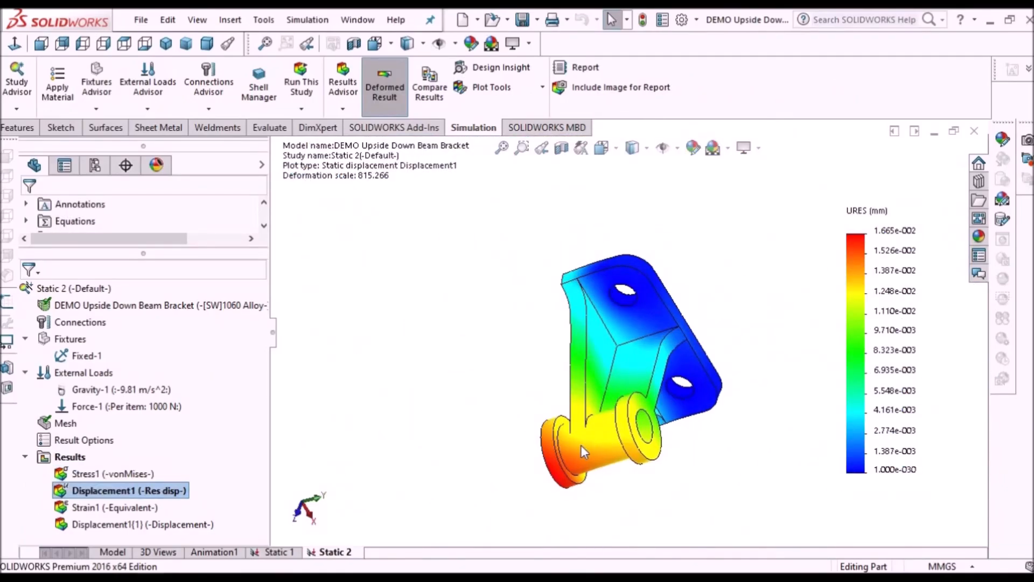
middle_drag(582, 445, 662, 493)
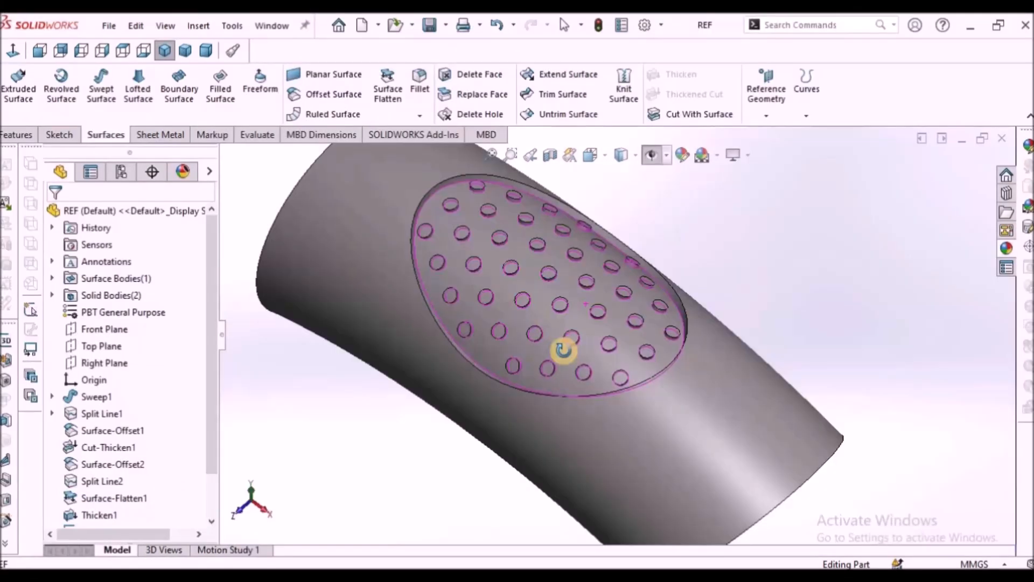
middle_drag(561, 346, 688, 345)
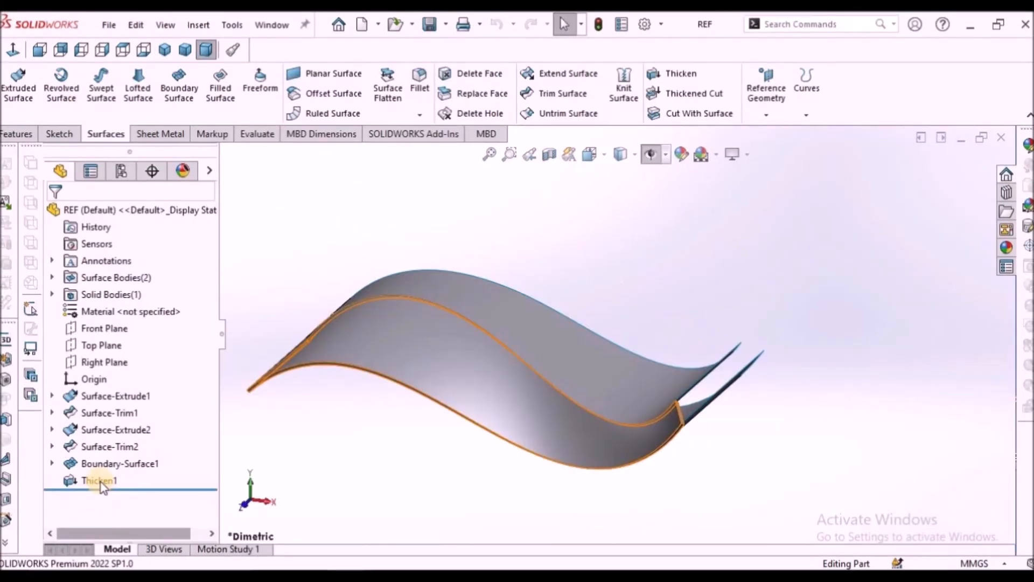
right_click(91, 480)
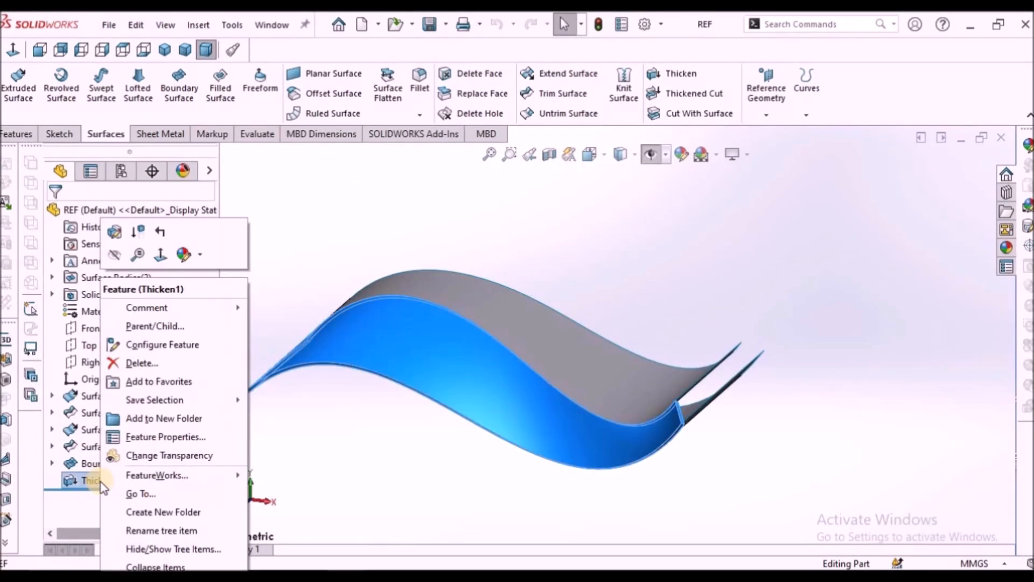
click(115, 256)
middle_drag(450, 237, 558, 335)
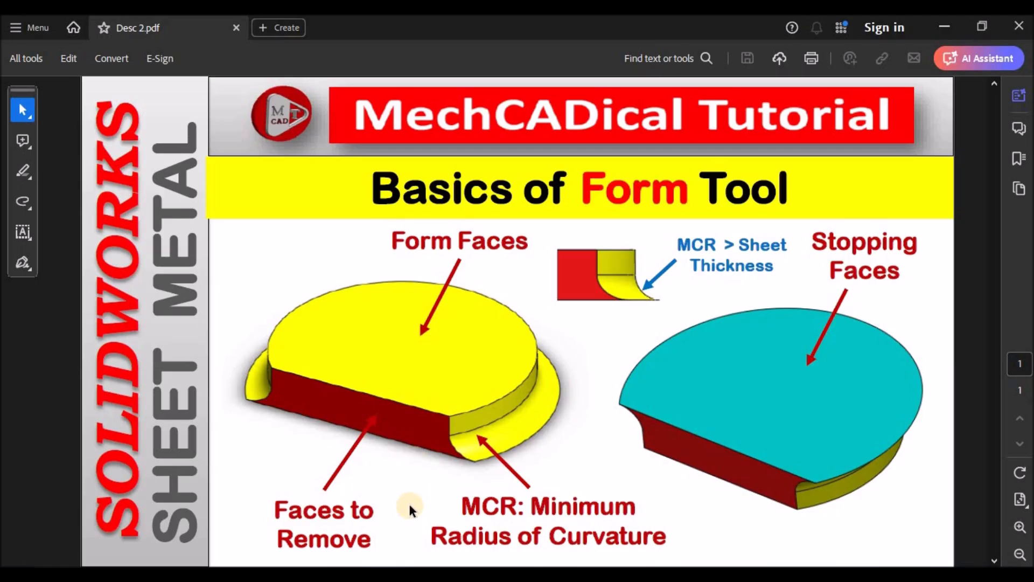
Step: Switch to SOLIDWORKS and examine the formed sheet in REF and the coloured forming tool part 02 Form
mouse_move(385, 574)
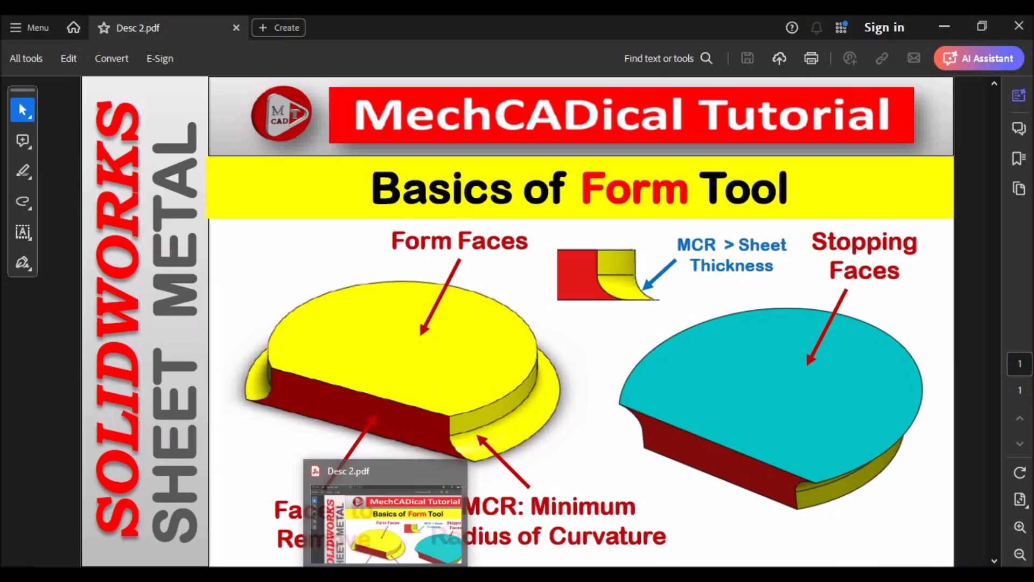
mouse_move(347, 574)
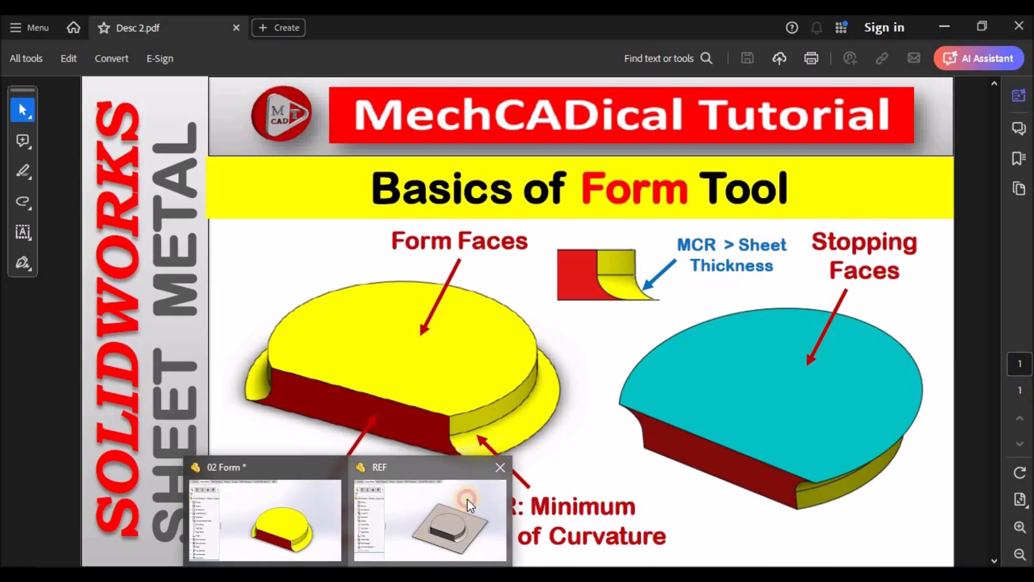
click(467, 499)
middle_drag(634, 318, 662, 341)
click(269, 27)
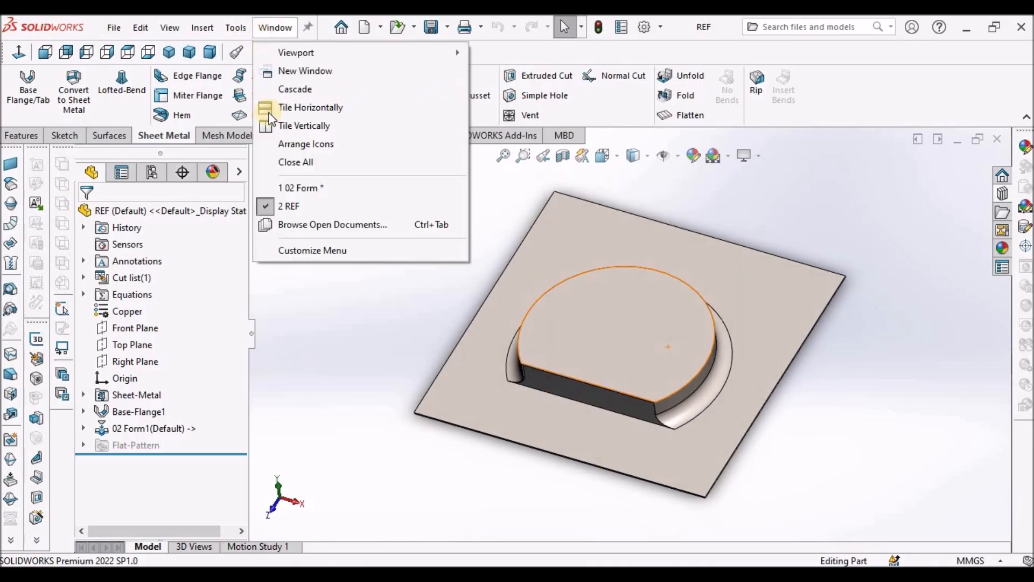
click(297, 188)
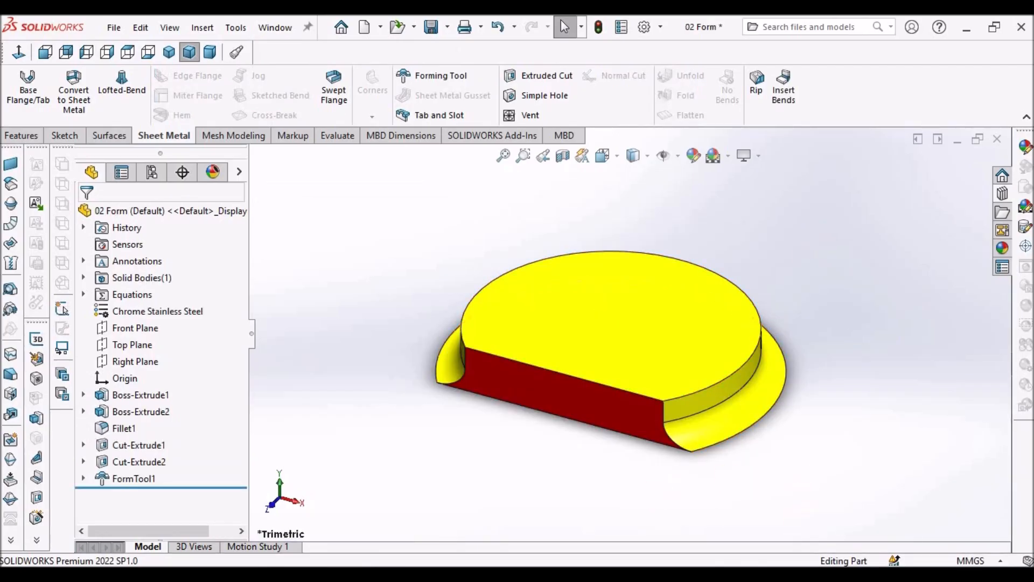
click(678, 281)
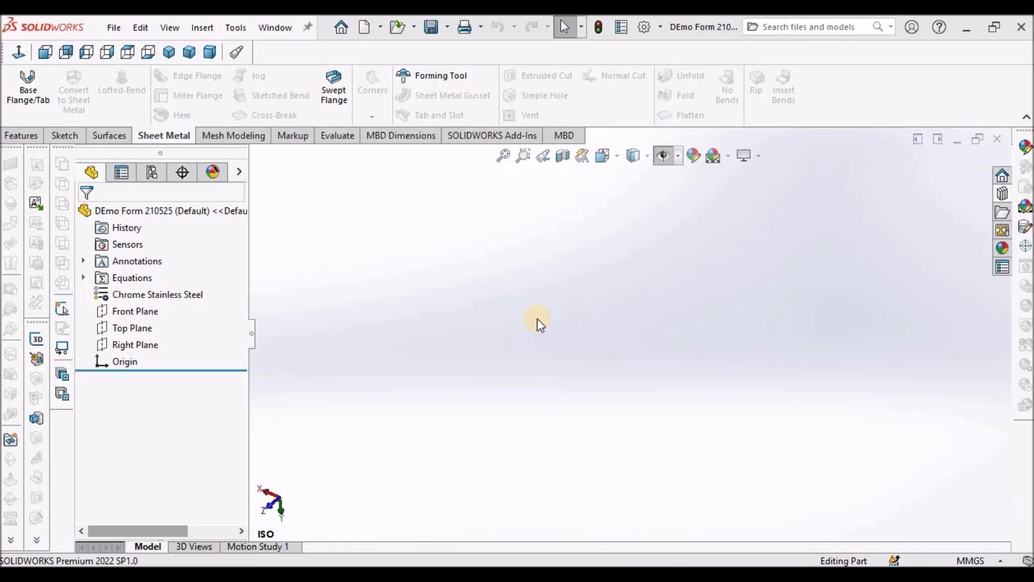
Step: Sketch a circle of about 6.15 mm radius centred on the origin on the Top Plane
click(127, 326)
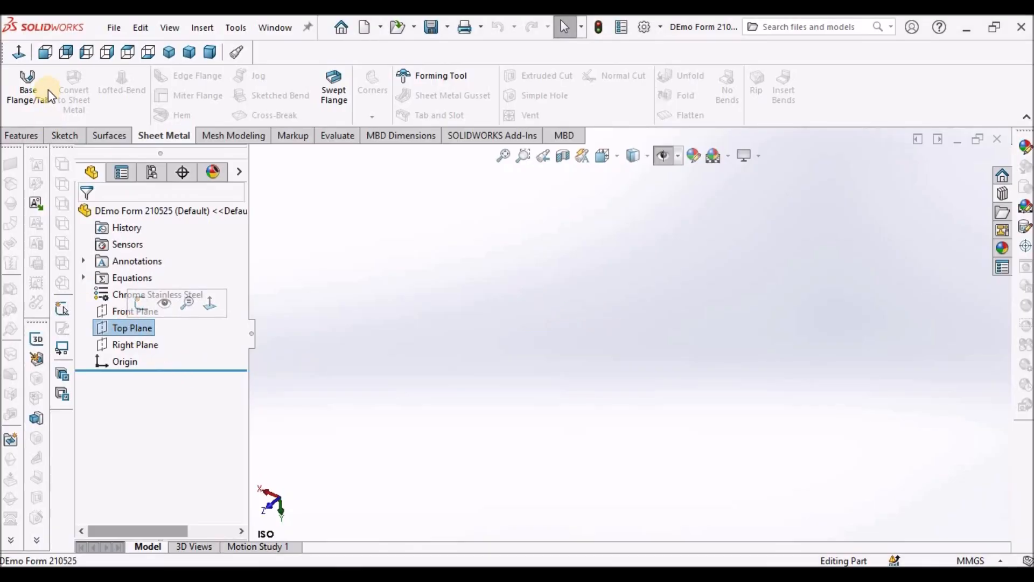
click(64, 135)
click(21, 87)
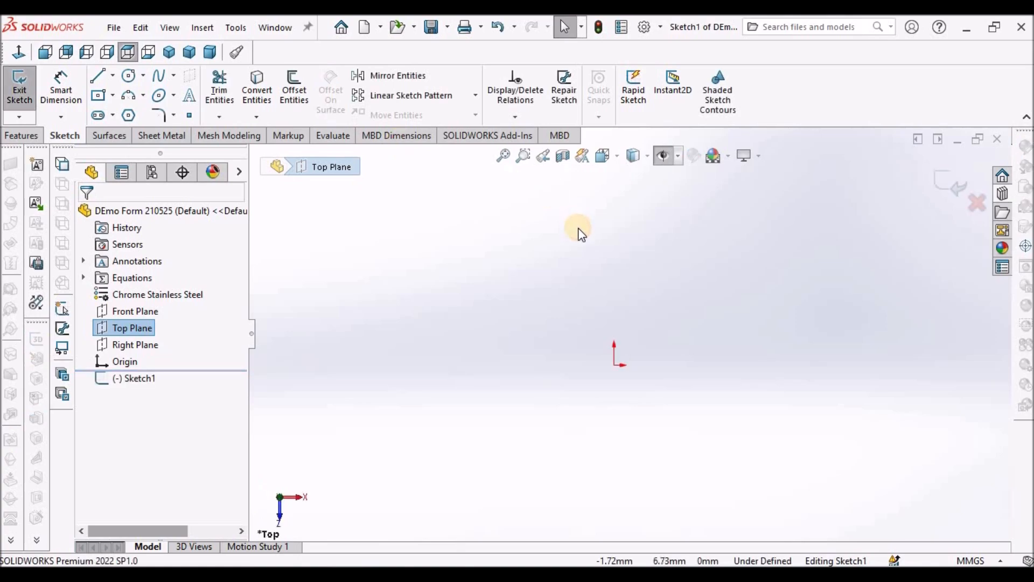
click(130, 75)
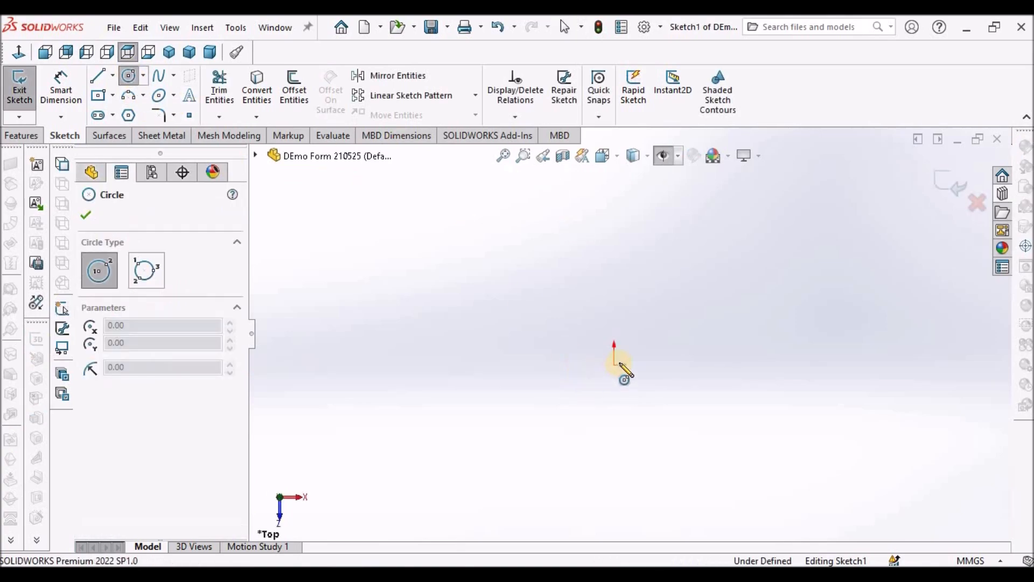
click(613, 365)
click(705, 275)
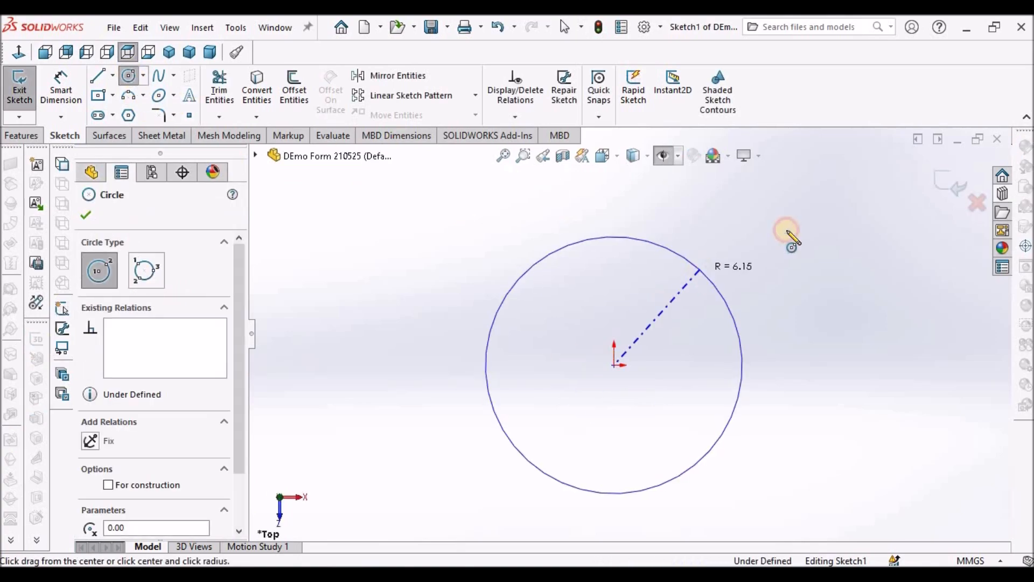
right_click(787, 234)
click(796, 240)
Step: Dimension the circle's diameter and set it to 6 mm
click(547, 265)
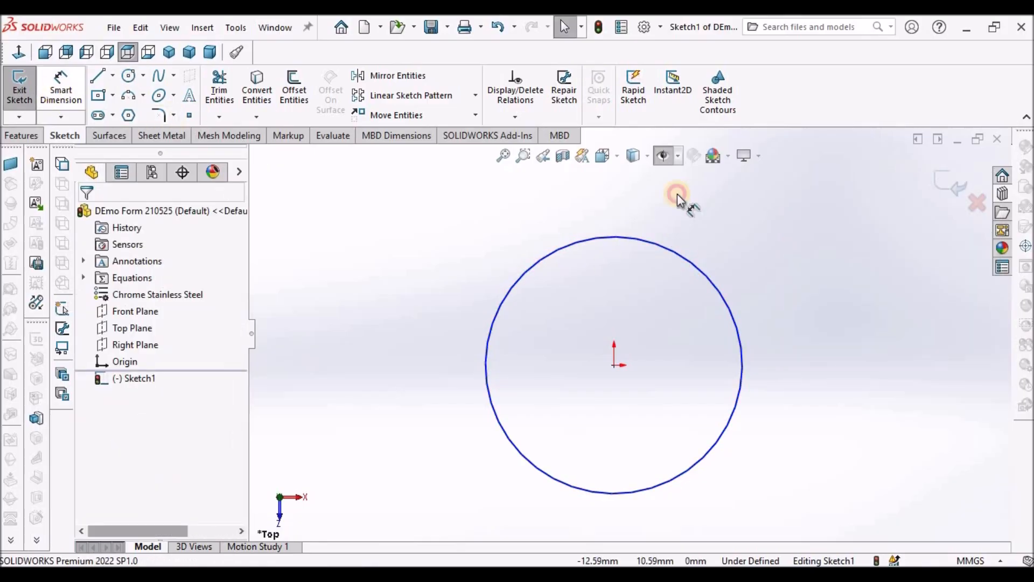
click(710, 282)
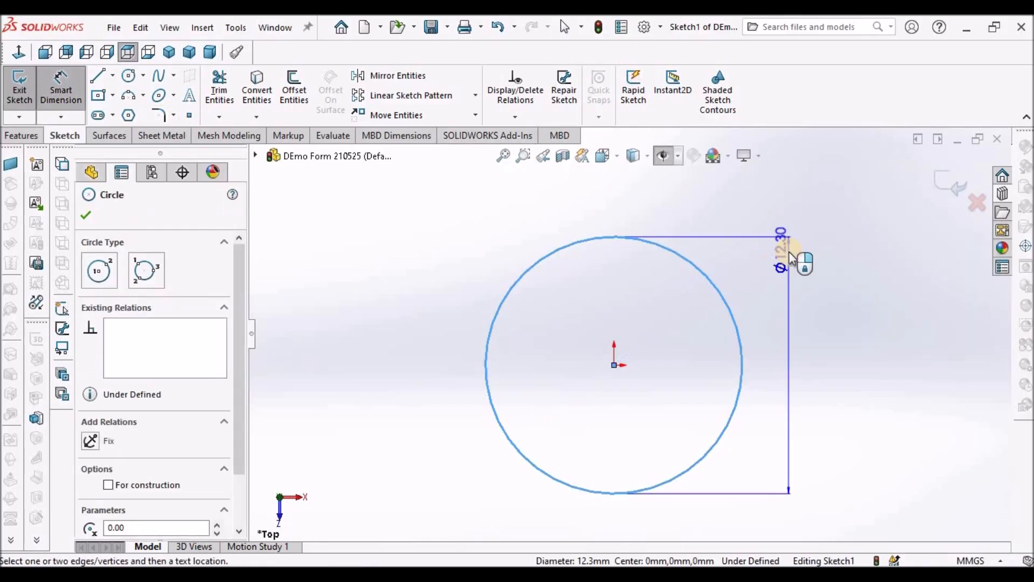
click(804, 221)
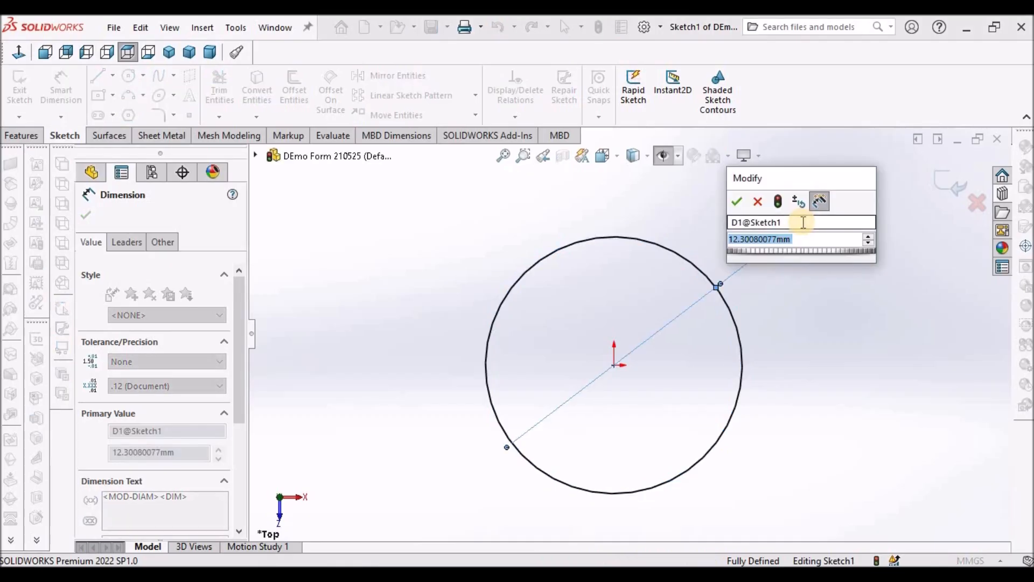
text(6)
key(Return)
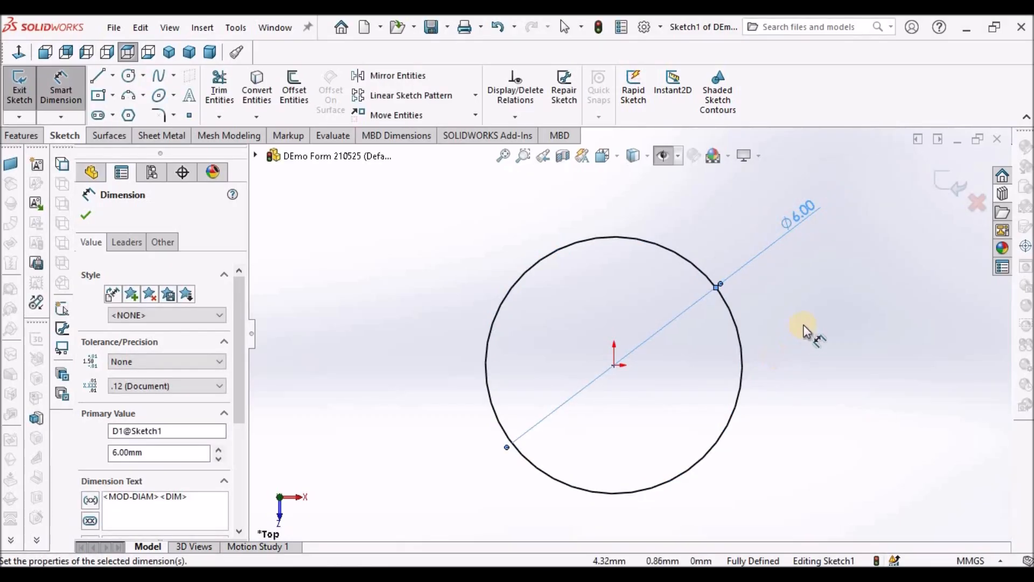
Step: Extrude the circle upward as a boss with a Blind depth of 2 mm
click(15, 135)
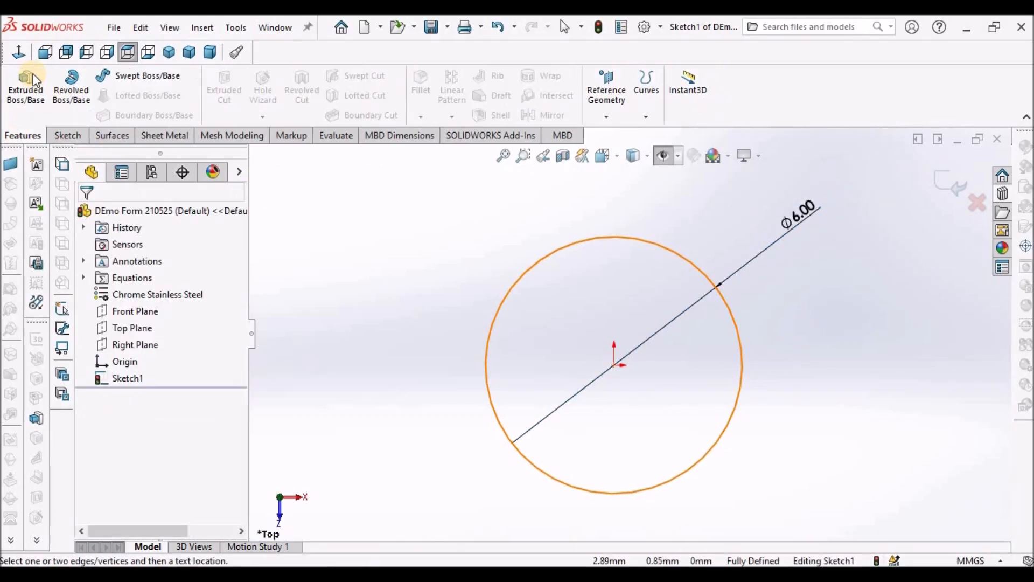
click(29, 87)
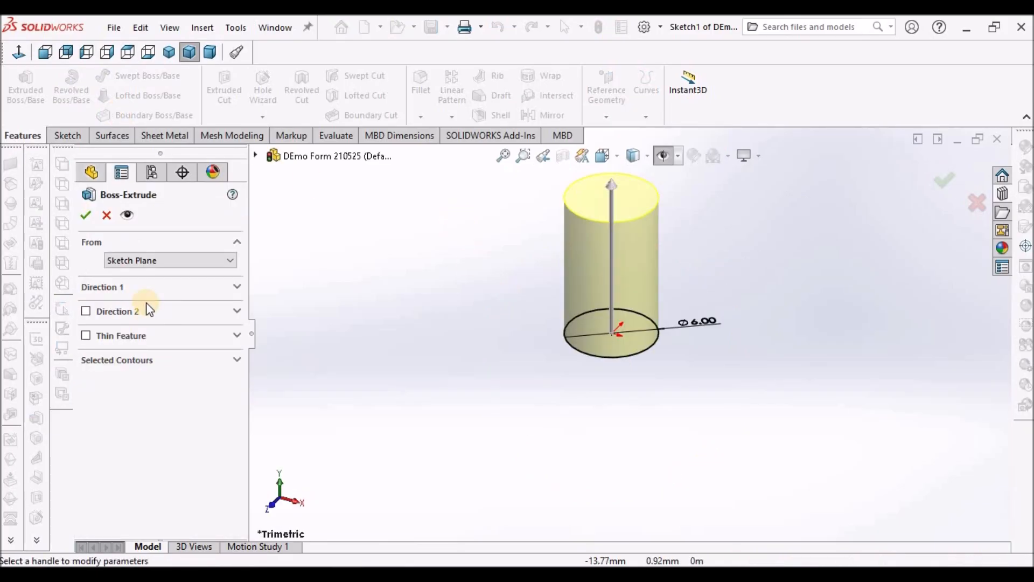
click(133, 287)
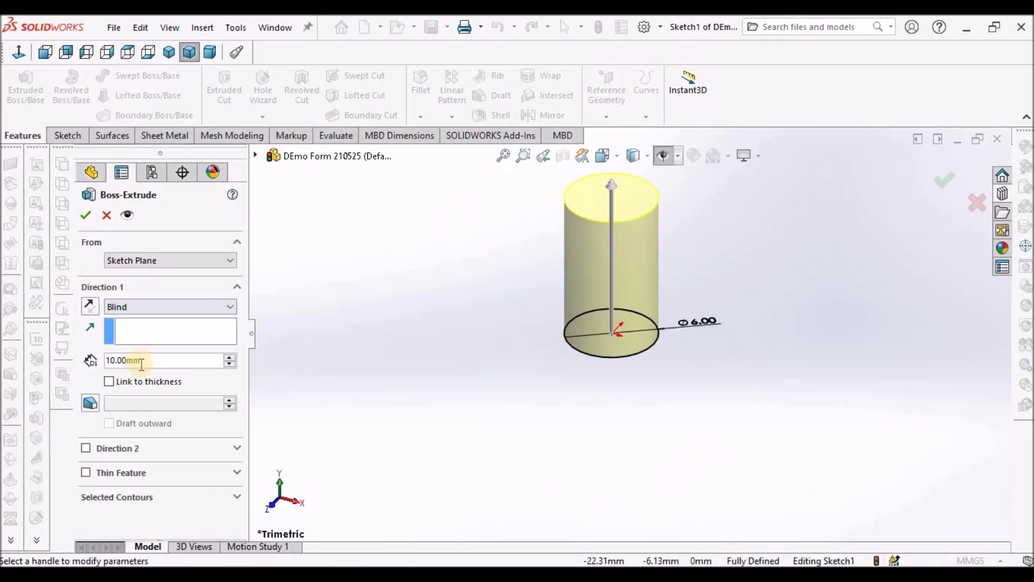
text(2)
key(Return)
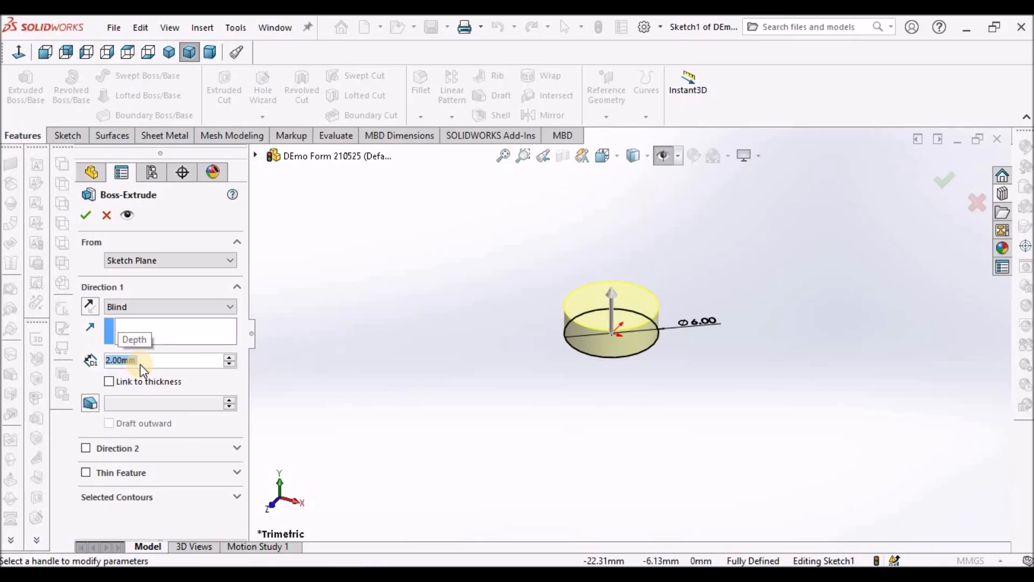
click(85, 215)
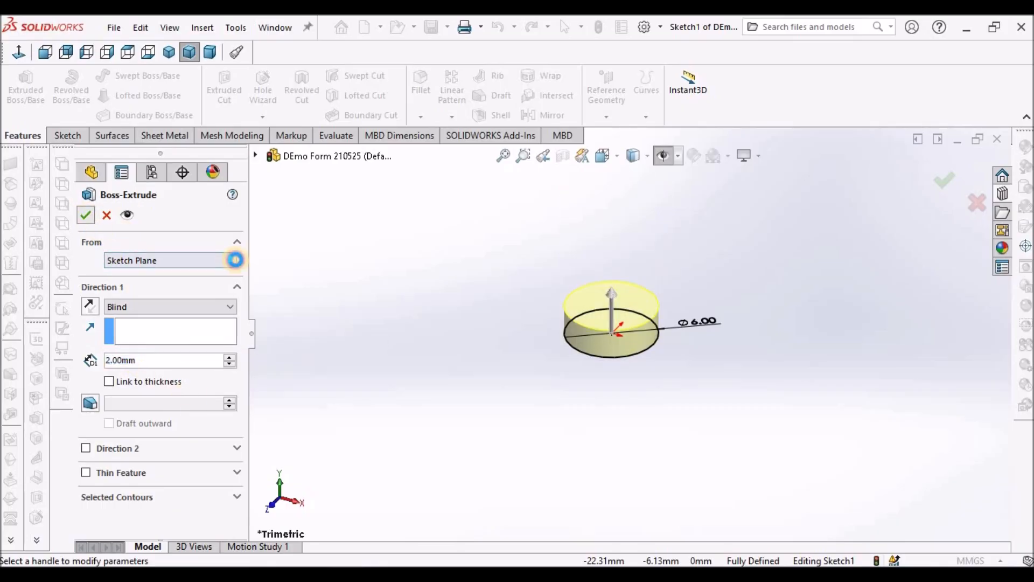
Step: Sketch a corner rectangle about 5.65 mm wide across the front portion of the disc's top face
scroll(751, 329, down, 2)
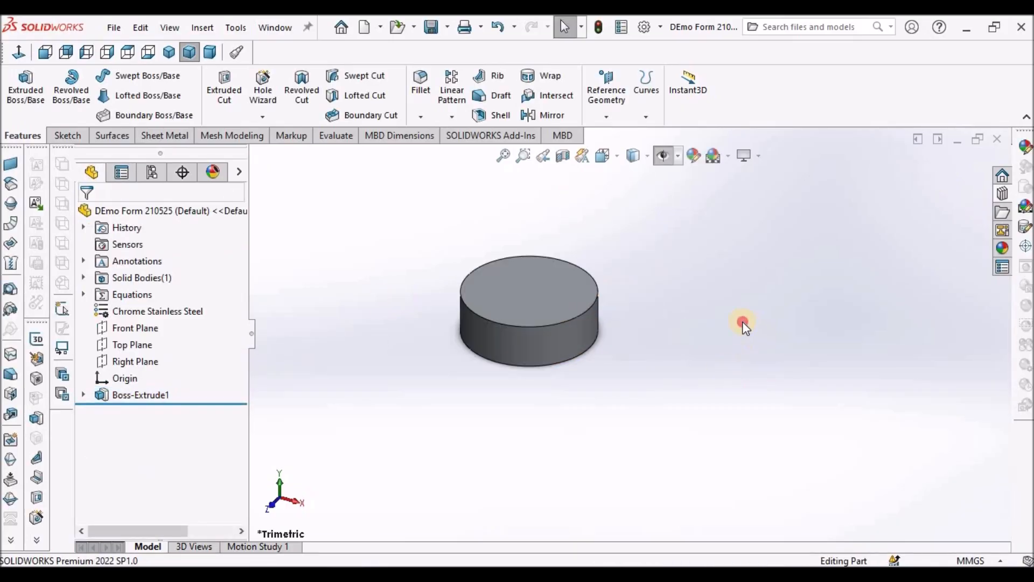
click(563, 289)
click(73, 135)
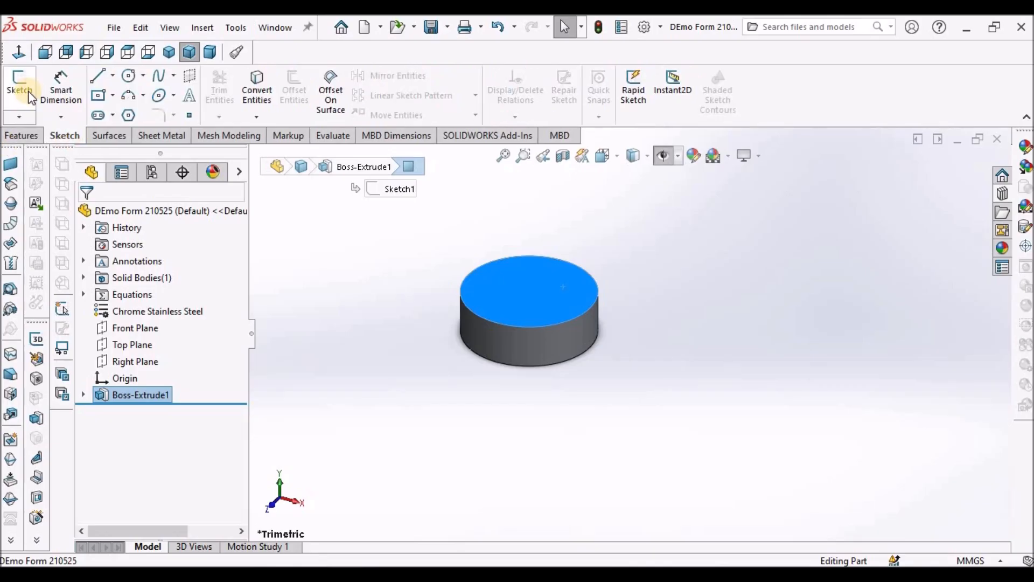
click(27, 88)
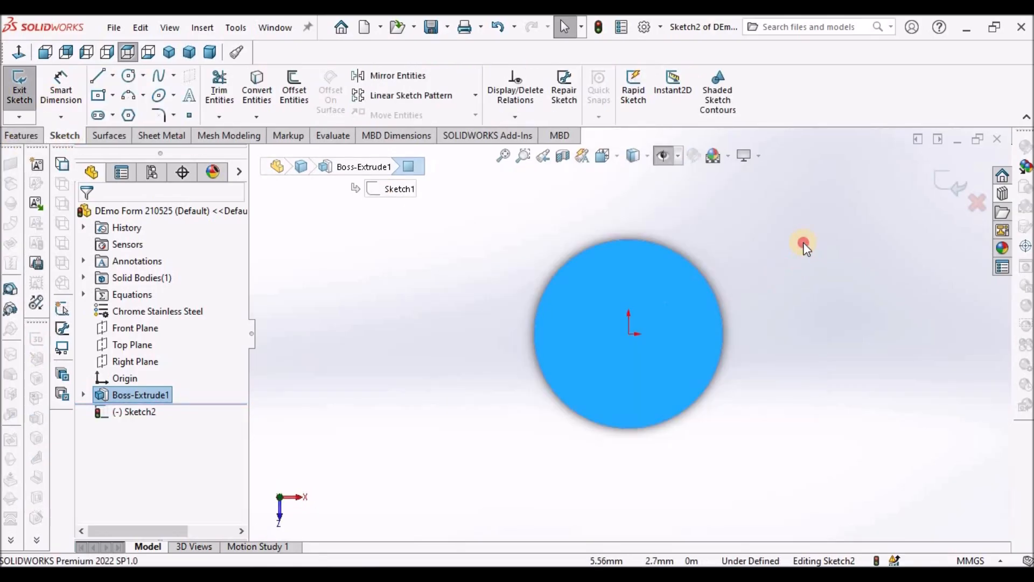
click(113, 97)
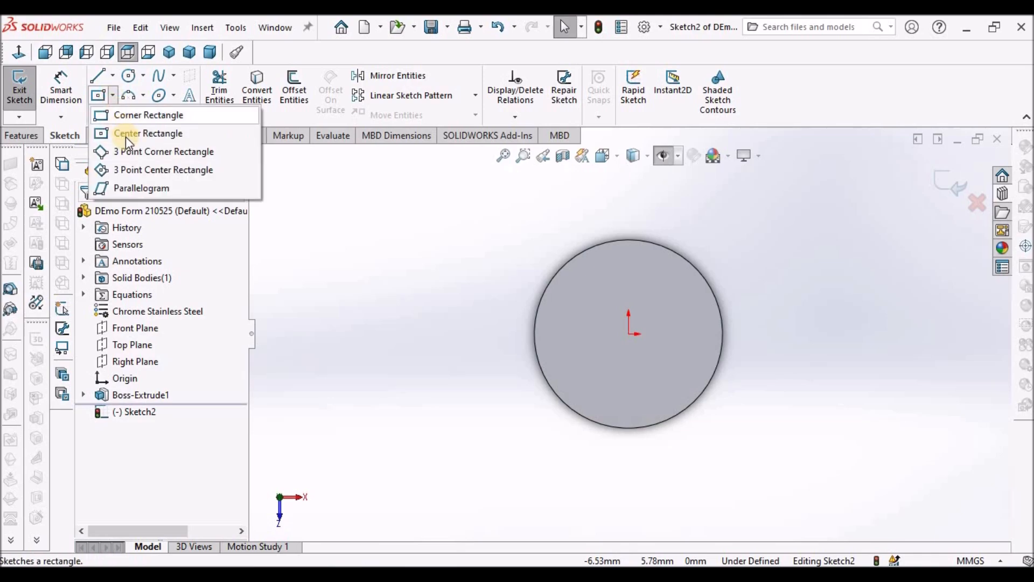
click(125, 115)
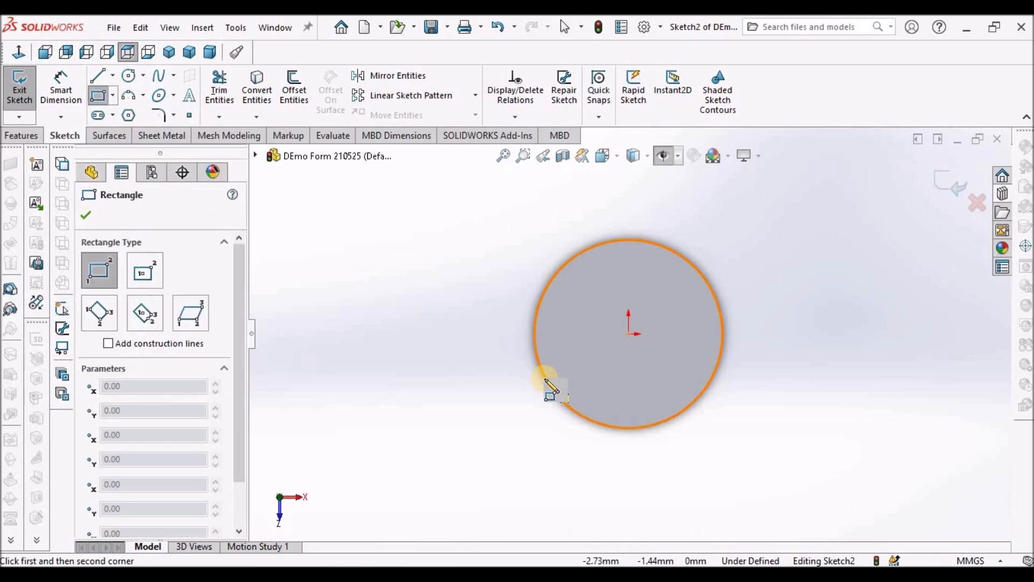
click(544, 378)
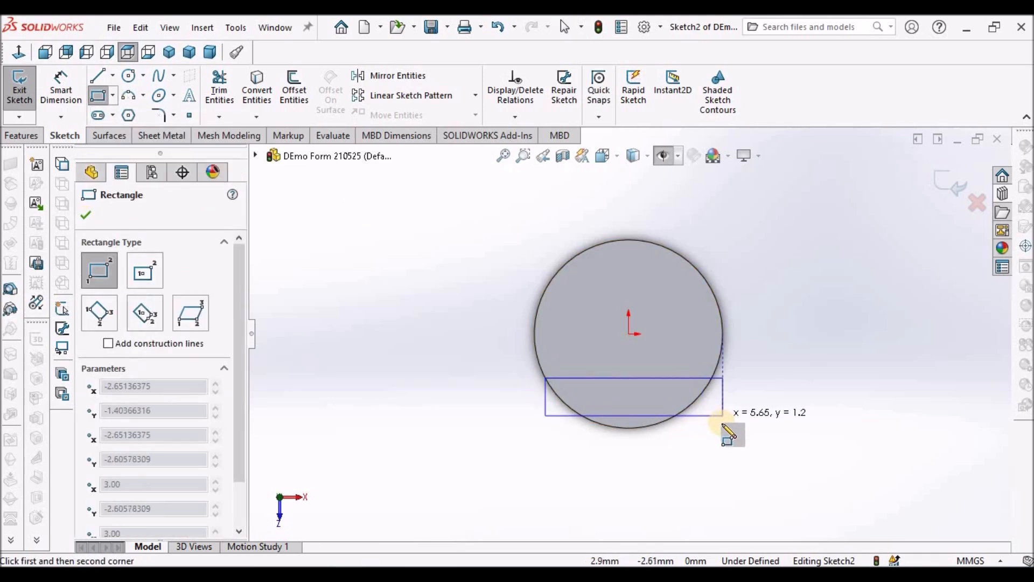
click(723, 428)
right_click(785, 315)
click(797, 325)
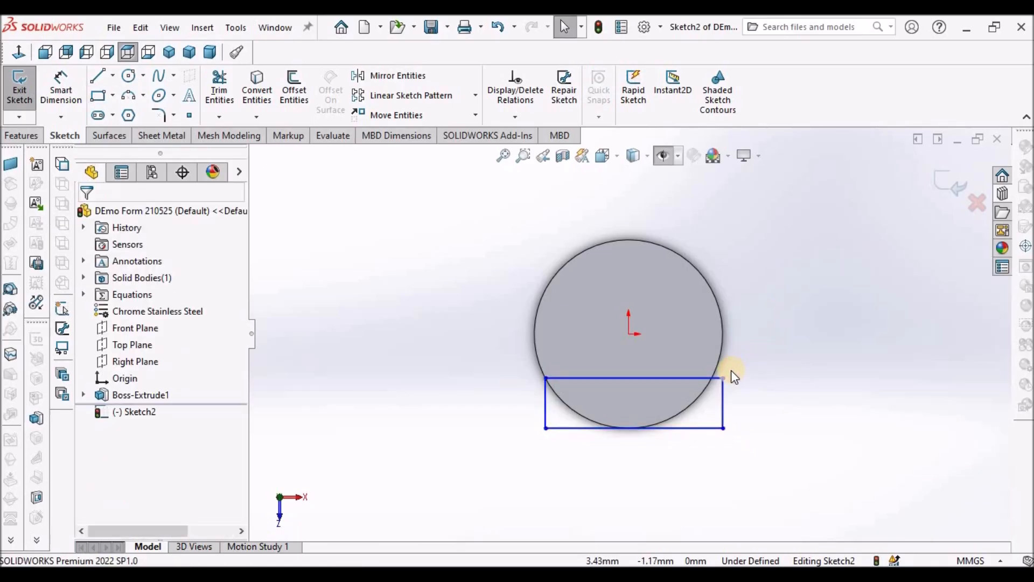
Step: Reshape the rectangle so its rear line, about 4.63 mm long, ends on the disc's edge and its front line lies beyond the disc
scroll(730, 370, down, 3)
drag(697, 378, 663, 425)
click(754, 432)
scroll(657, 416, up, 3)
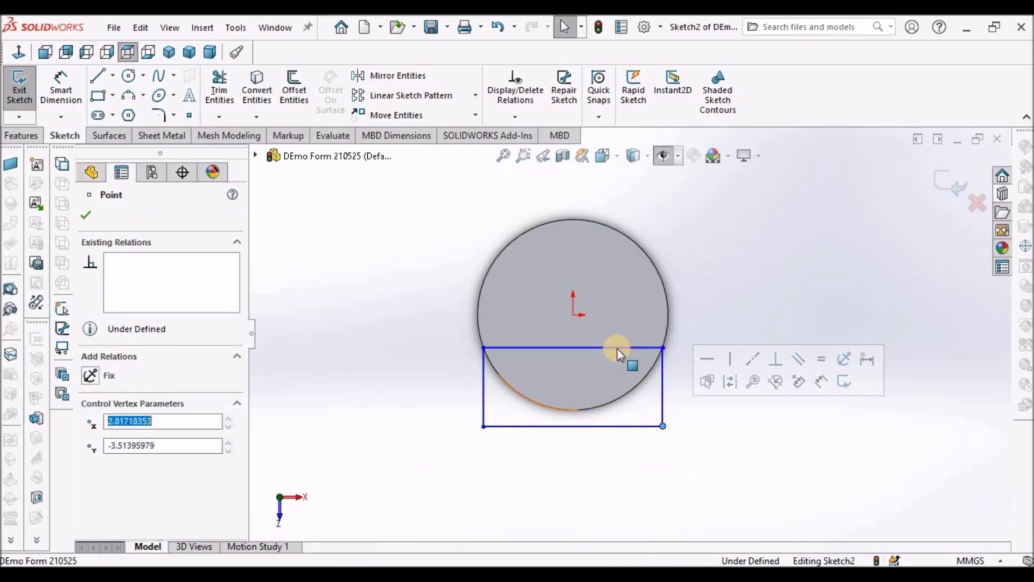
drag(615, 347, 612, 374)
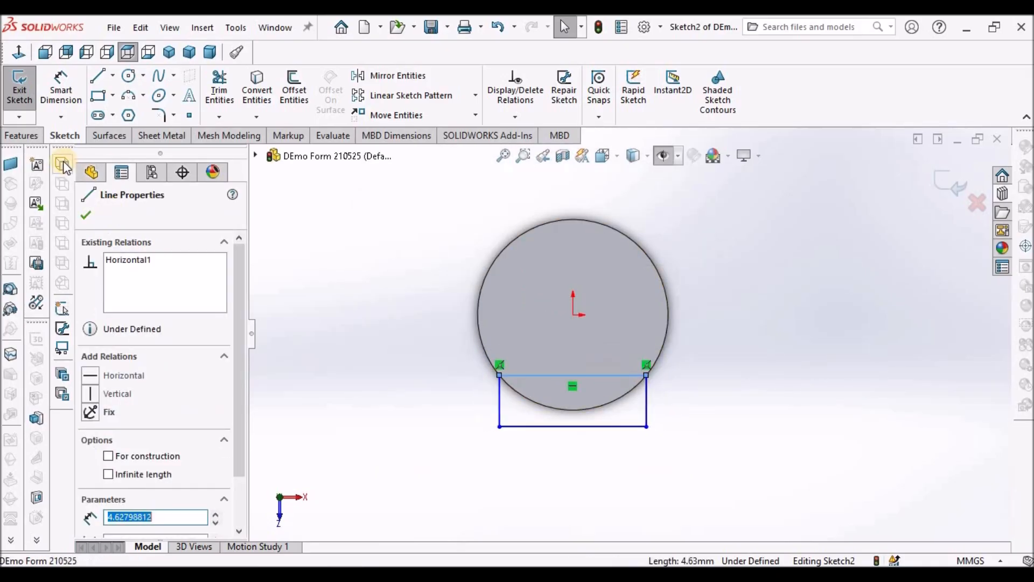
Step: Cut-extrude the rectangle Through All to give the disc a flat front side
click(22, 136)
click(224, 86)
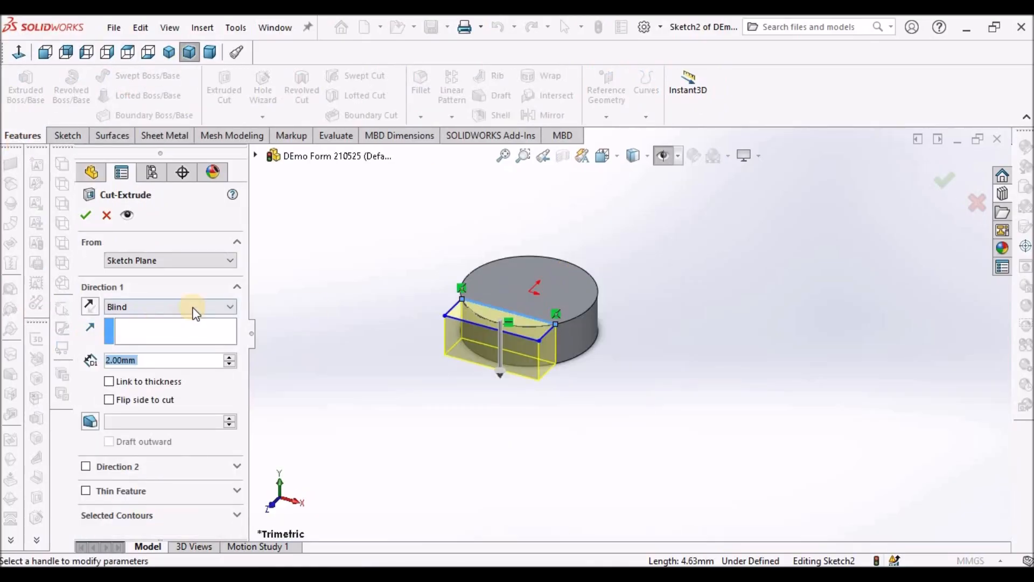
click(230, 304)
click(142, 294)
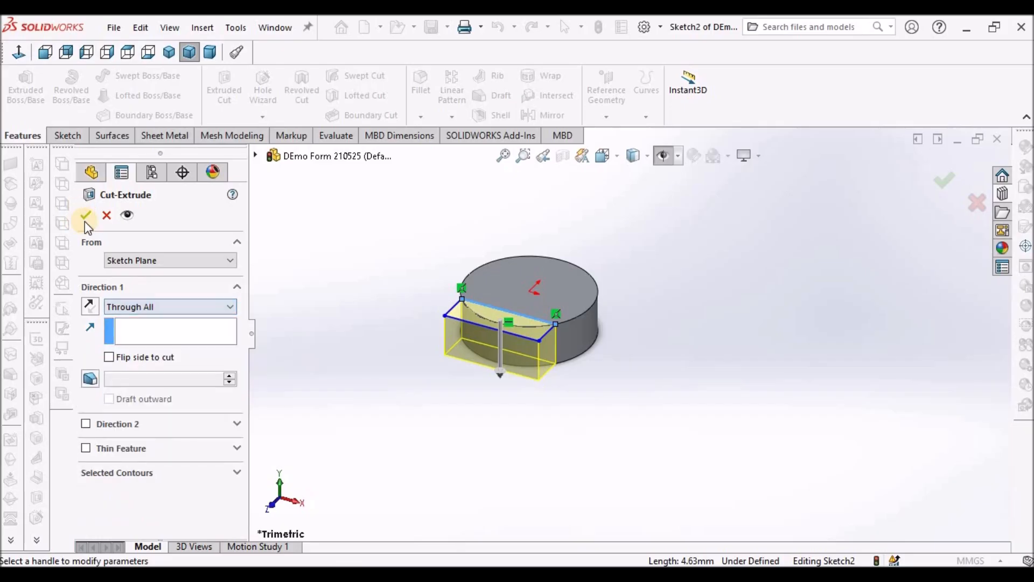
Step: Start a Forming Tool feature on the flat-sided disc and set its underside as the stopping face
middle_drag(765, 289, 641, 319)
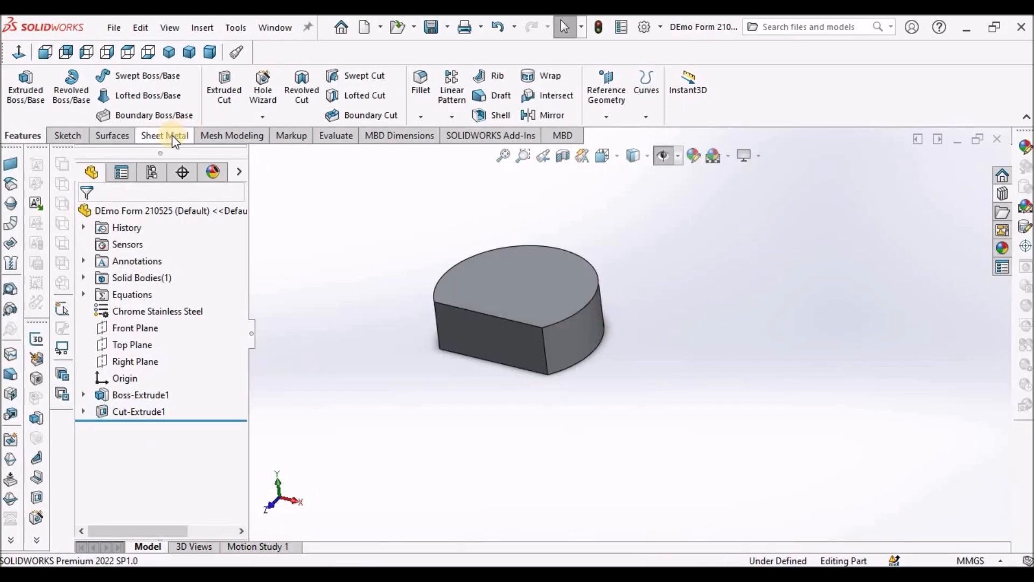
click(172, 137)
click(427, 74)
middle_drag(452, 178, 467, 164)
middle_drag(542, 200, 544, 337)
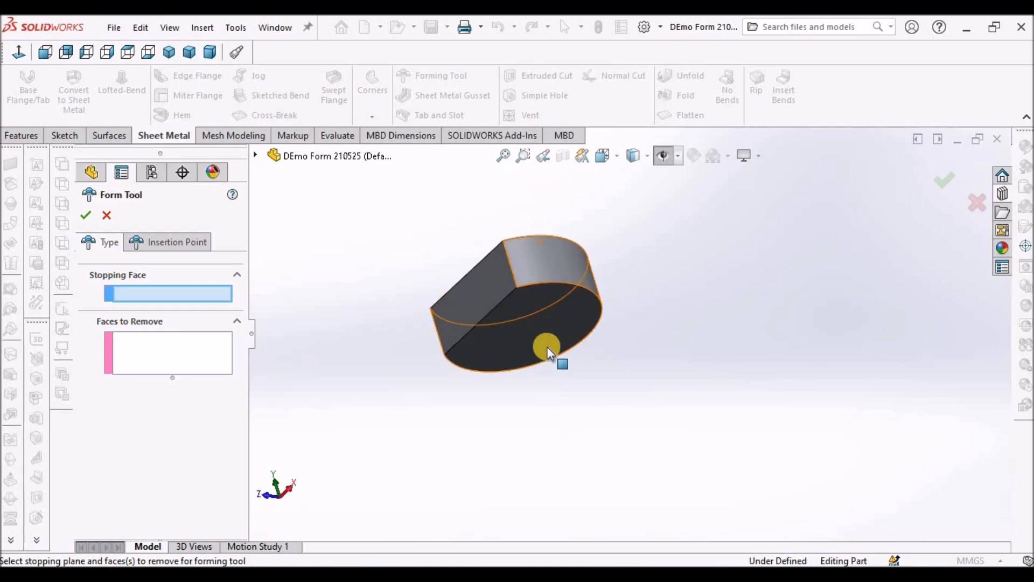
click(547, 347)
Step: Set the disc's flat front side as the face to remove and complete the forming tool
middle_drag(629, 259, 625, 384)
scroll(484, 353, down, 2)
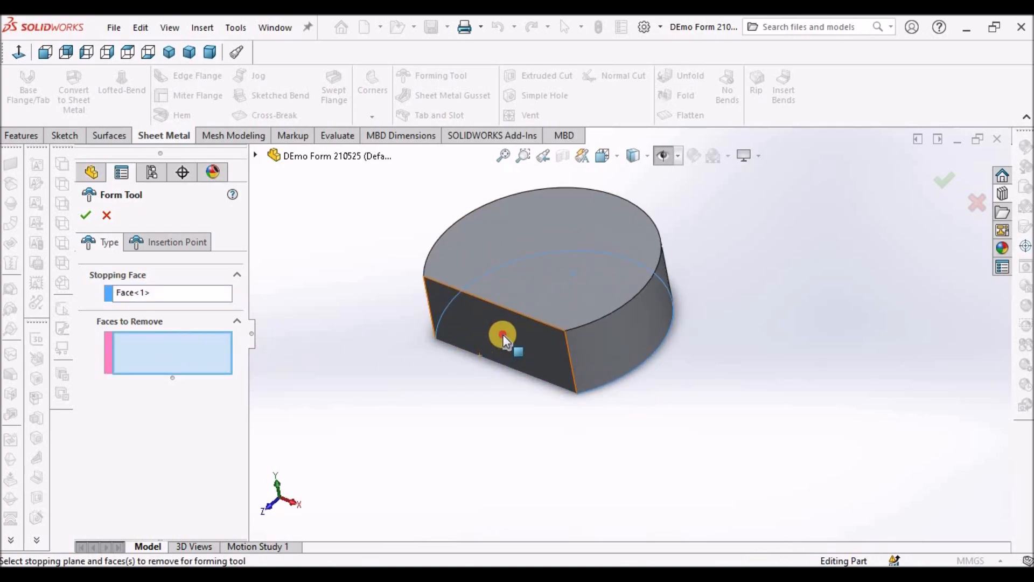
click(503, 336)
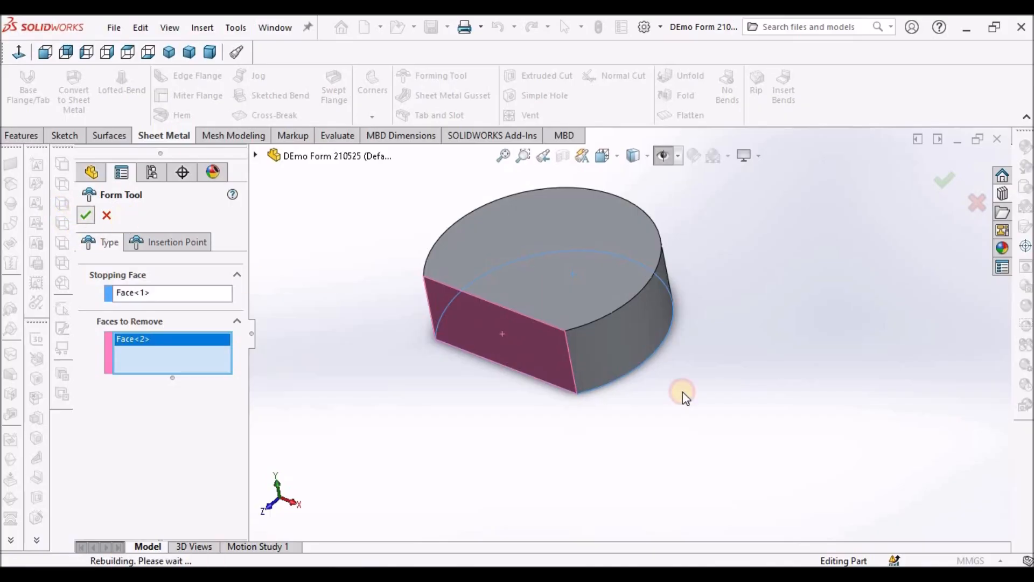
click(86, 215)
click(842, 395)
scroll(780, 323, up, 3)
mouse_move(781, 319)
middle_down()
mouse_move(806, 244)
mouse_move(784, 224)
mouse_move(781, 302)
middle_up()
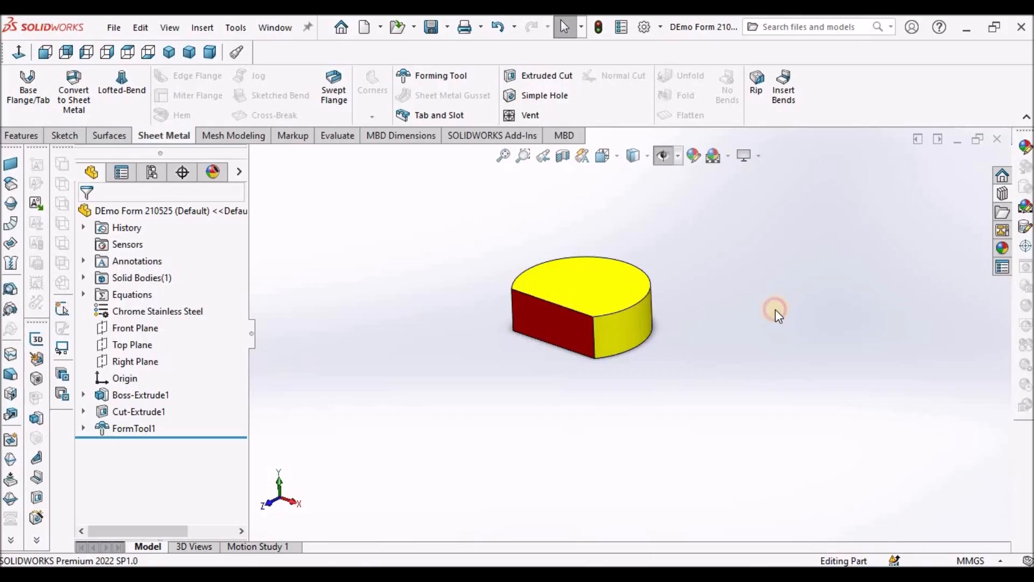
click(274, 27)
click(395, 32)
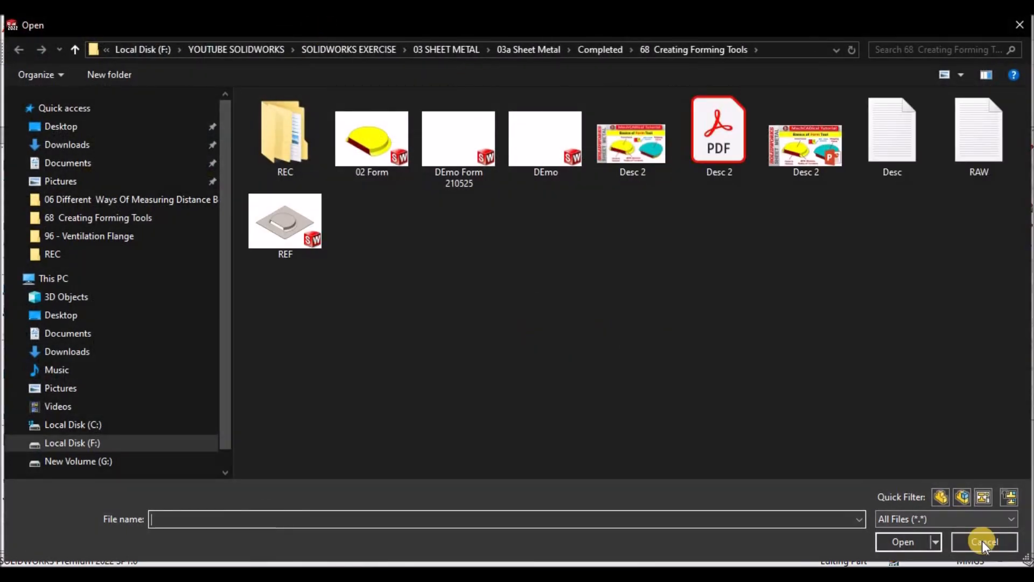
click(984, 543)
Step: Switch to the open DEmo part and start a sketch on its Top Plane
click(275, 27)
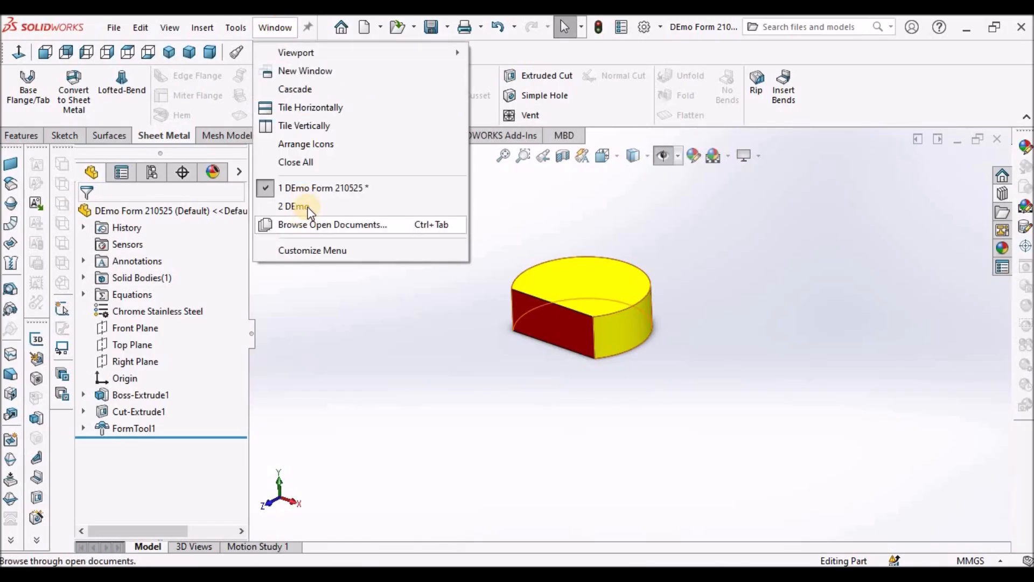
click(309, 207)
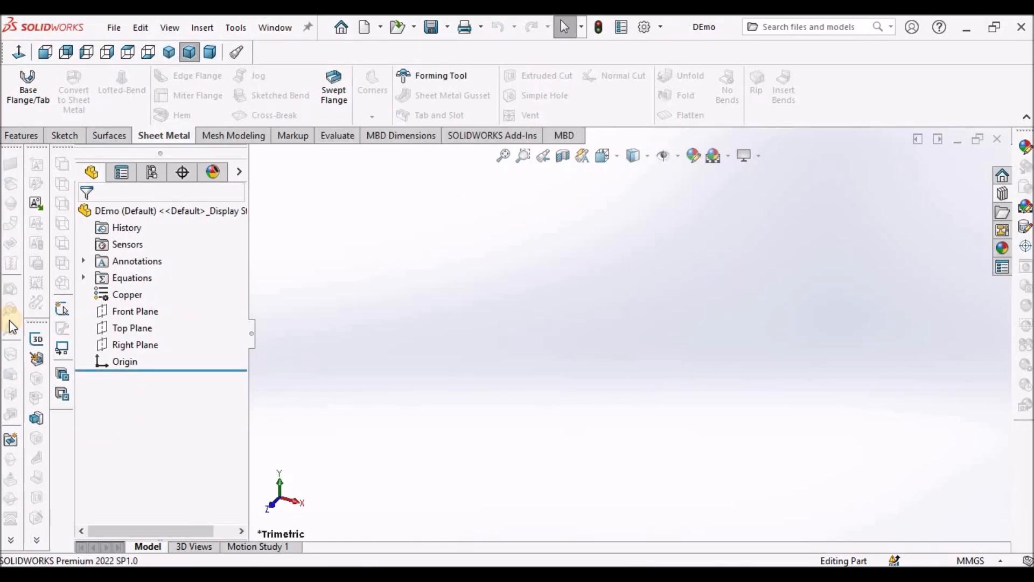
click(135, 314)
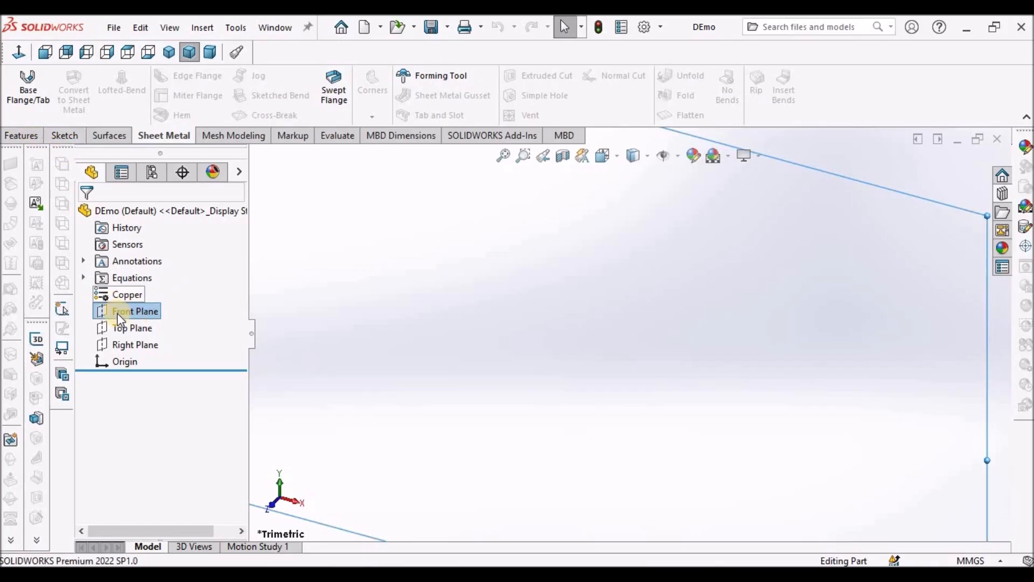
click(130, 328)
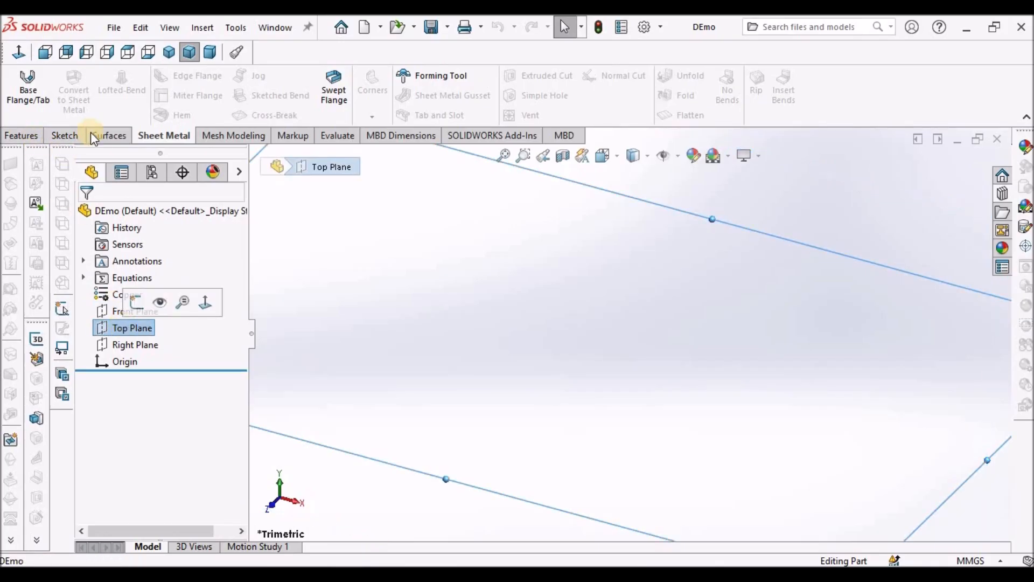
click(65, 135)
click(19, 83)
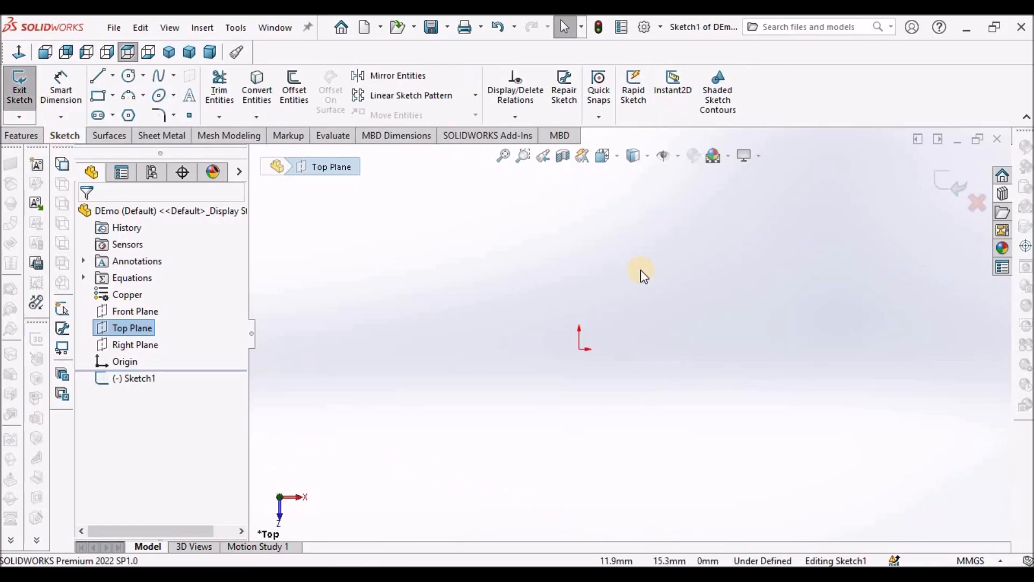
Step: Sketch a center rectangle about 65.4 mm wide, centred on the origin
click(114, 96)
click(125, 131)
click(601, 344)
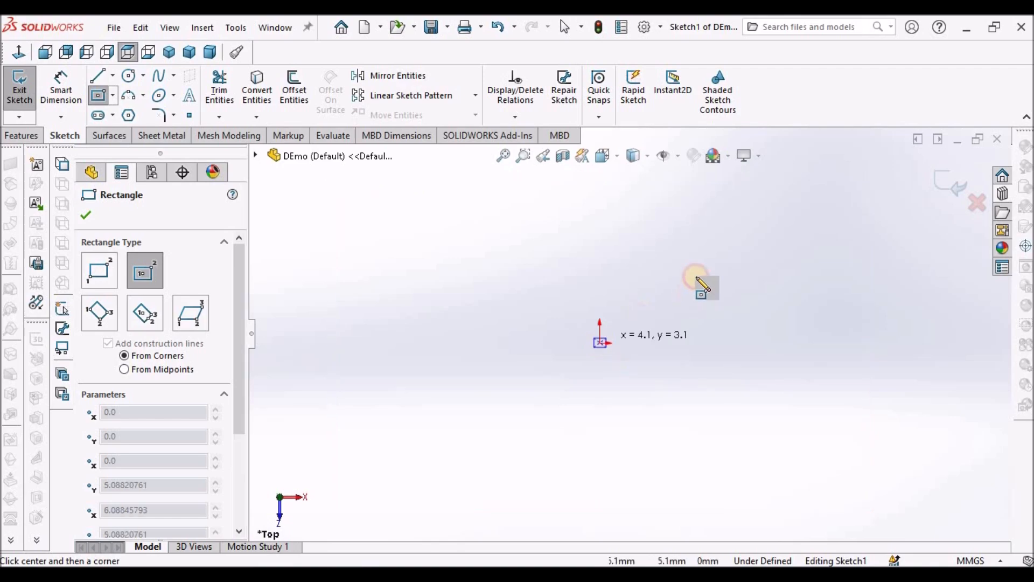
click(699, 266)
right_click(756, 207)
click(775, 213)
Step: Dimension the rectangle's horizontal lower edge to 20 mm
click(61, 86)
scroll(596, 344, up, 3)
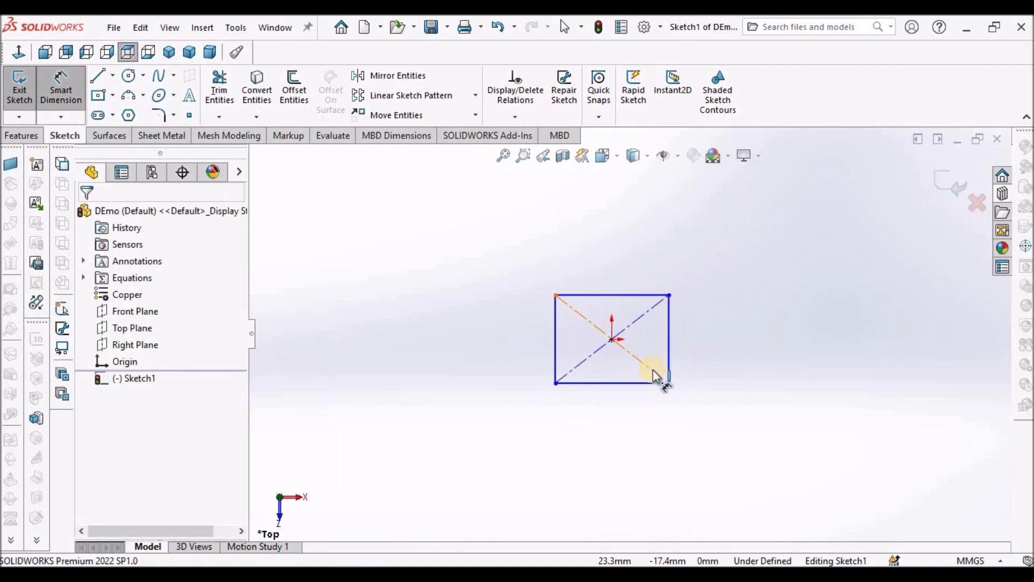
scroll(654, 375, down, 1)
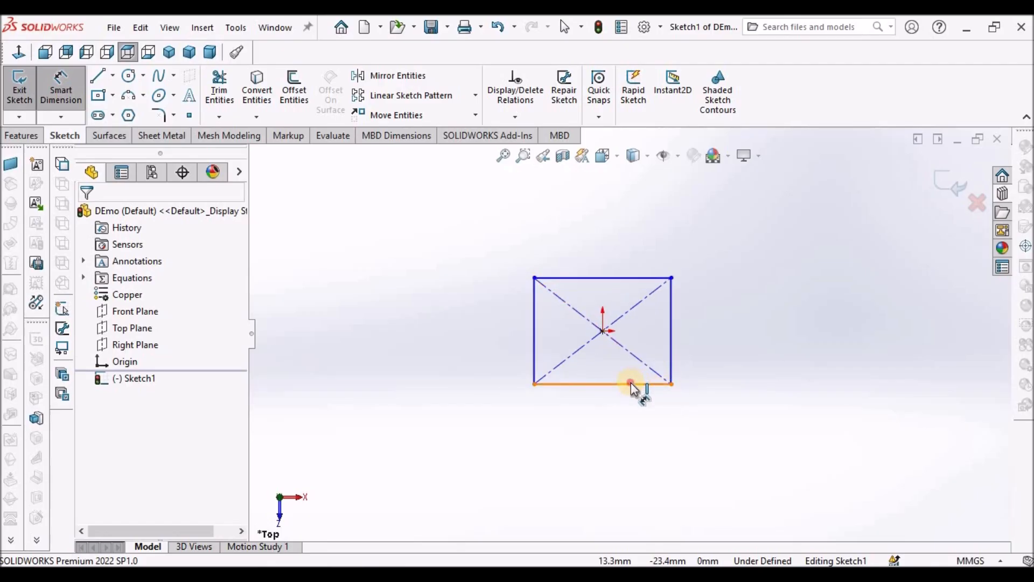
click(631, 384)
click(632, 457)
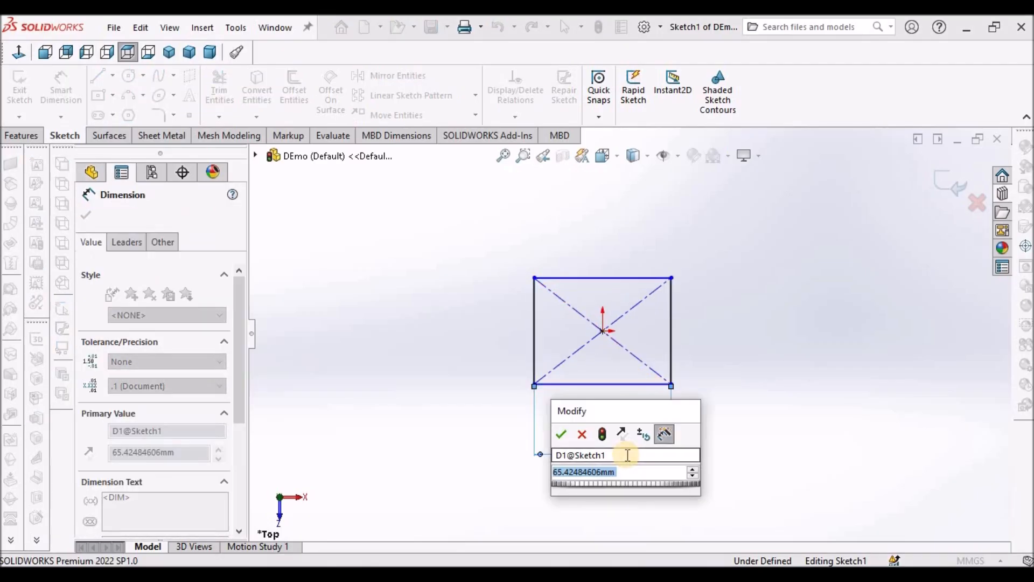
text(20)
key(Return)
click(772, 361)
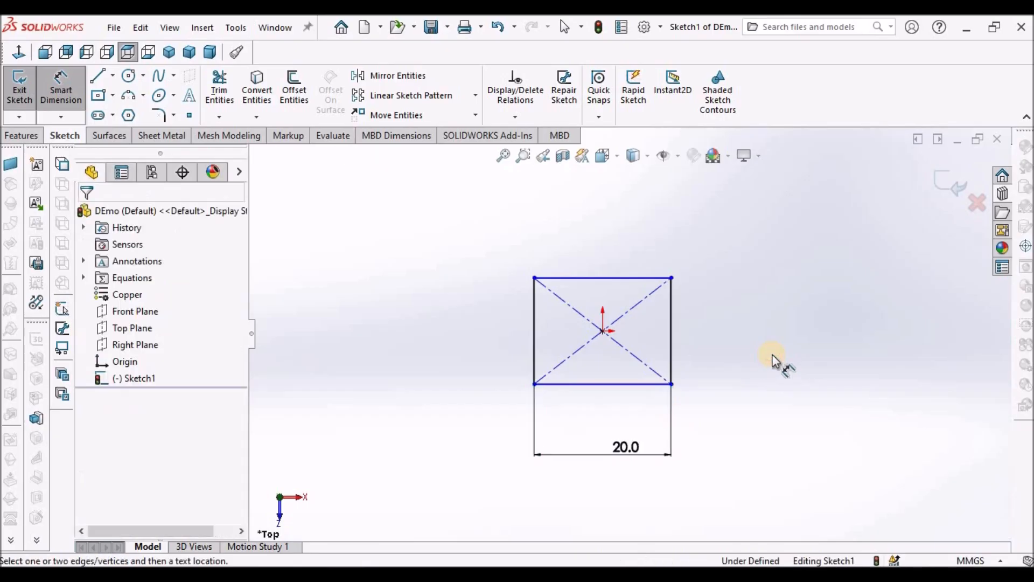
right_click(809, 295)
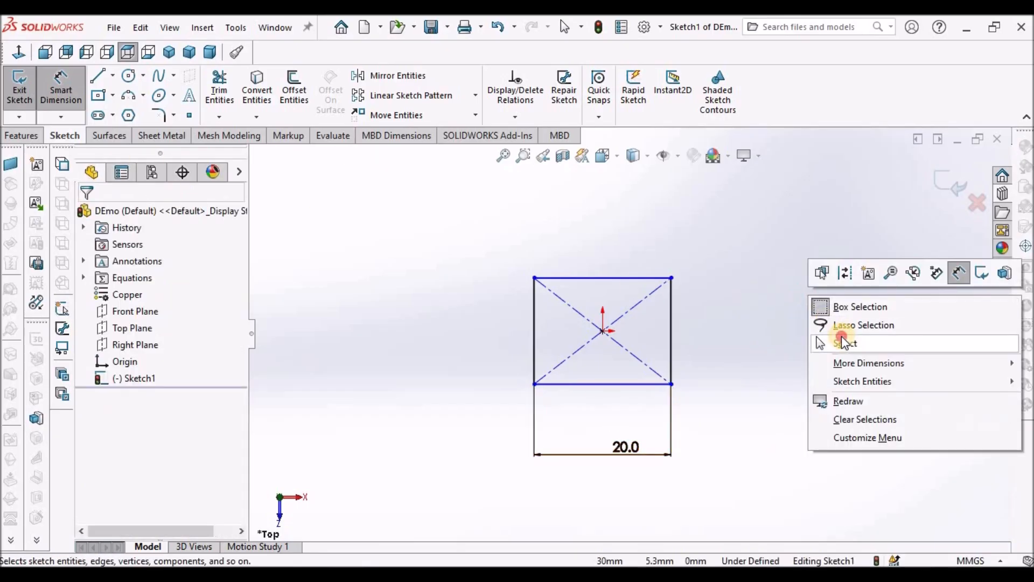
click(842, 343)
Step: Add an Equal relation between a vertical and a horizontal side to make the rectangle a square
click(671, 348)
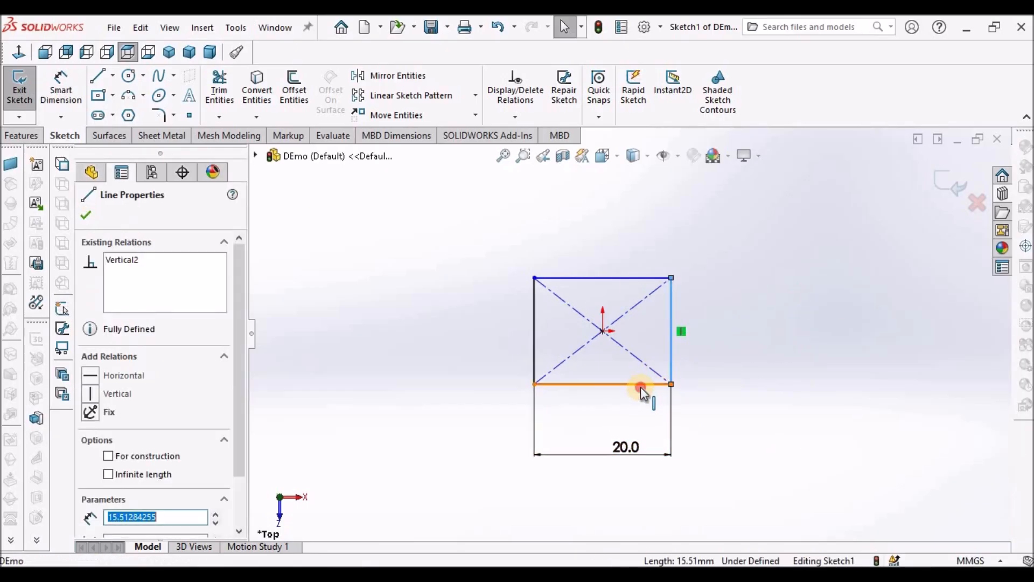
ctrl+click(641, 386)
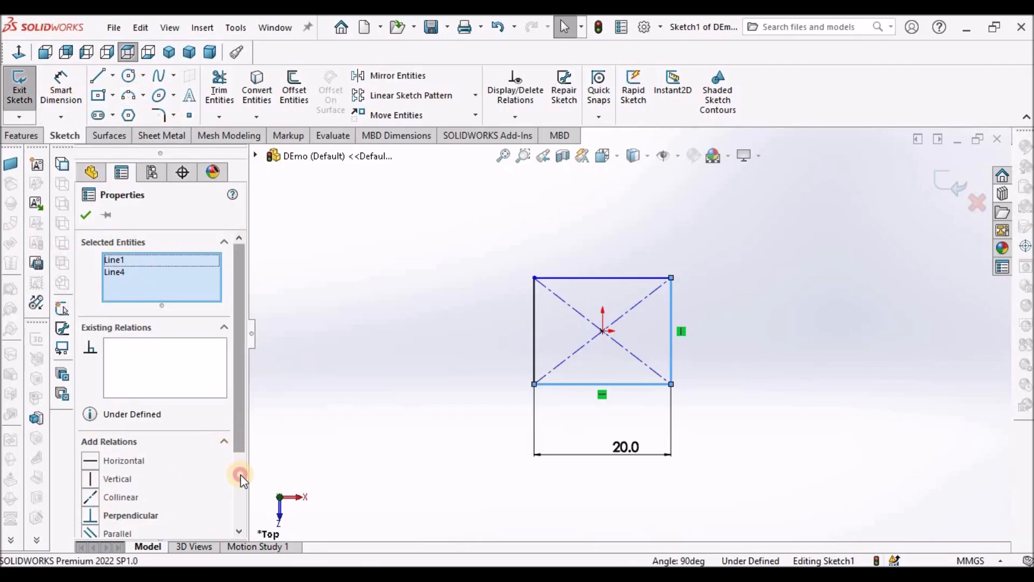
scroll(240, 471, down, 3)
click(110, 461)
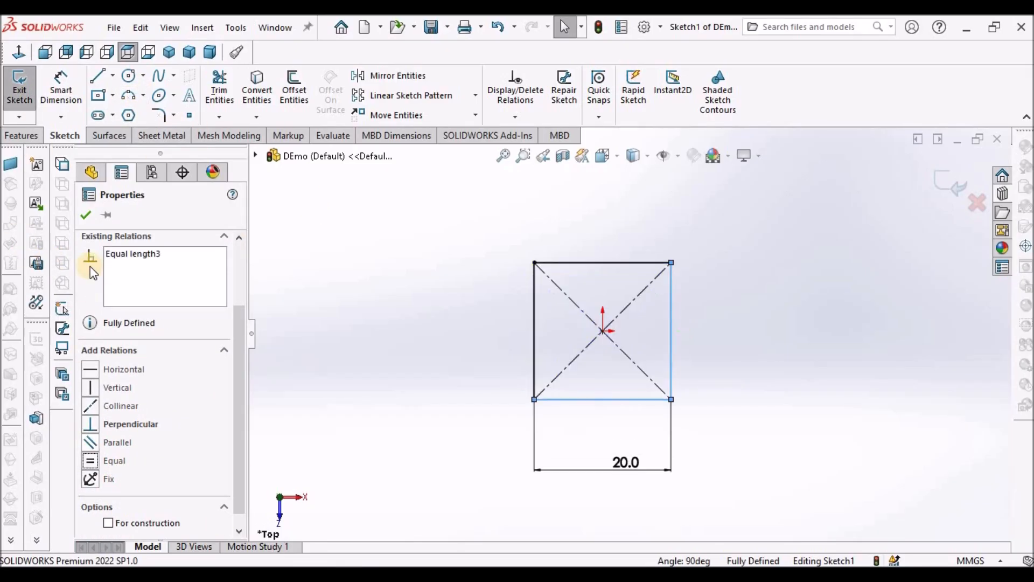
click(84, 215)
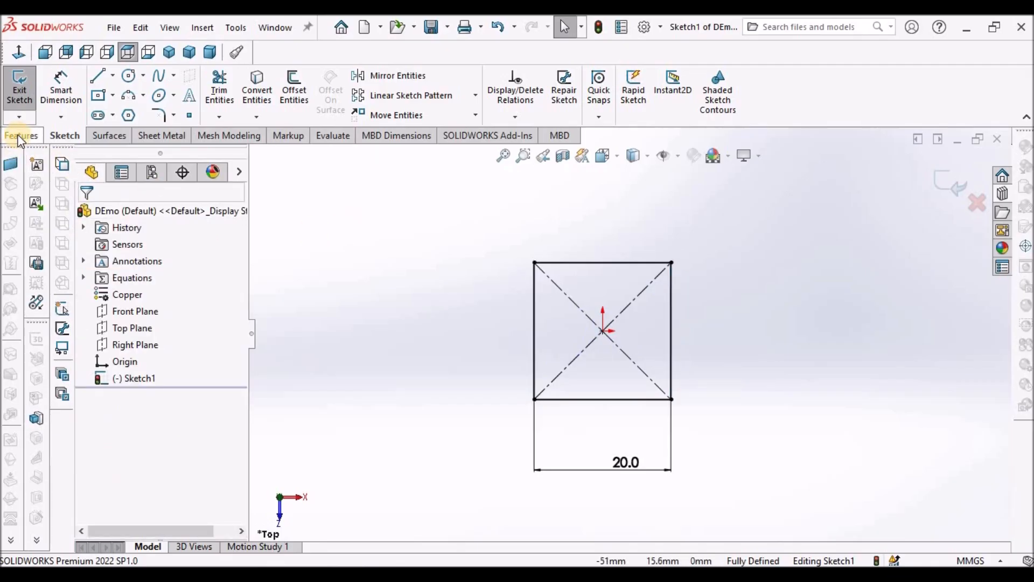
Step: Create a sheet metal Base Flange from the square sketch with a thickness of 0.1 mm
click(178, 135)
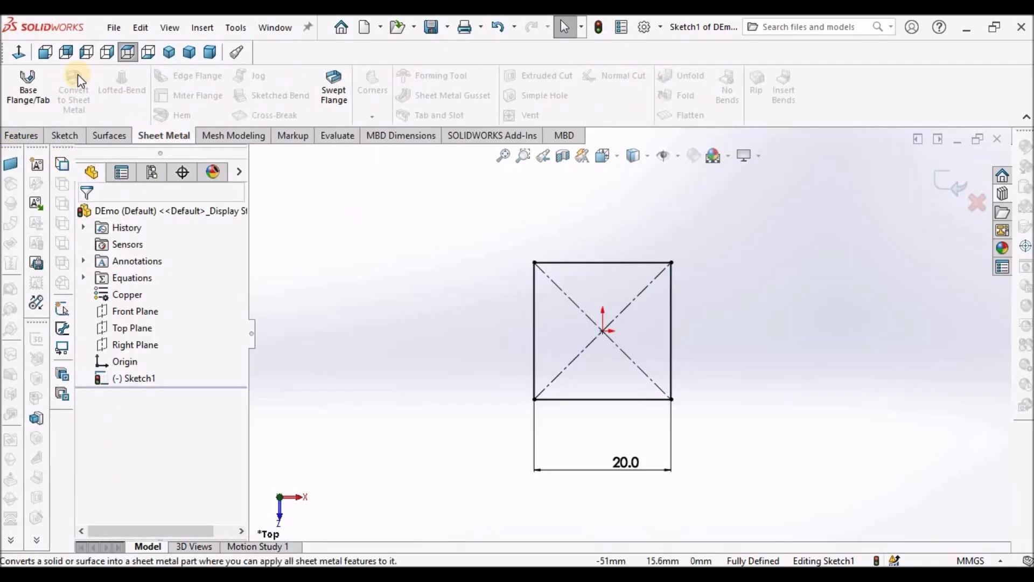
click(28, 86)
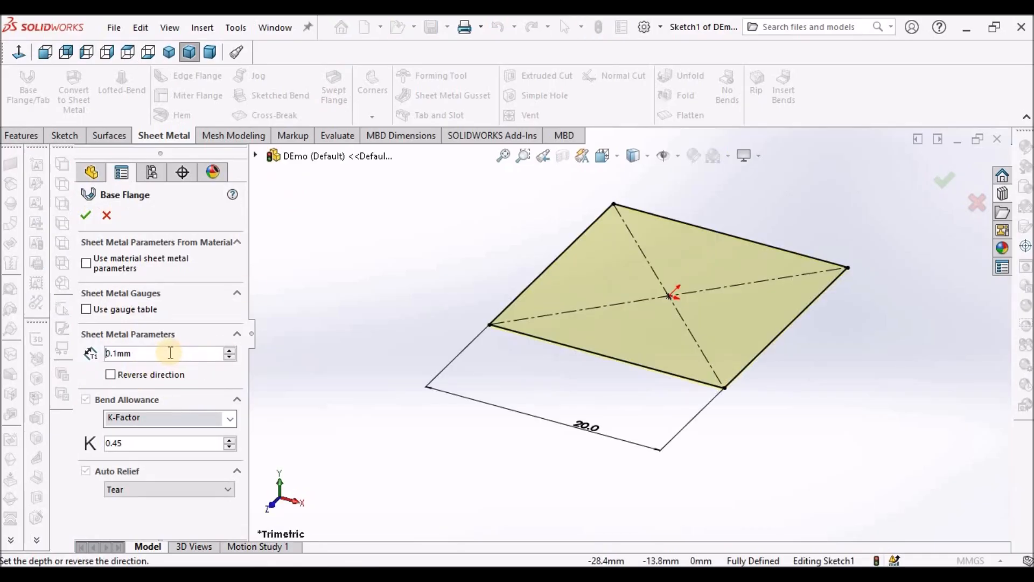
double_click(139, 353)
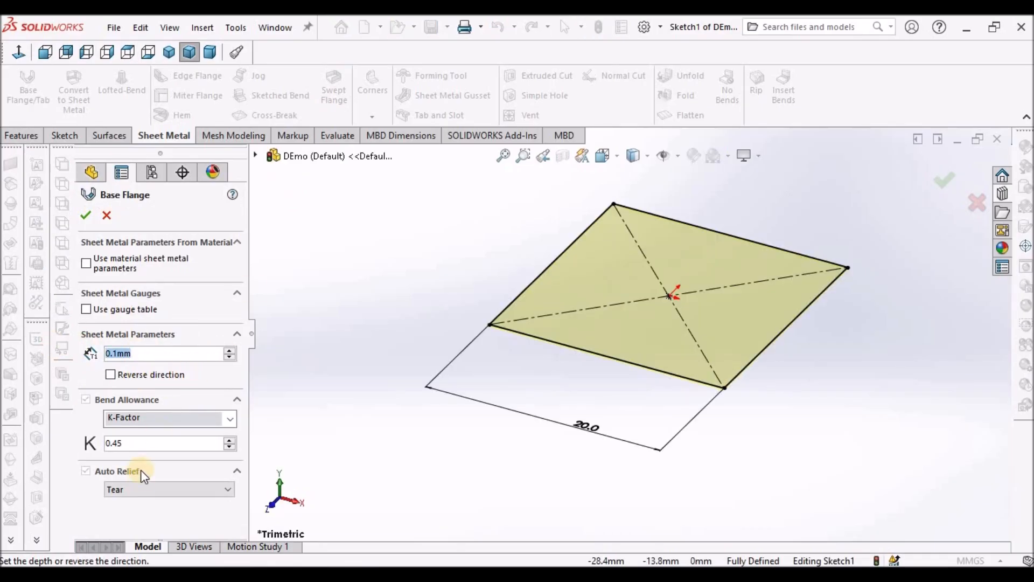
click(89, 217)
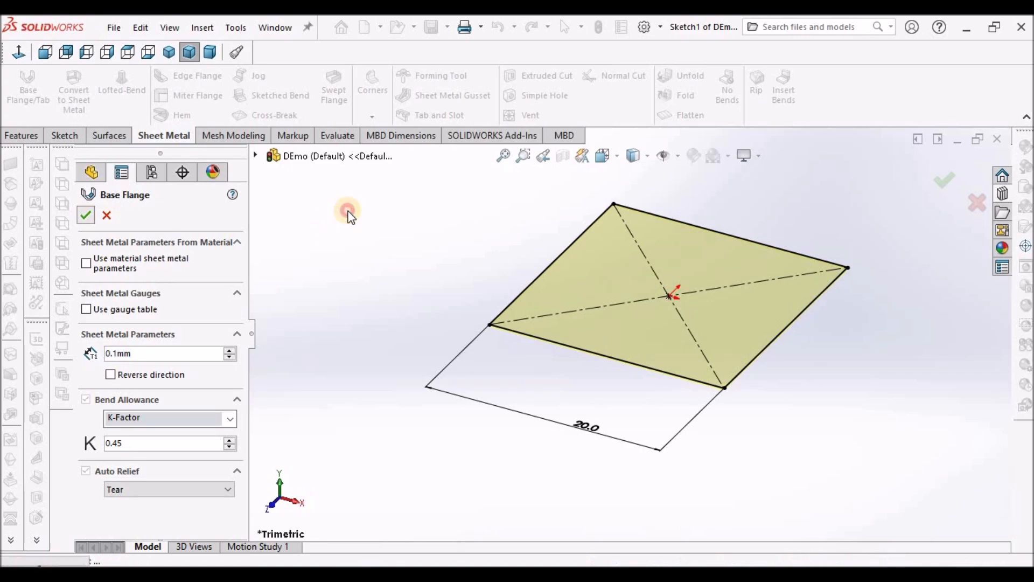
Step: Switch back to the open DEmo Form 210525 part
click(286, 29)
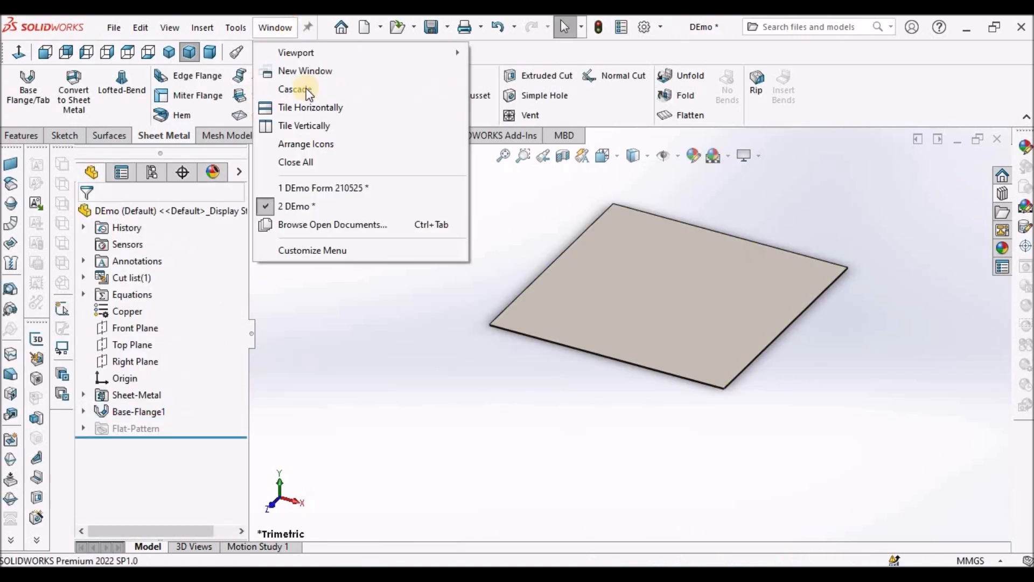
click(321, 191)
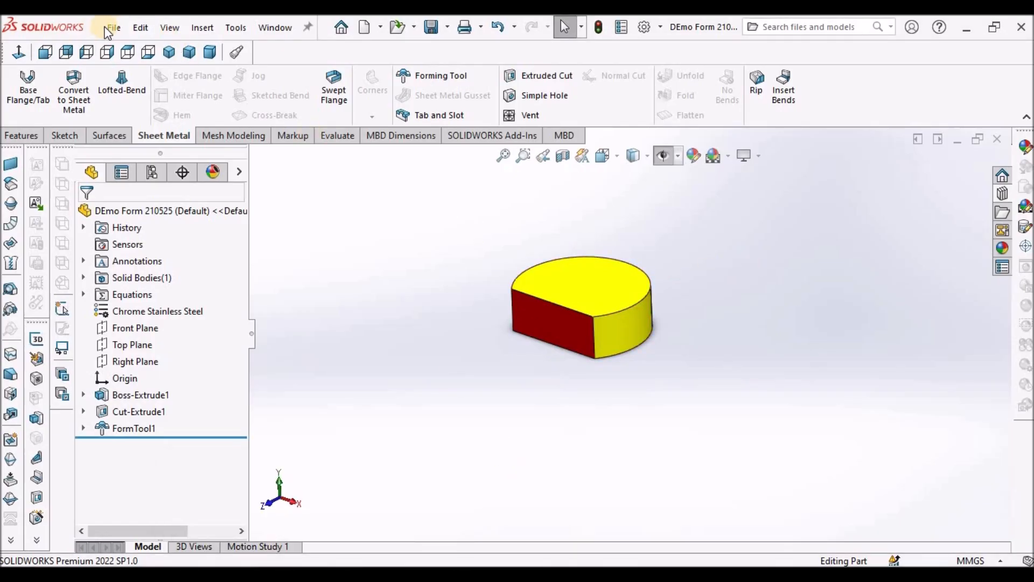
click(111, 26)
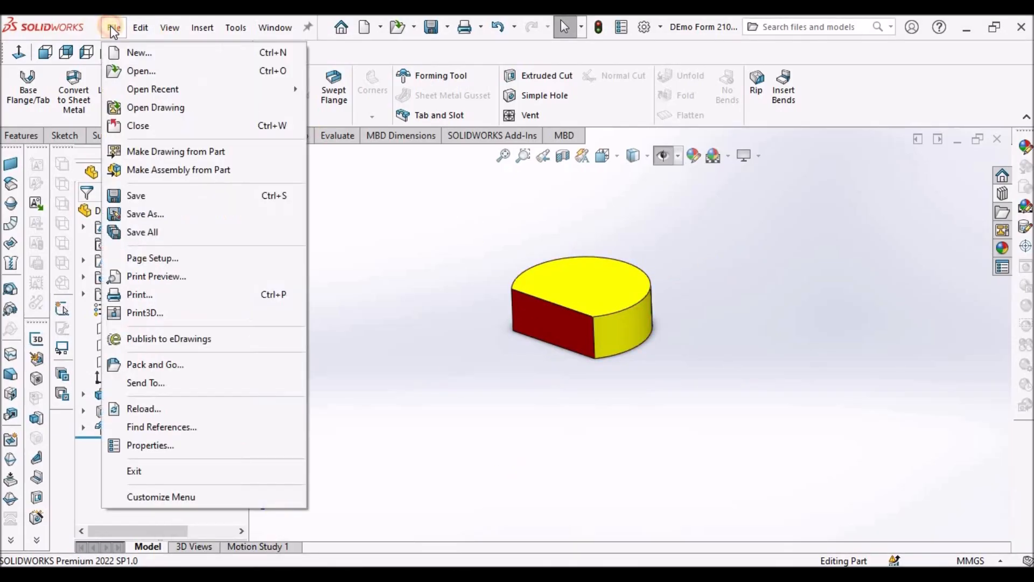
click(161, 214)
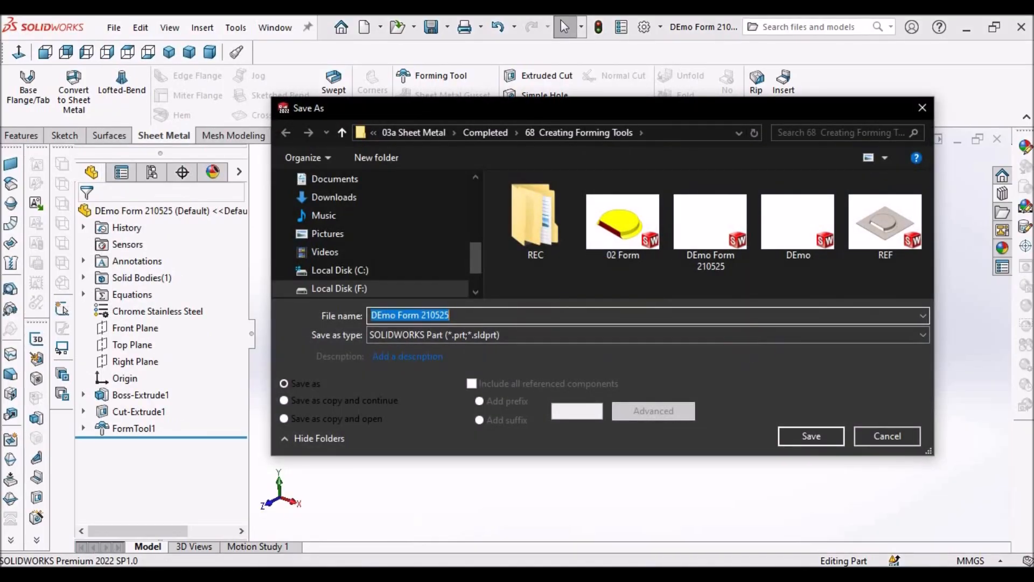
mouse_move(322, 563)
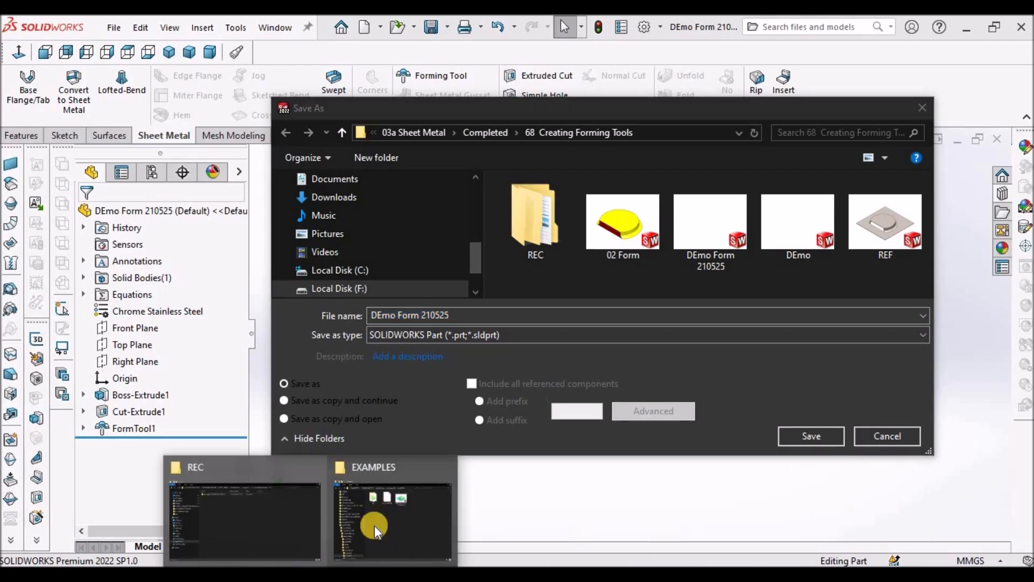
click(388, 519)
click(746, 26)
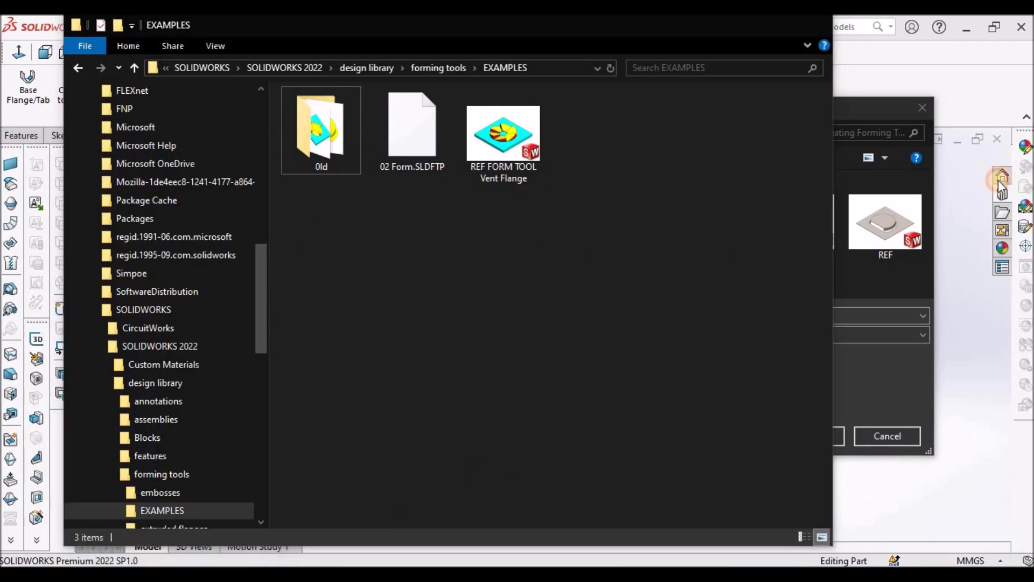
click(887, 436)
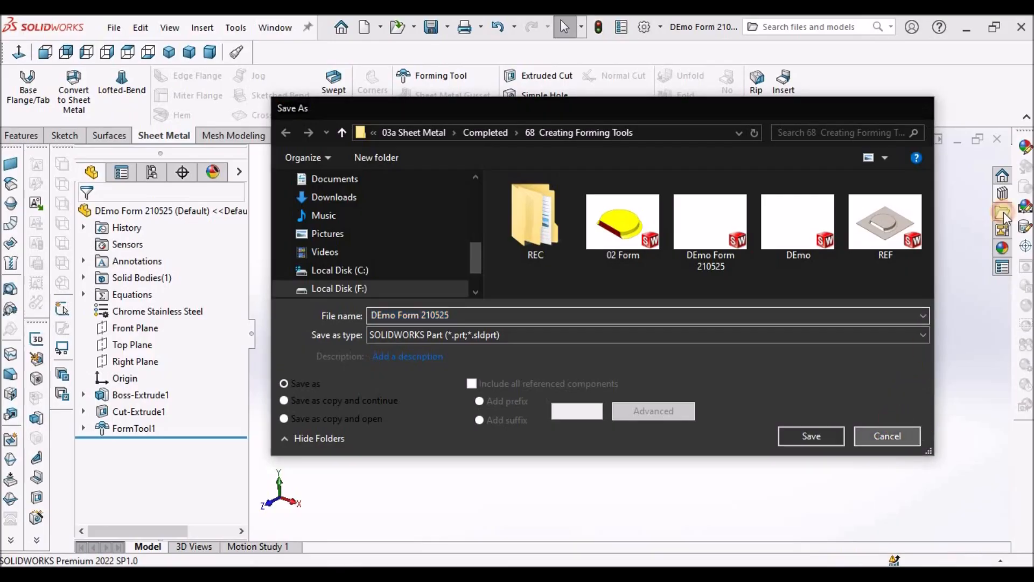
Step: Open the Design Library and show the contents of its forming tools folder
right_click(1002, 193)
key(Escape)
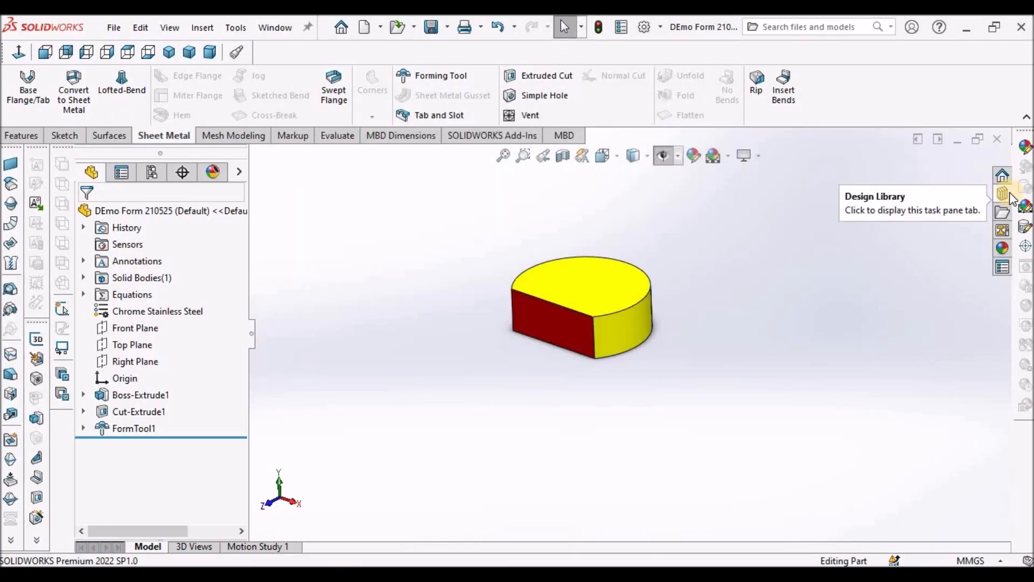
click(1002, 193)
right_click(847, 217)
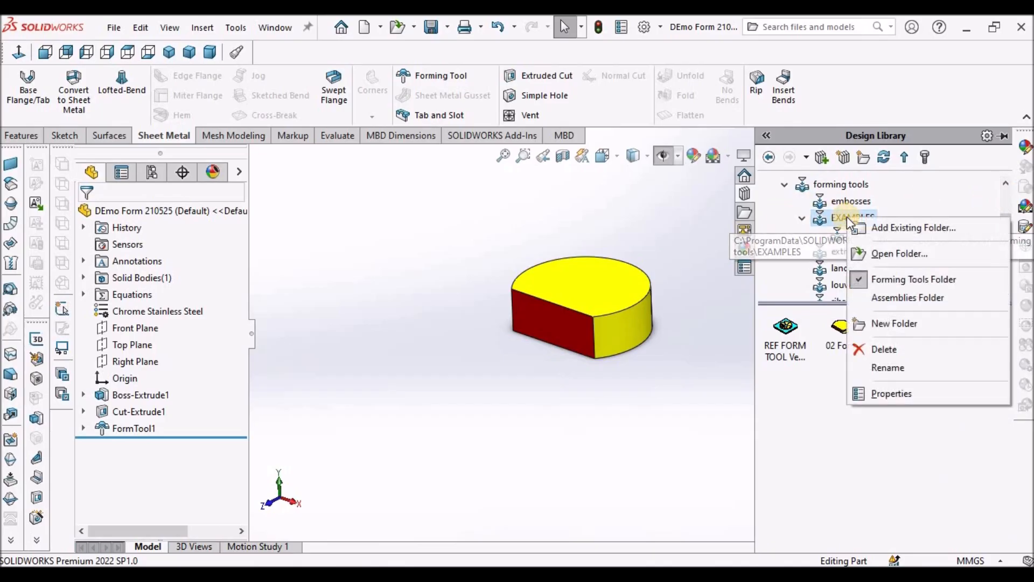
click(837, 184)
scroll(875, 226, up, 2)
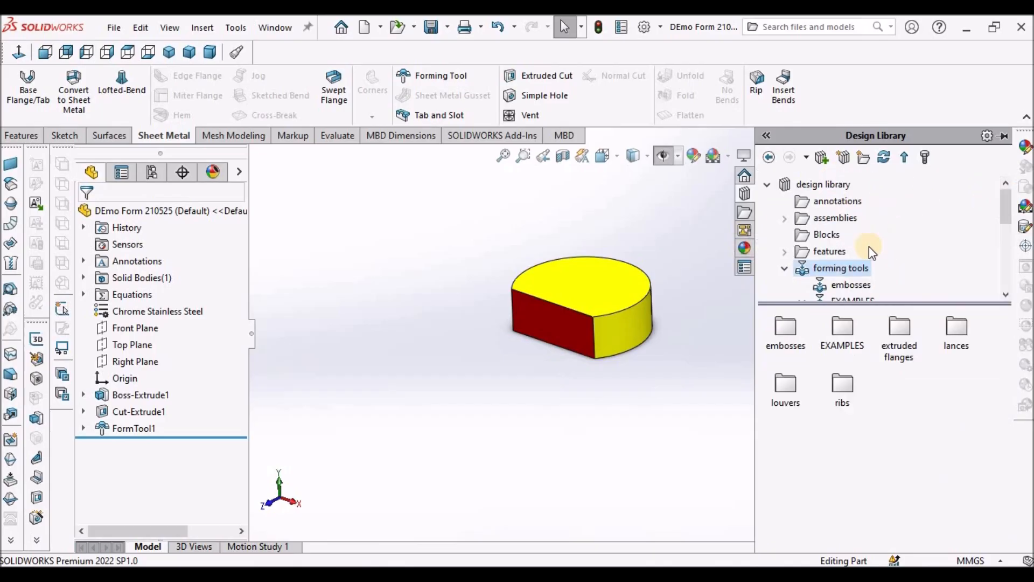
Step: Open the forming tools library folder in File Explorer, go into its EXAMPLES folder and copy the folder path
click(895, 298)
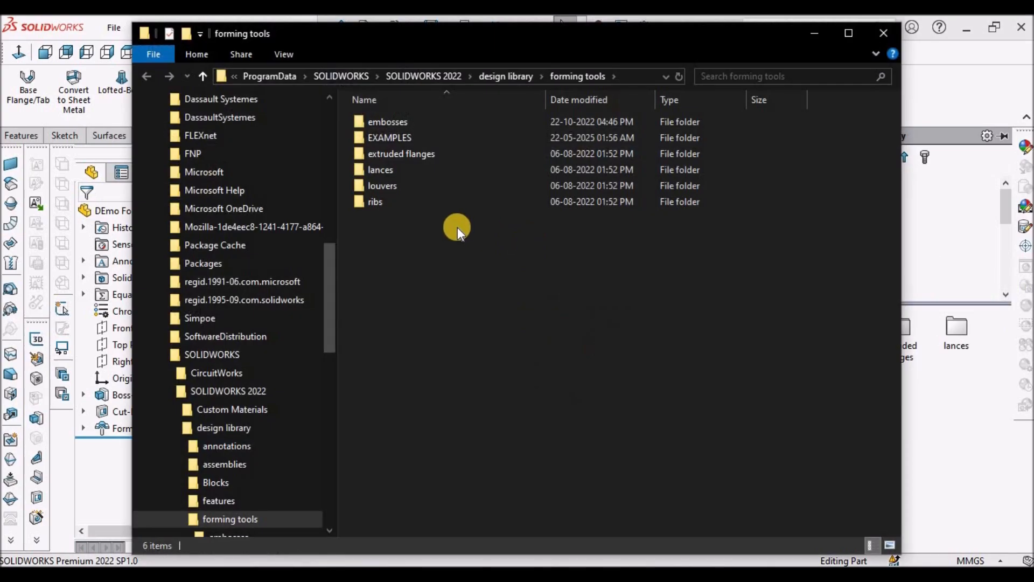
double_click(396, 139)
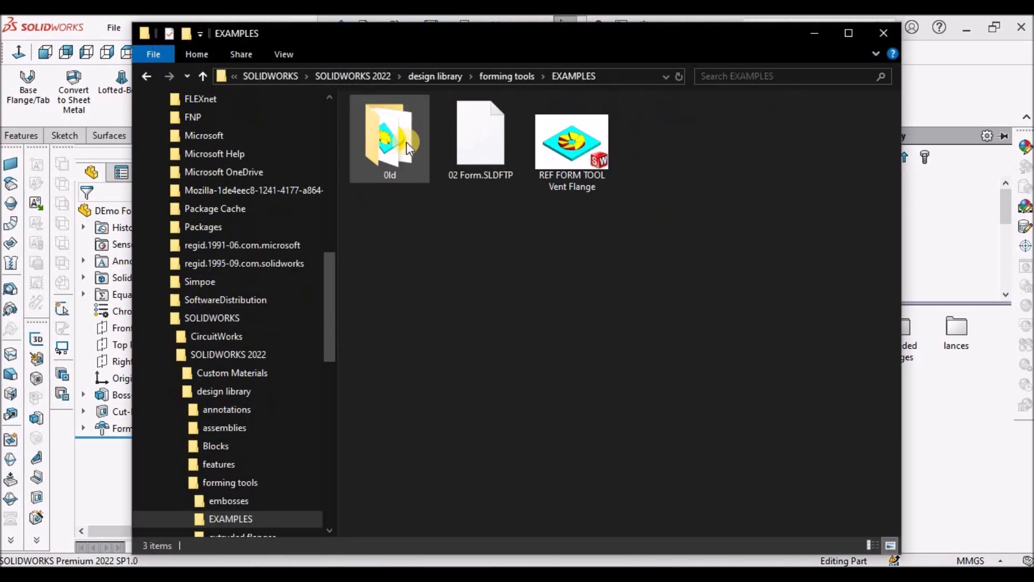
click(622, 80)
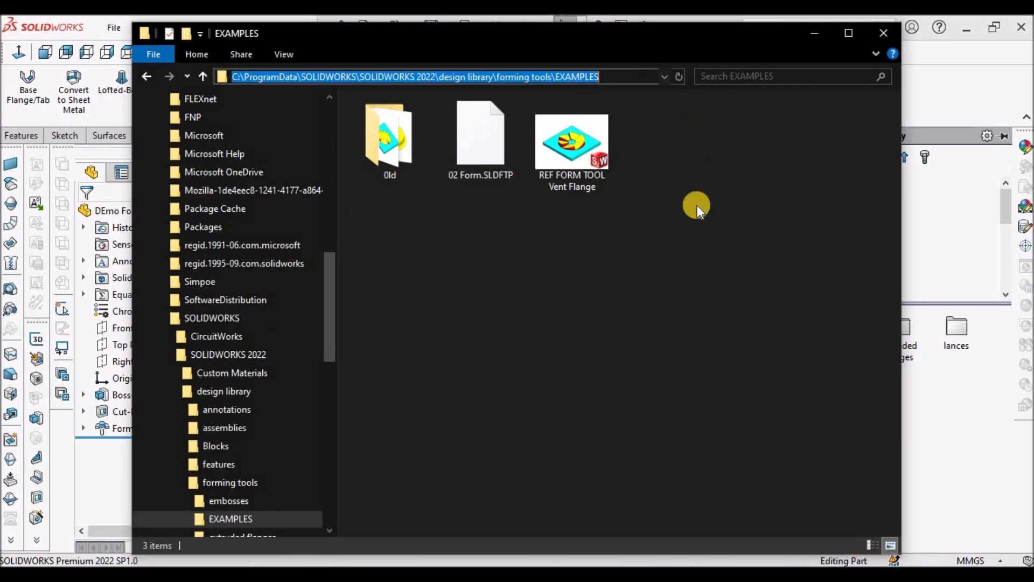
click(821, 34)
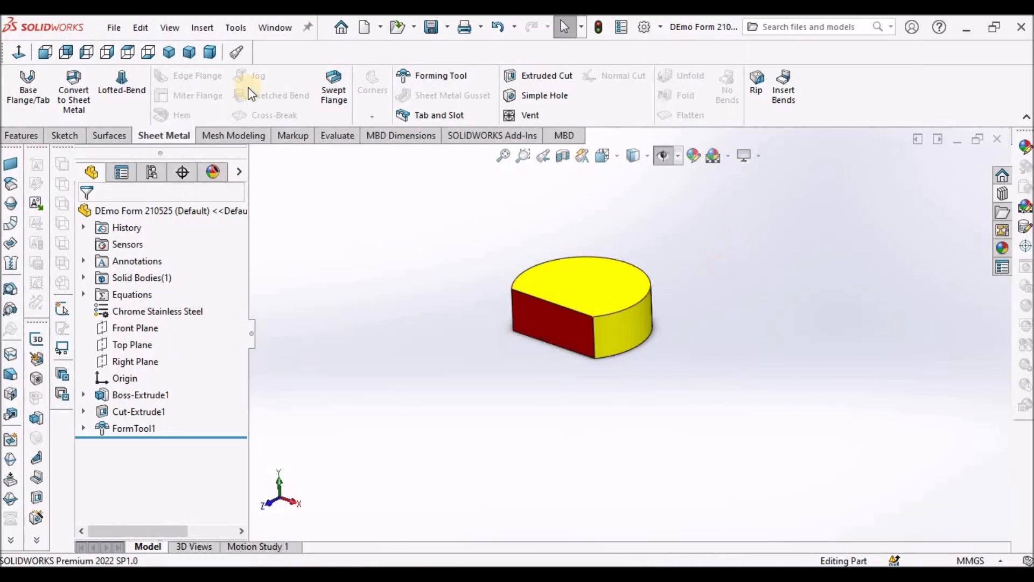
Step: Start saving DEmo Form 210525 under a new location and check the EXAMPLES folder in File Explorer again
click(114, 27)
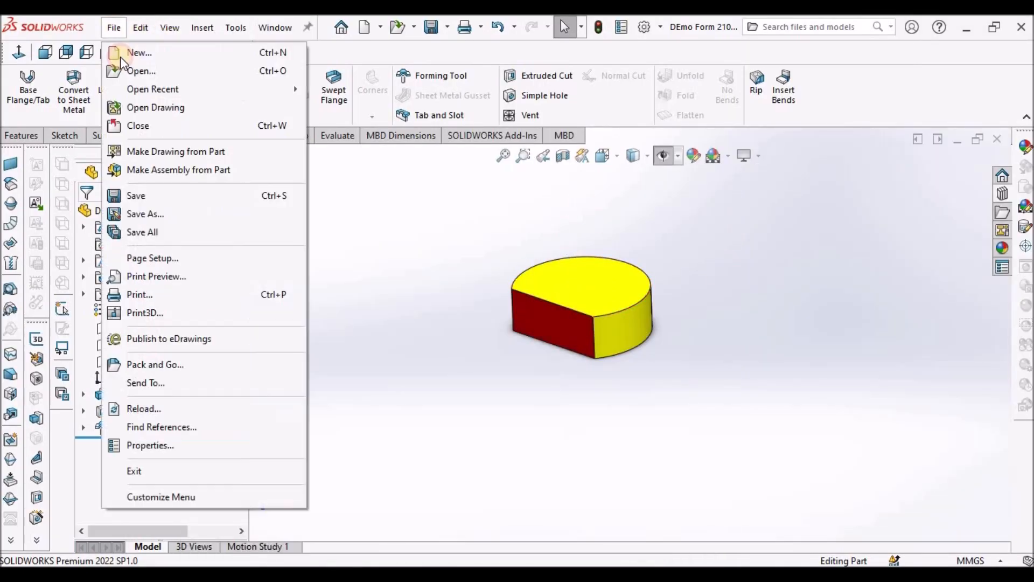
click(159, 213)
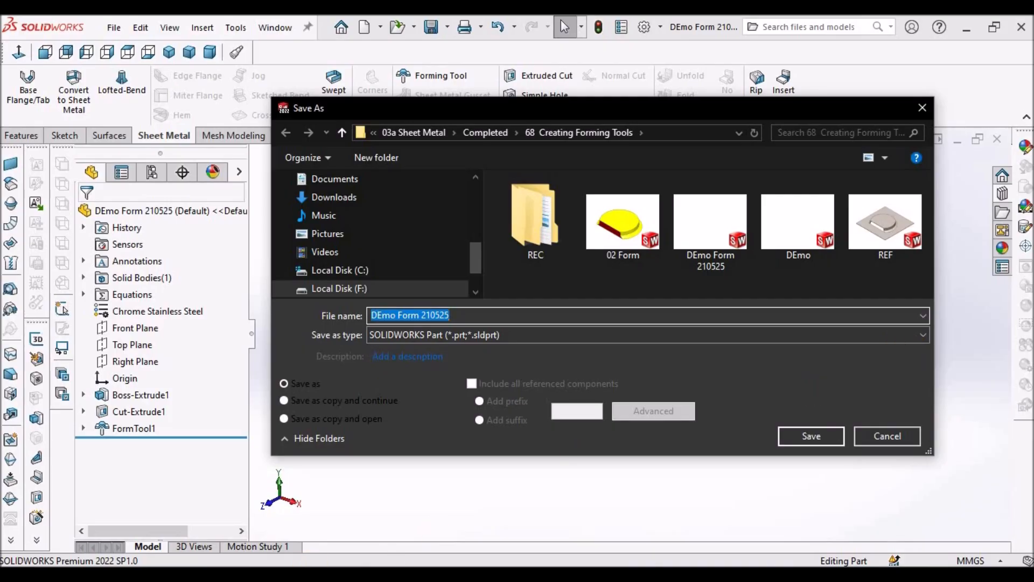
click(310, 574)
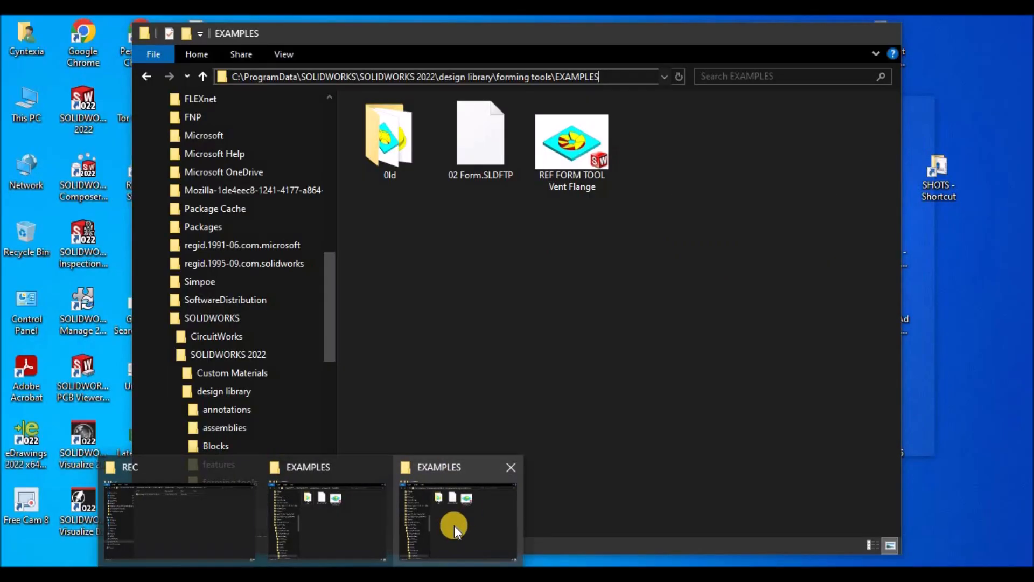
click(454, 525)
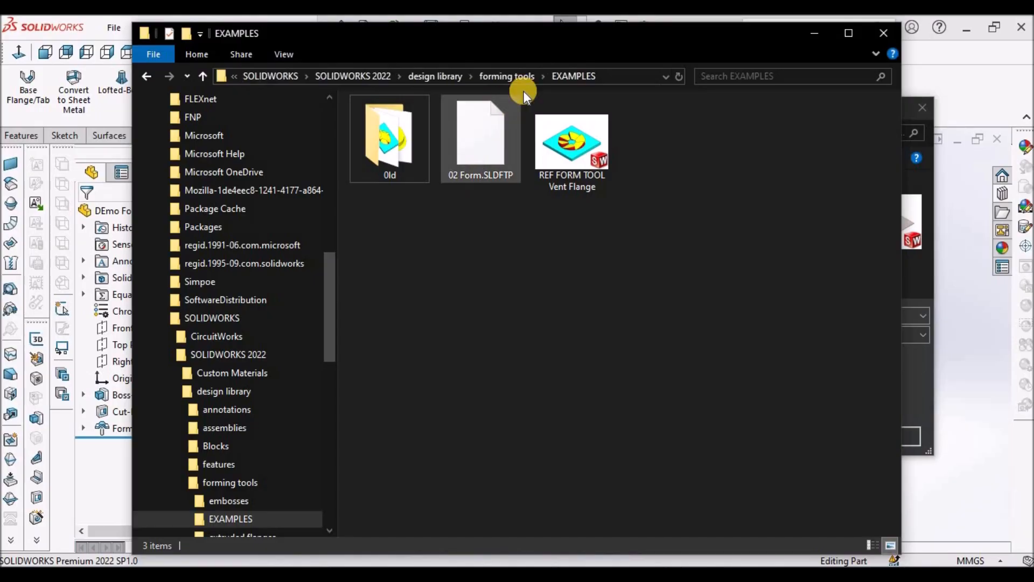
click(808, 28)
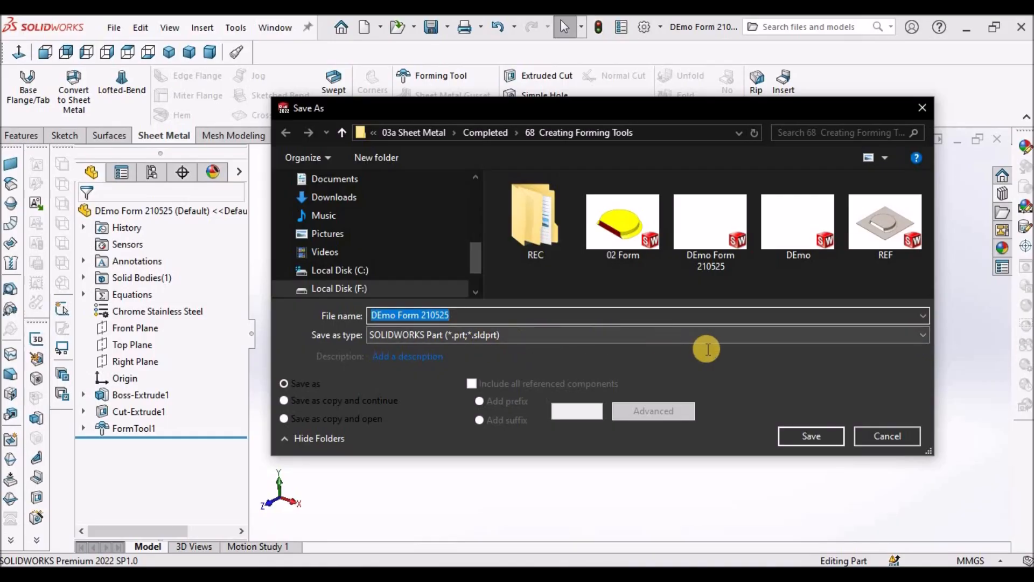
Step: Choose Form Tool (*.sldftp) as the save type and set the save location to the copied EXAMPLES folder path
click(918, 337)
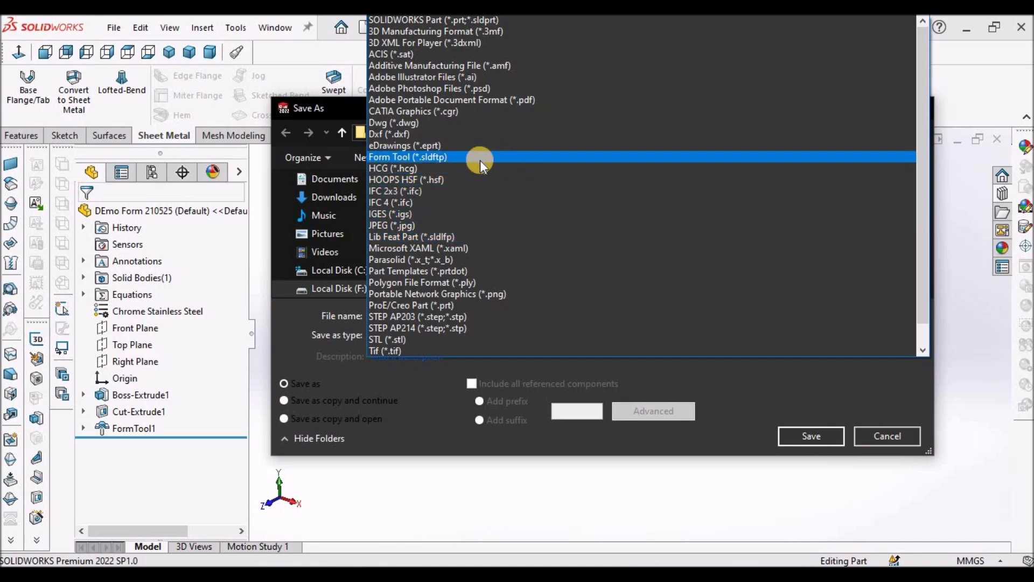
click(434, 158)
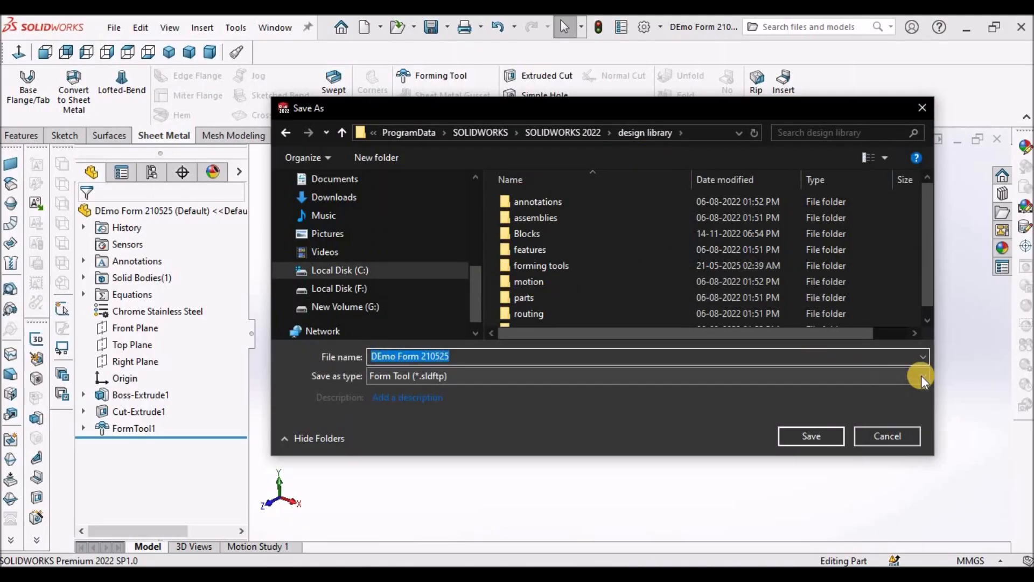
click(697, 134)
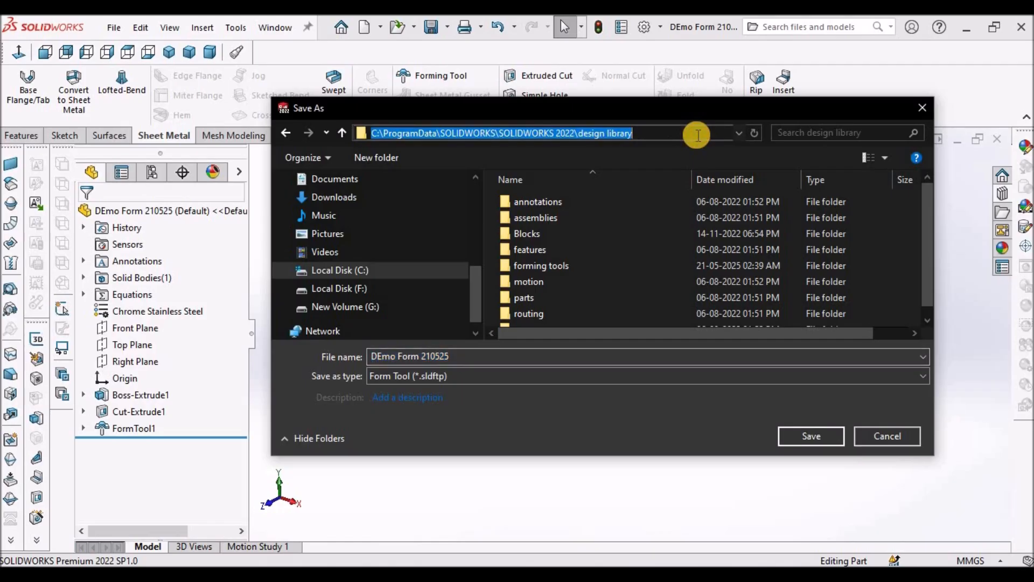
key(ctrl+v)
key(Return)
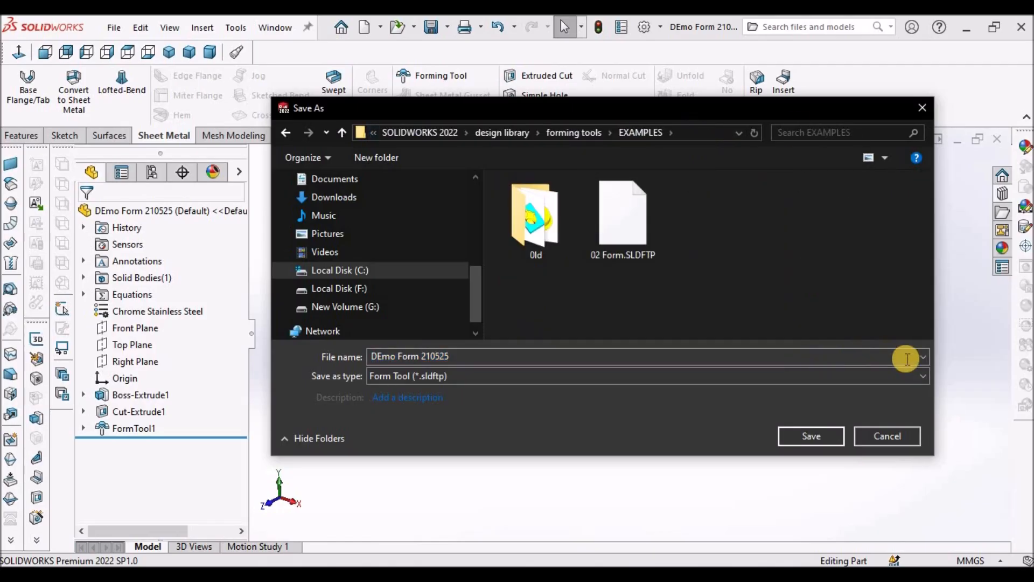
Step: Save DEmo Form 210525 as a SOLIDWORKS Part (*.prt;*.sldprt) in the EXAMPLES folder and close it
click(932, 376)
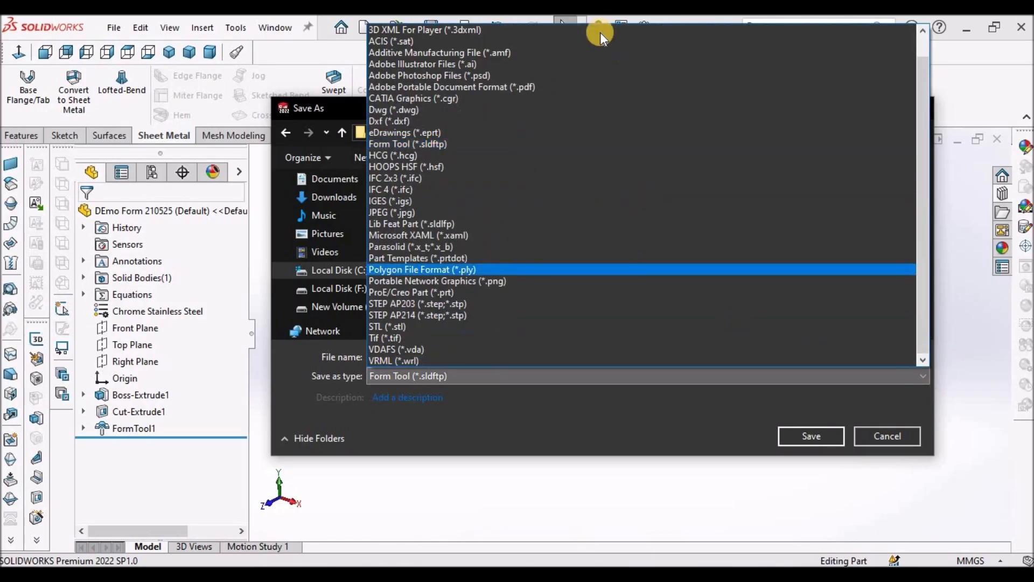
scroll(568, 99, up, 1)
click(528, 30)
click(811, 437)
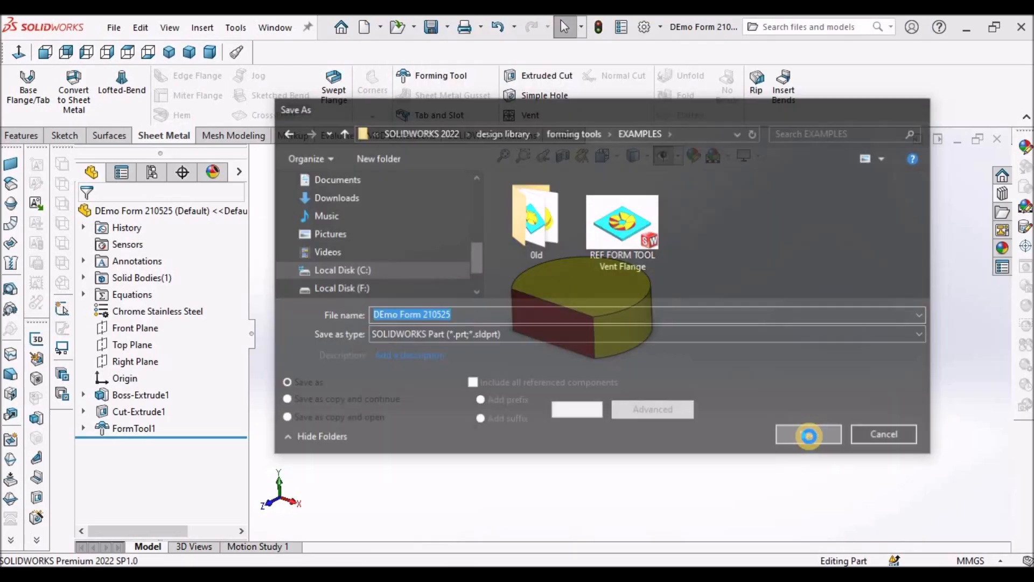
click(997, 139)
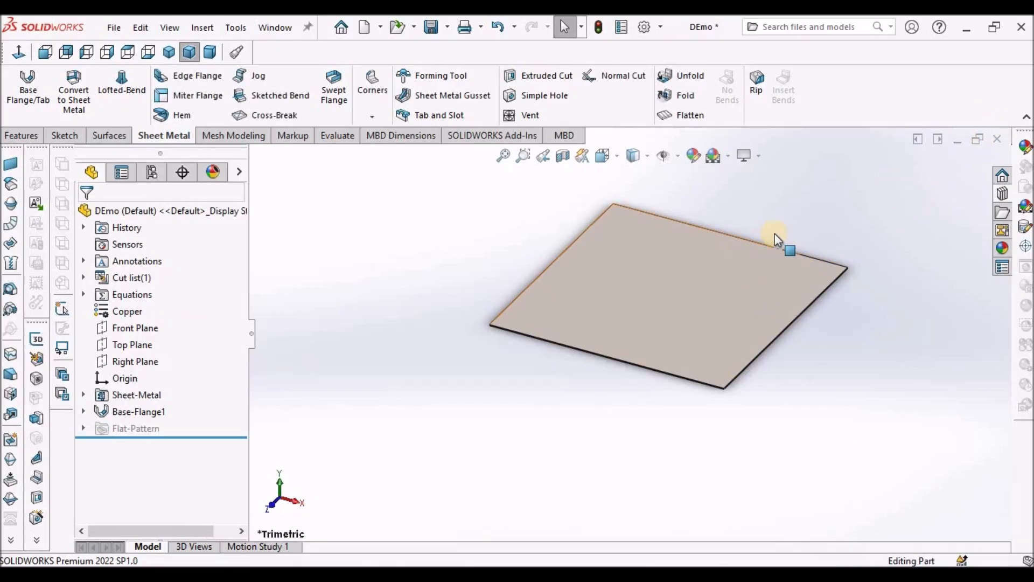
Step: Place the DEmo Form 210525 forming tool from the Design Library's EXAMPLES folder onto the large face of the sheet metal plate
scroll(775, 234, up, 1)
scroll(774, 233, down, 1)
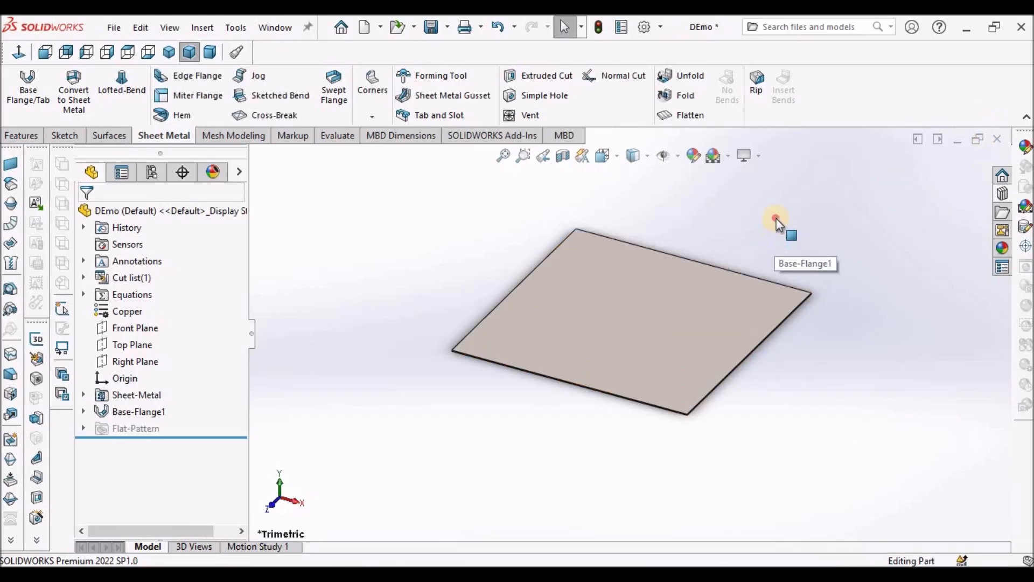
click(997, 193)
double_click(842, 341)
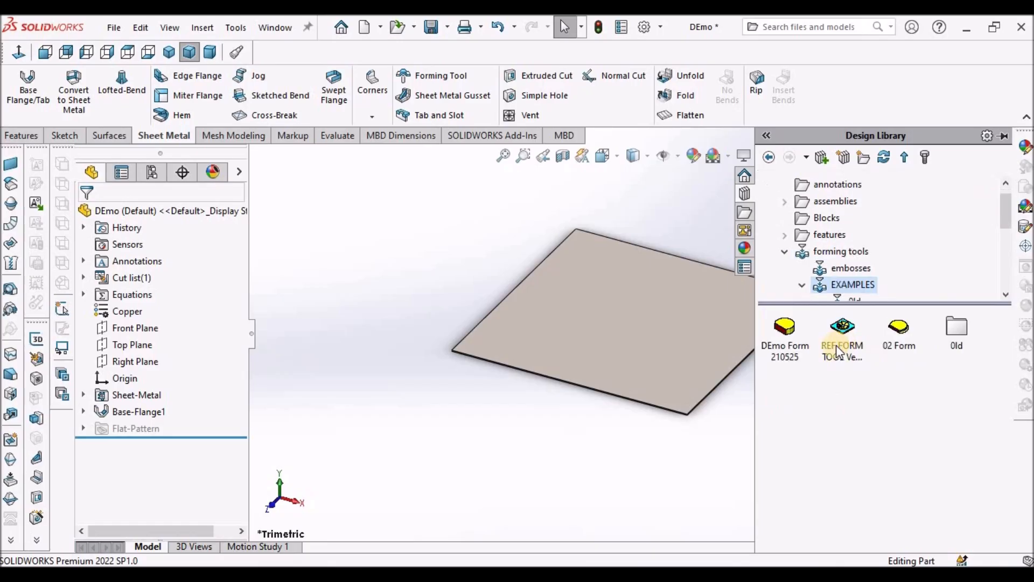
click(668, 445)
scroll(838, 318, up, 3)
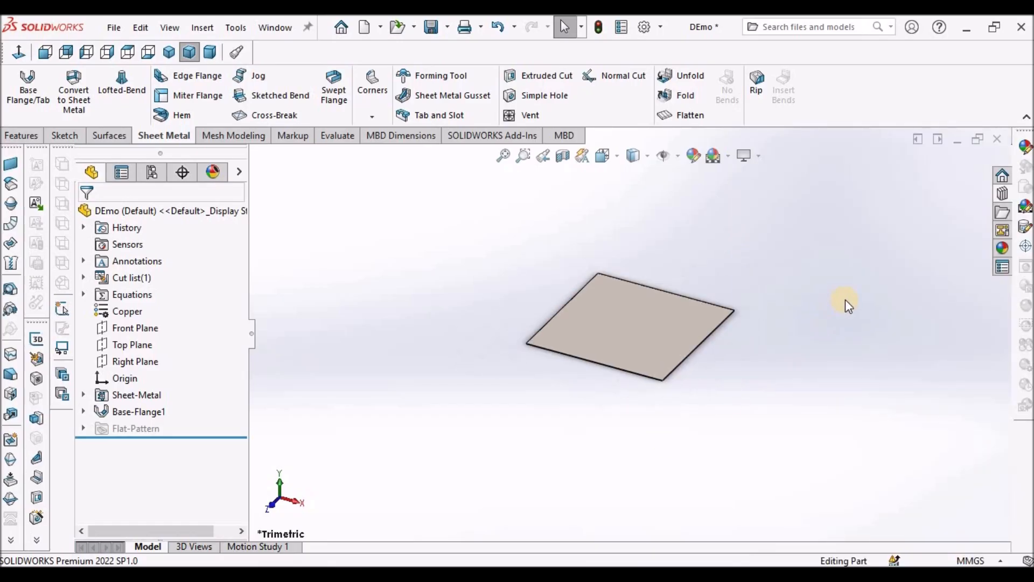
scroll(849, 302, down, 2)
click(1011, 198)
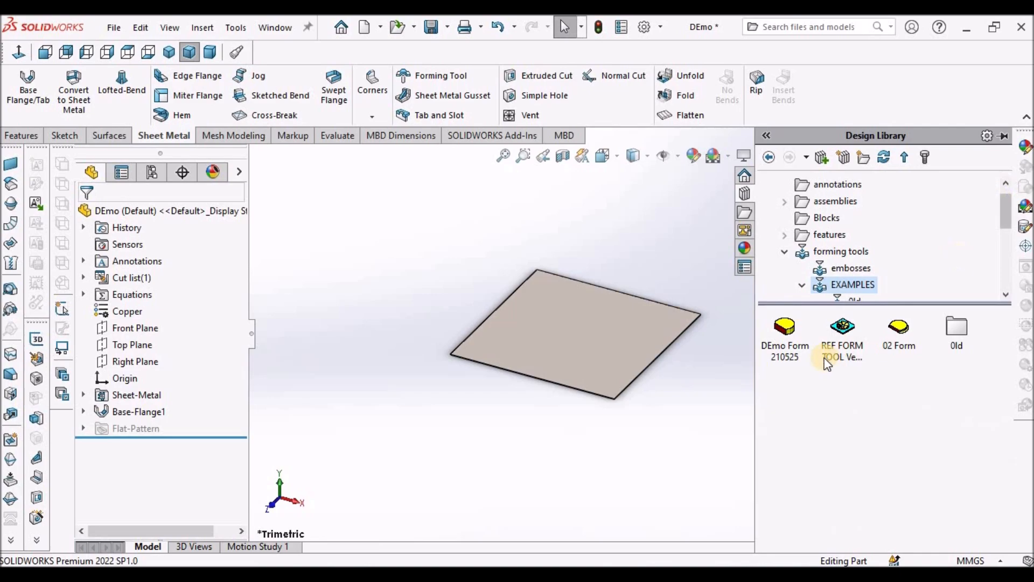
drag(784, 338, 576, 321)
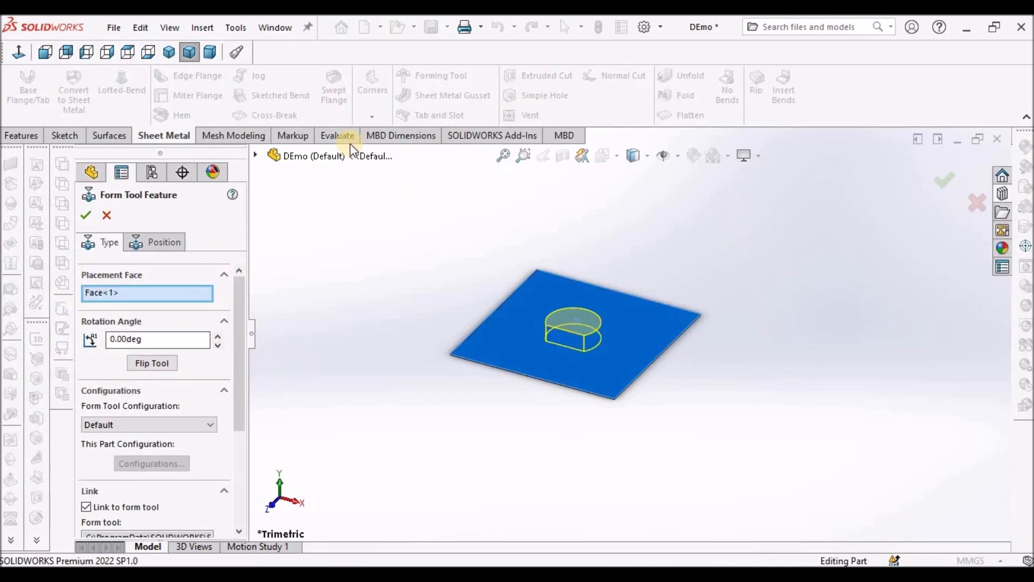
Step: Flip the forming tool so it projects above the plate, keep the 0° rotation and accept the Form Tool Feature
click(45, 52)
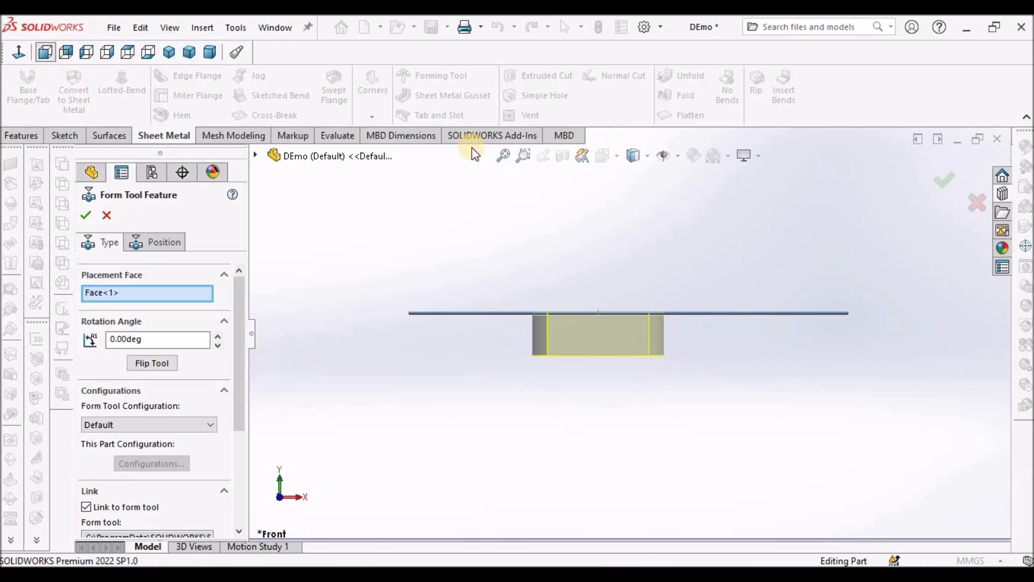
click(156, 244)
click(108, 245)
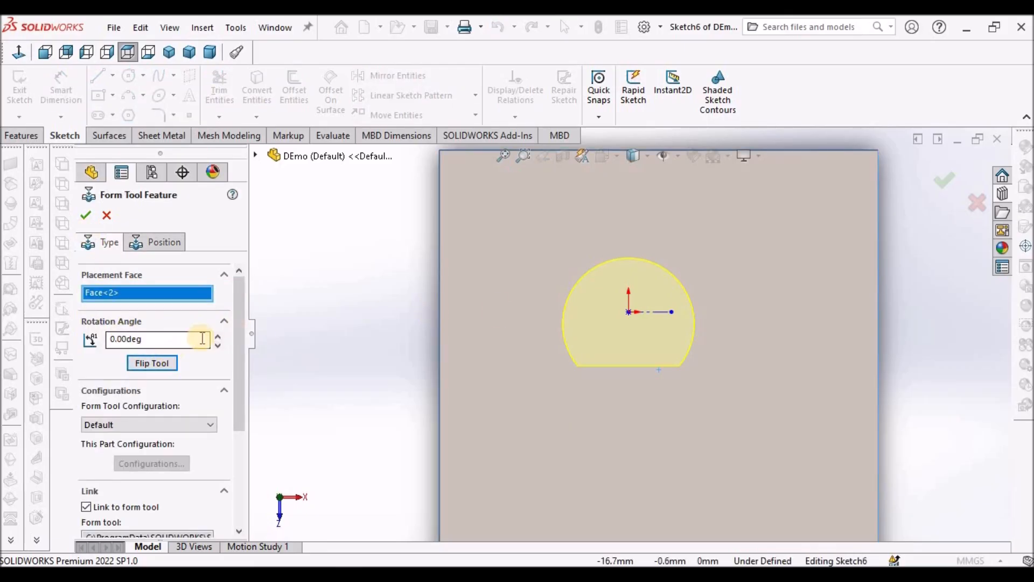
click(45, 52)
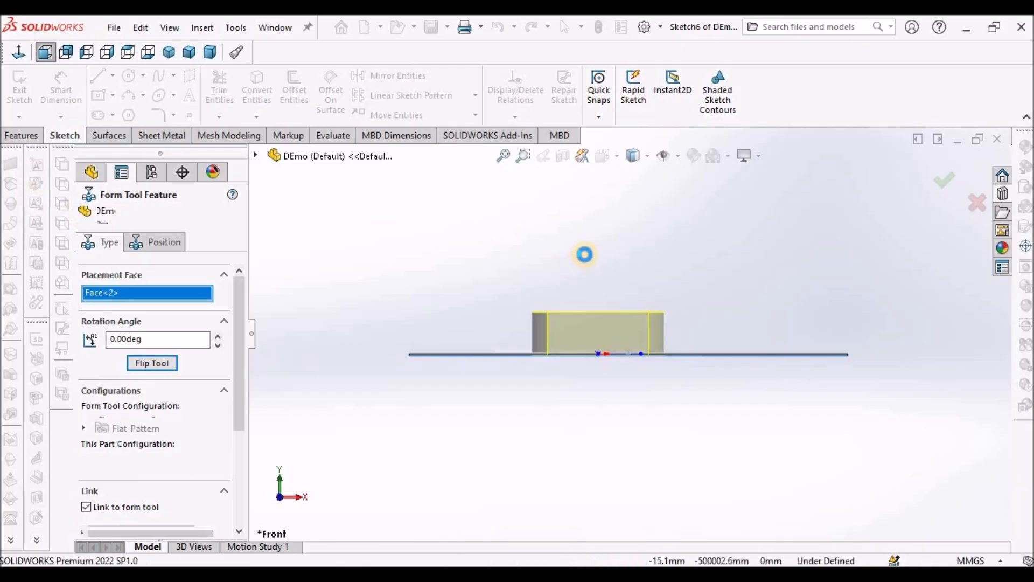
middle_drag(597, 255, 609, 279)
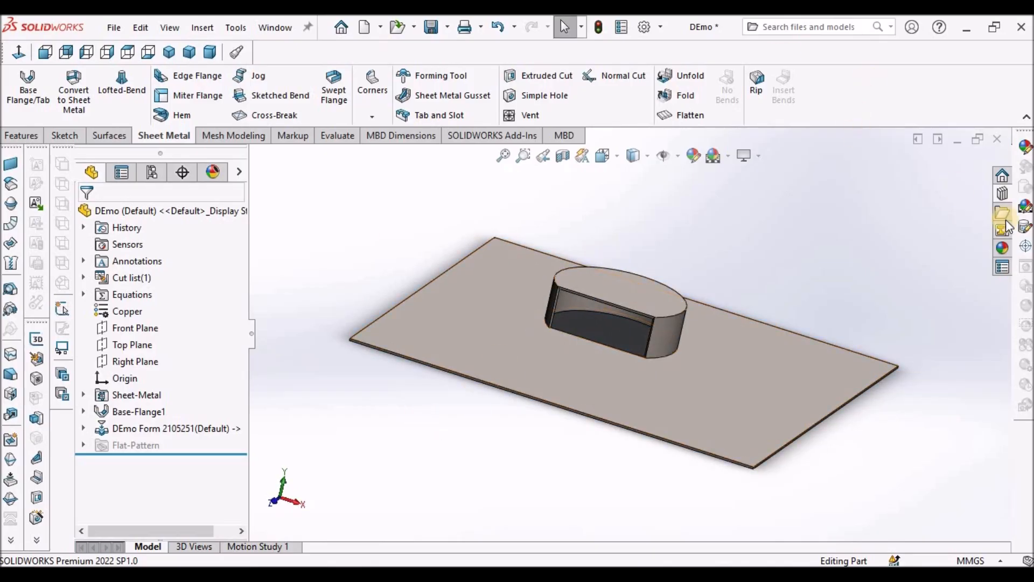
Step: Open the DEmo Form 210525 part from the Design Library's EXAMPLES folder
click(396, 28)
click(376, 146)
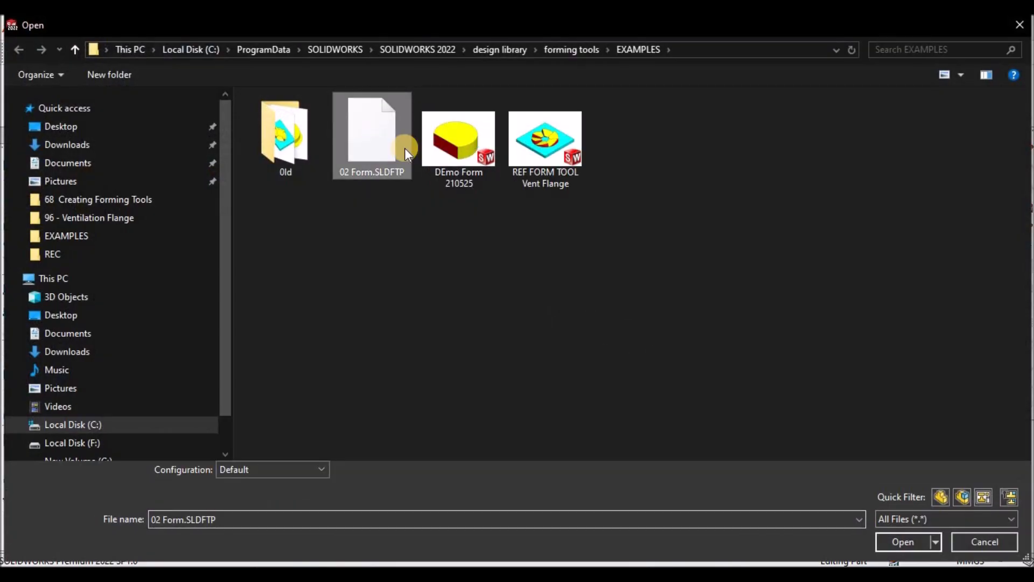
click(885, 536)
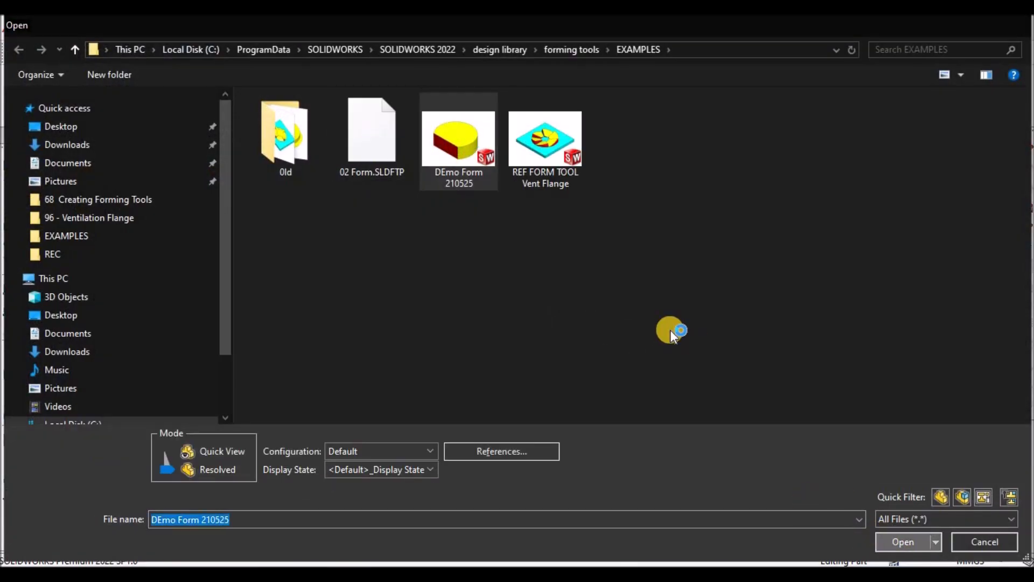
Step: Delete the FormTool1 feature from the flat-sided disc part
middle_drag(631, 351, 622, 327)
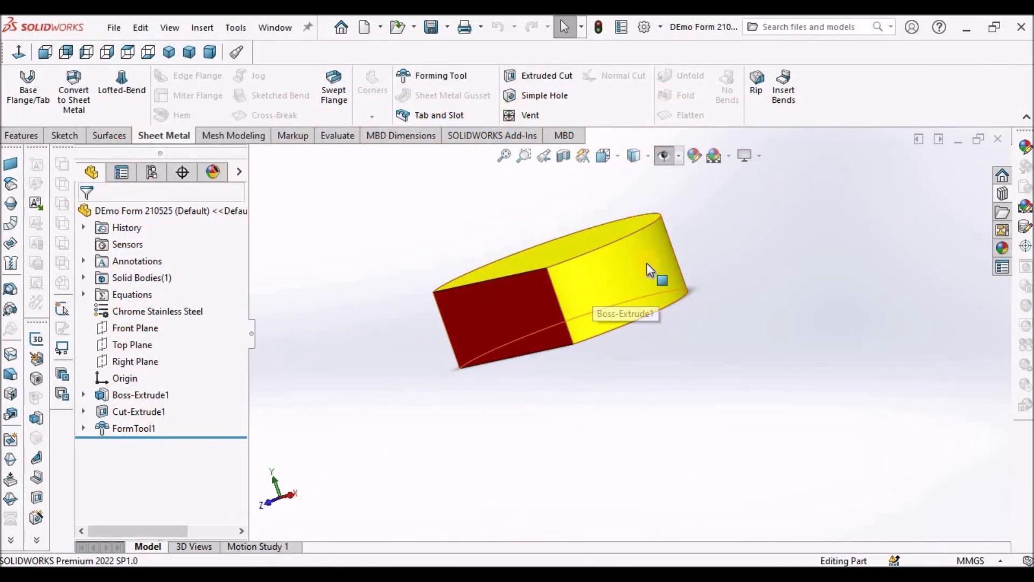
click(690, 338)
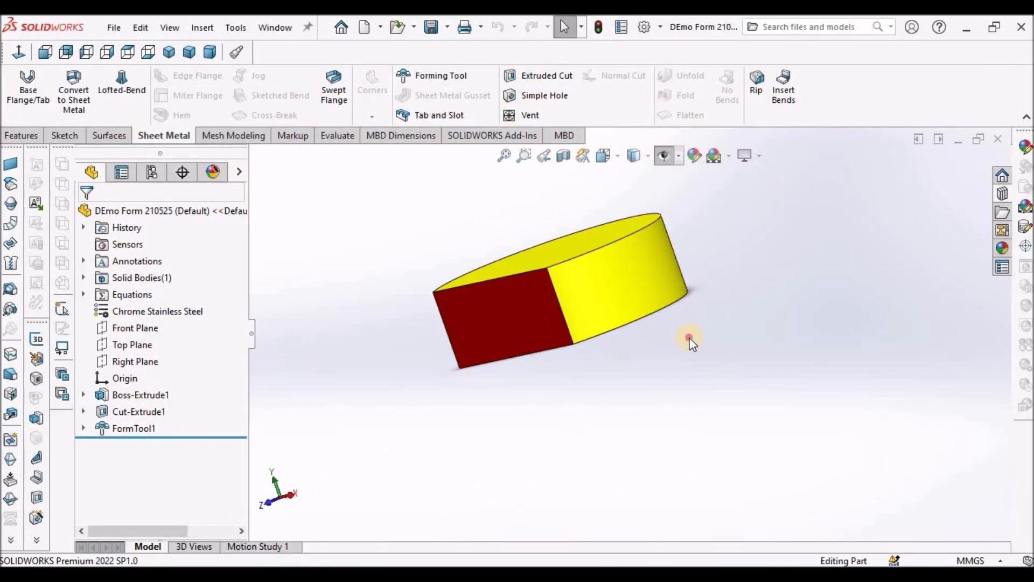
right_click(120, 425)
click(162, 362)
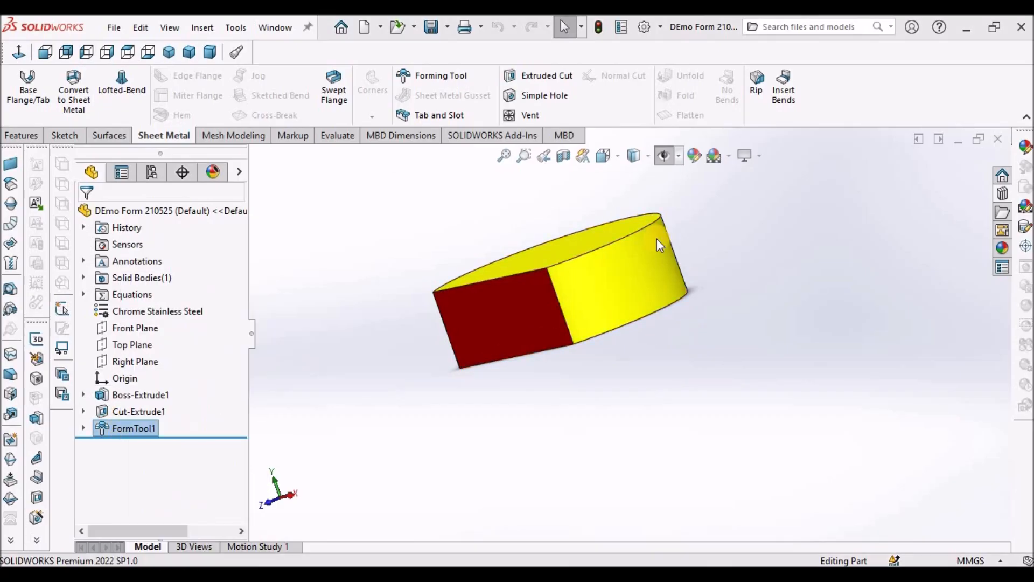
Step: Start a sketch on the disc's bottom face and draw a center rectangle from the origin that encloses the whole disc outline
click(608, 223)
middle_drag(605, 180, 638, 309)
click(633, 316)
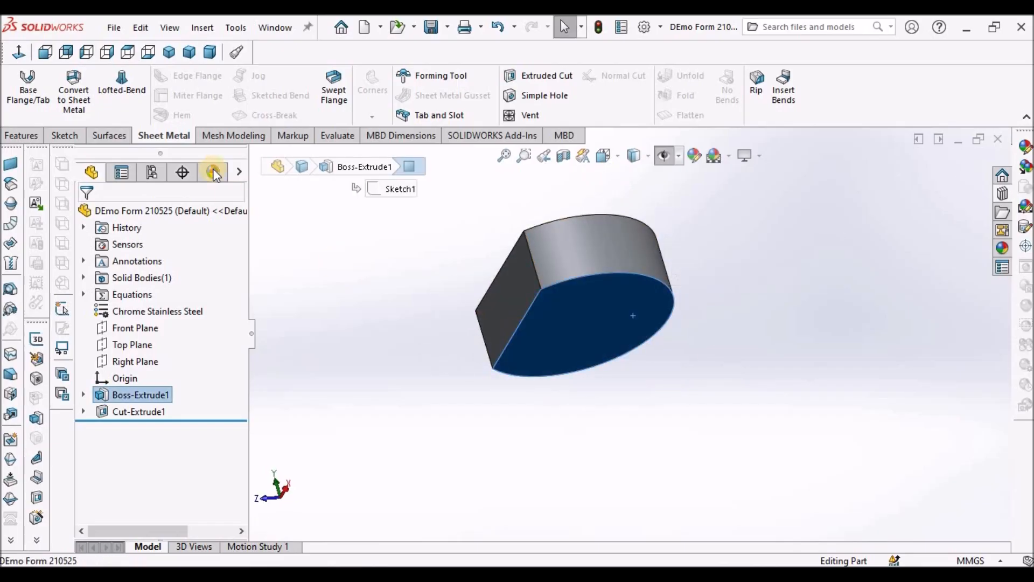
click(64, 136)
click(19, 86)
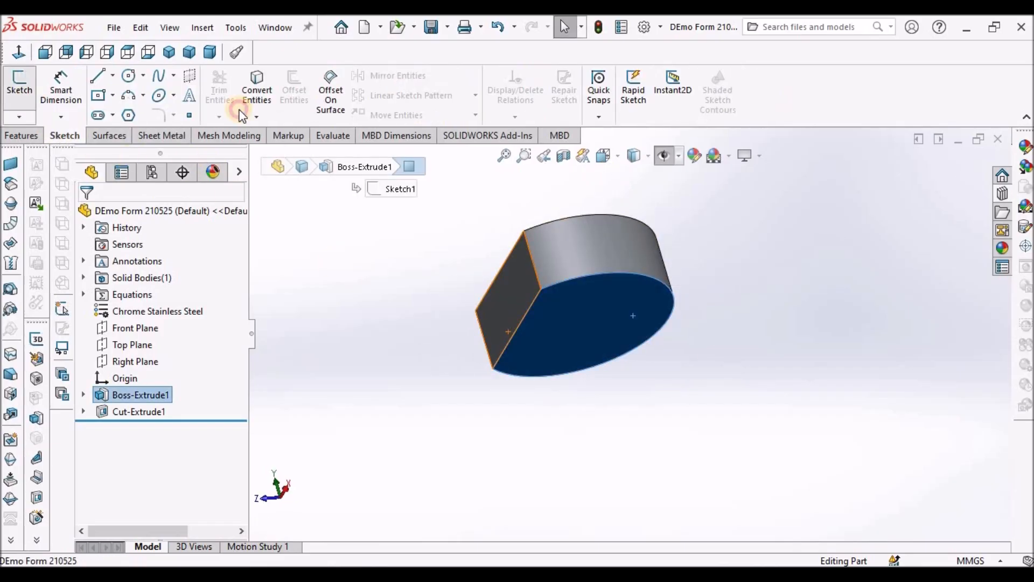
click(97, 95)
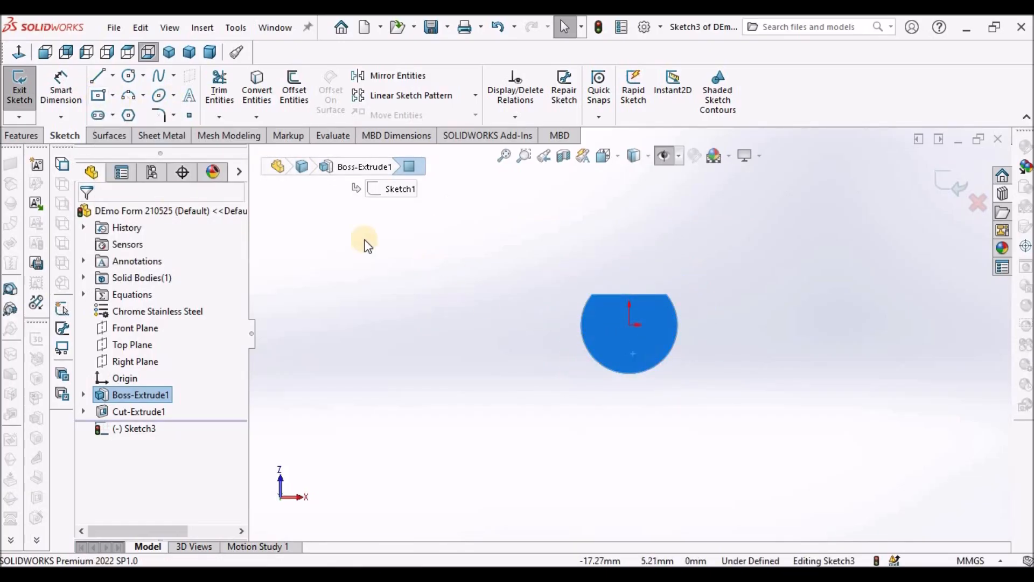
click(97, 98)
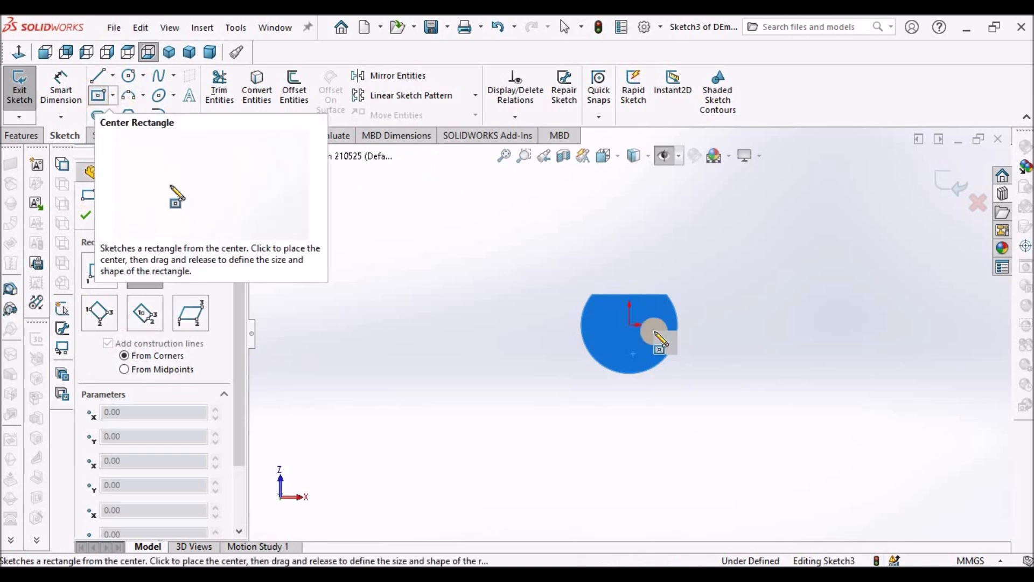
click(628, 325)
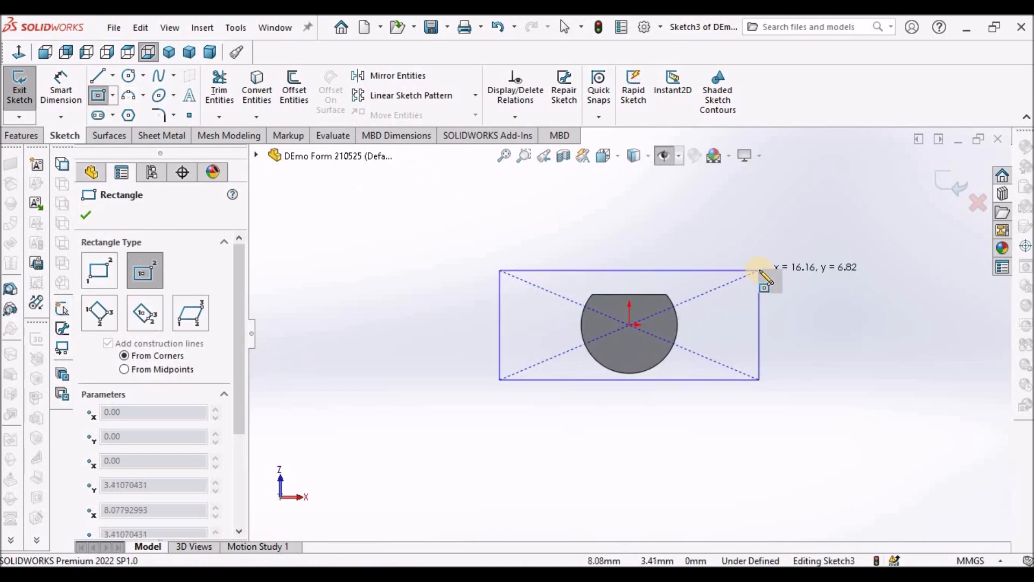
click(734, 259)
key(Escape)
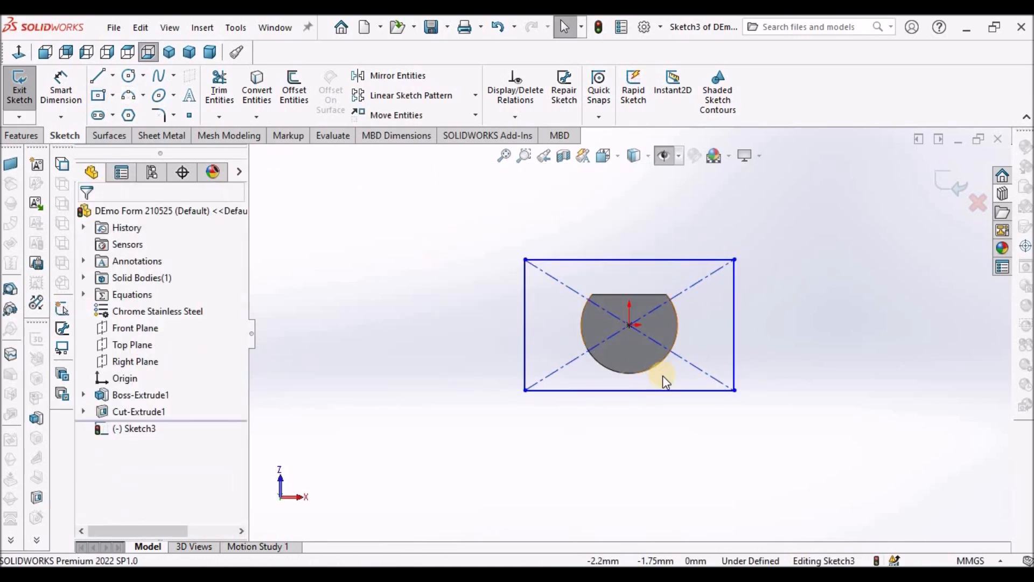
Step: Make two adjacent sides of the rectangle equal so that it forms a square
ctrl+click(735, 321)
click(241, 475)
click(114, 471)
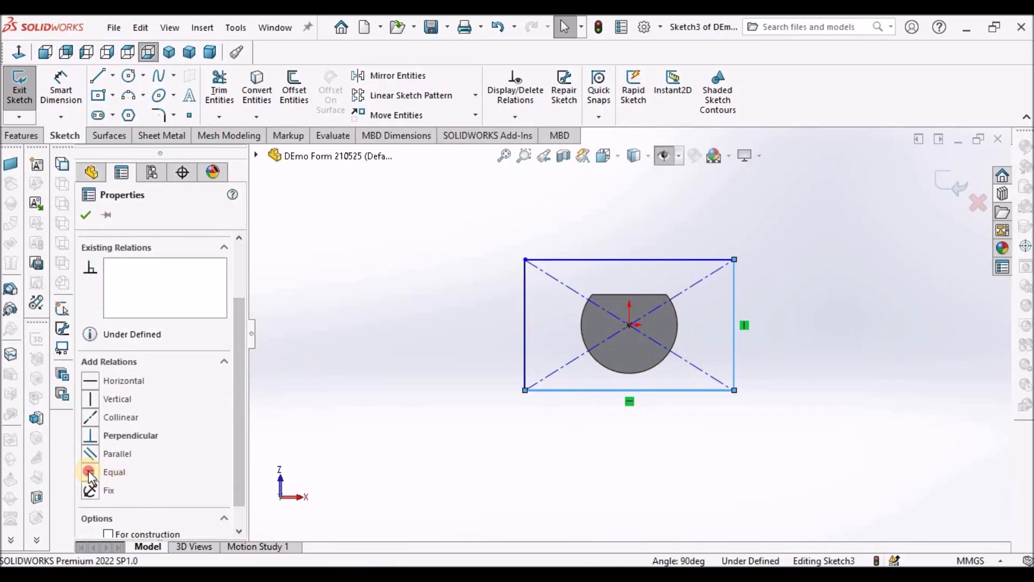
click(103, 215)
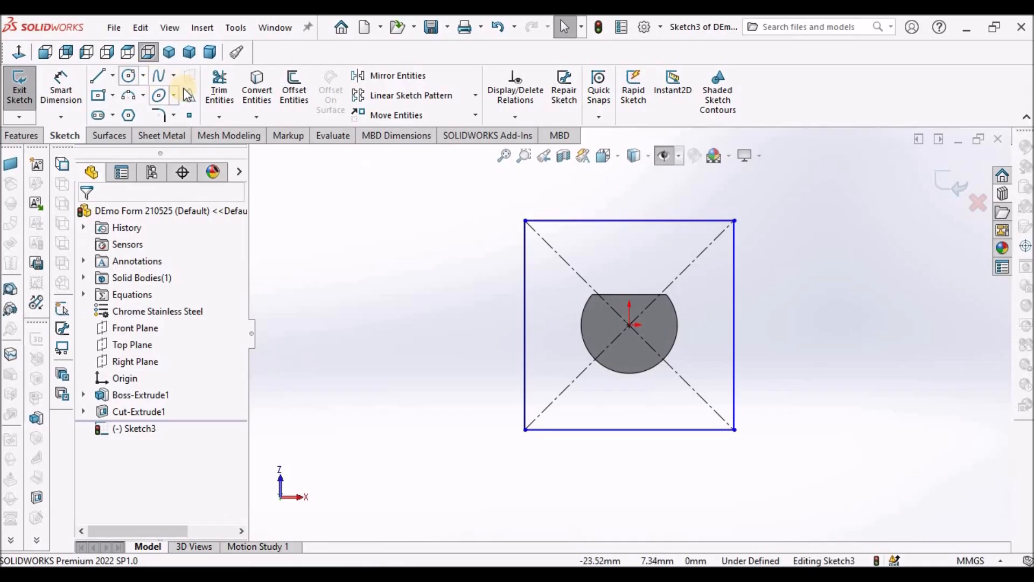
Step: Extrude the square 2 mm Blind away from the disc, merged with it, as a base plate
click(169, 52)
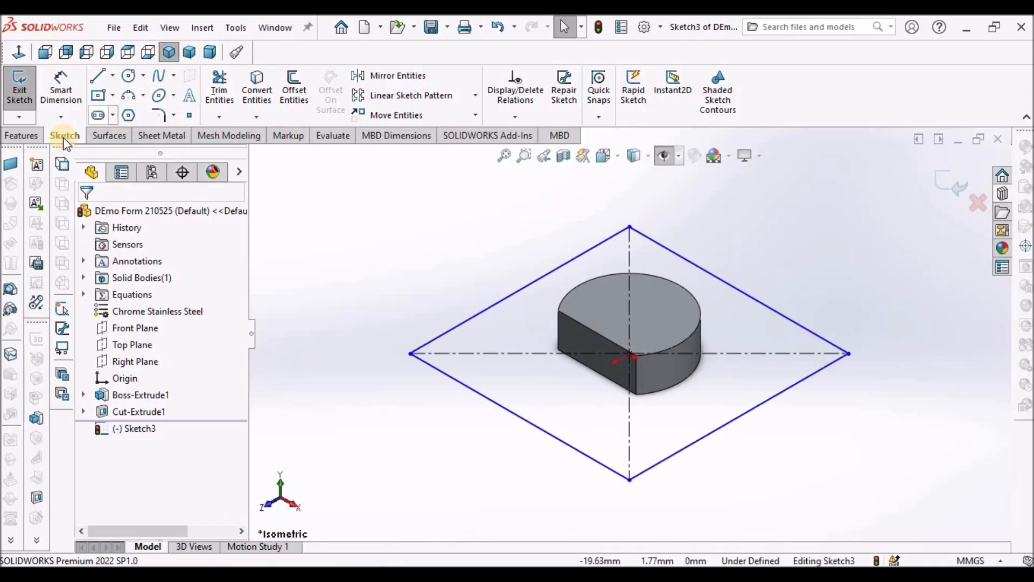
click(11, 137)
click(21, 89)
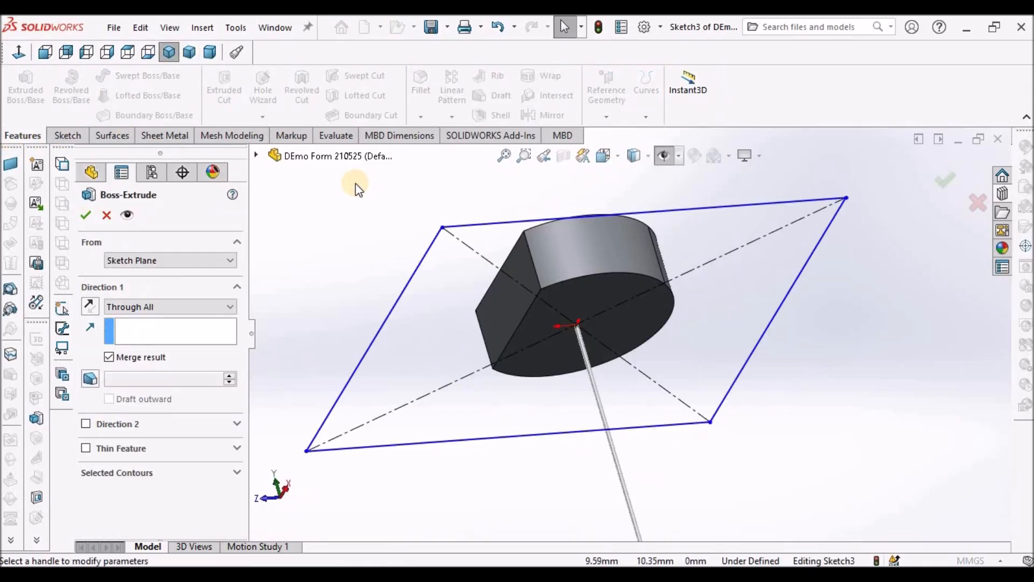
click(218, 308)
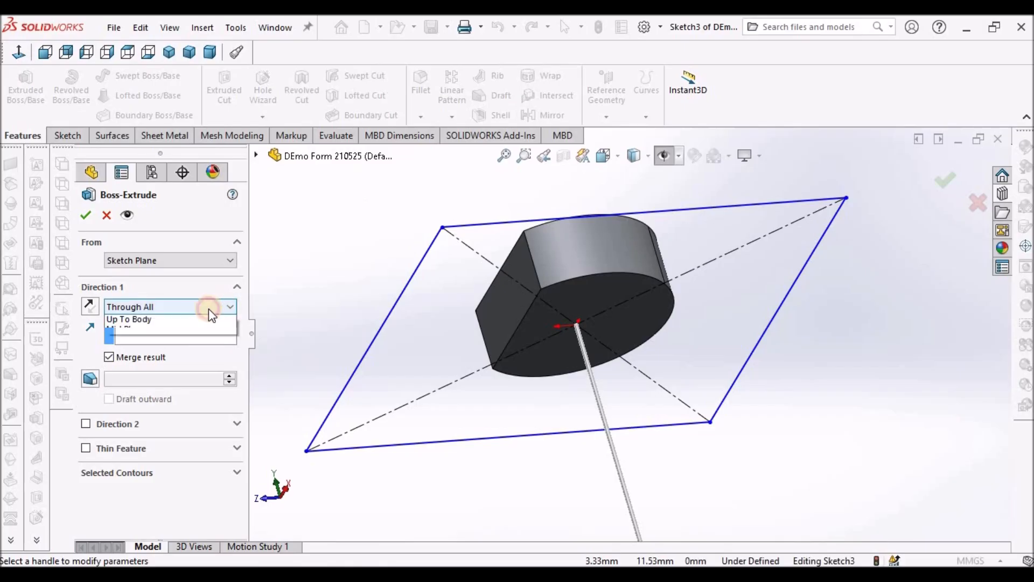
click(185, 318)
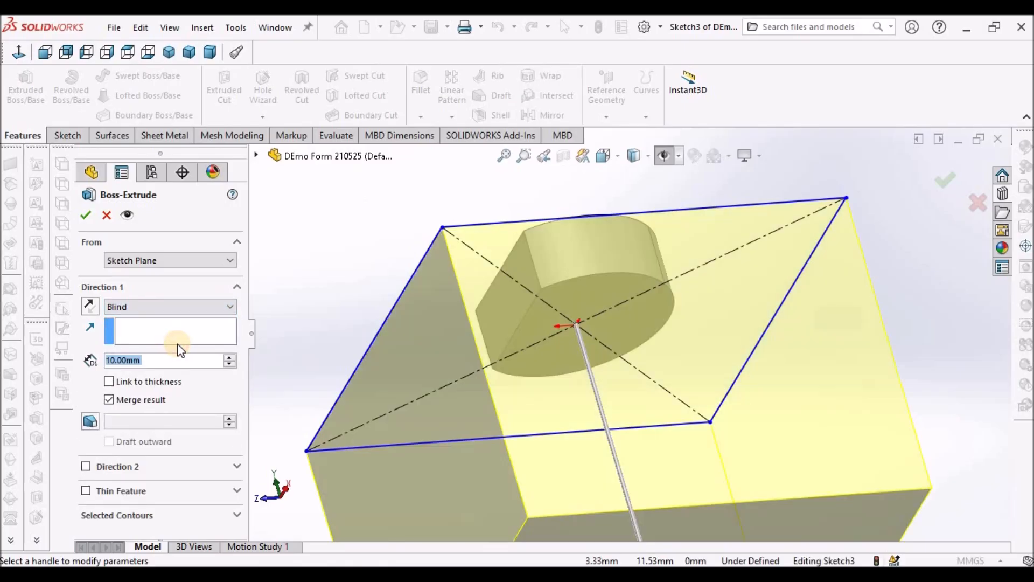
middle_drag(550, 388, 565, 414)
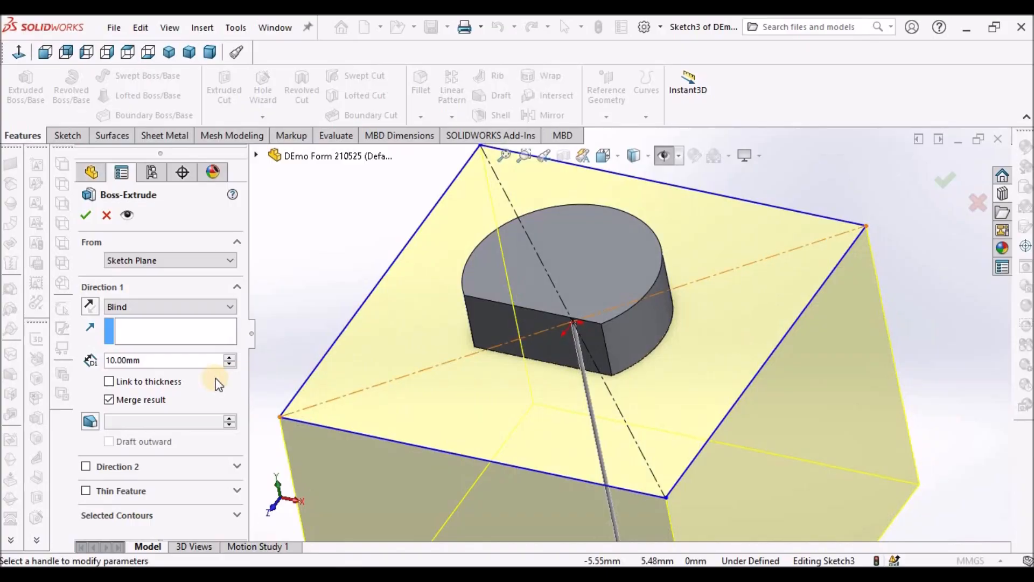
text(2)
key(Return)
click(86, 215)
click(803, 337)
middle_drag(803, 337, 612, 395)
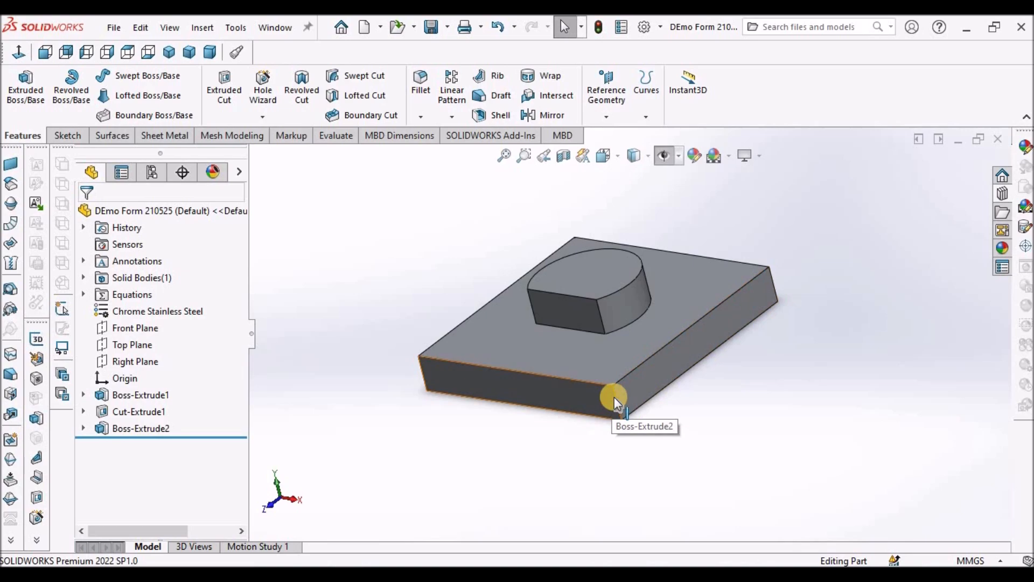
Step: Check the length of the base plate's vertical corner edge
click(616, 394)
scroll(737, 414, down, 3)
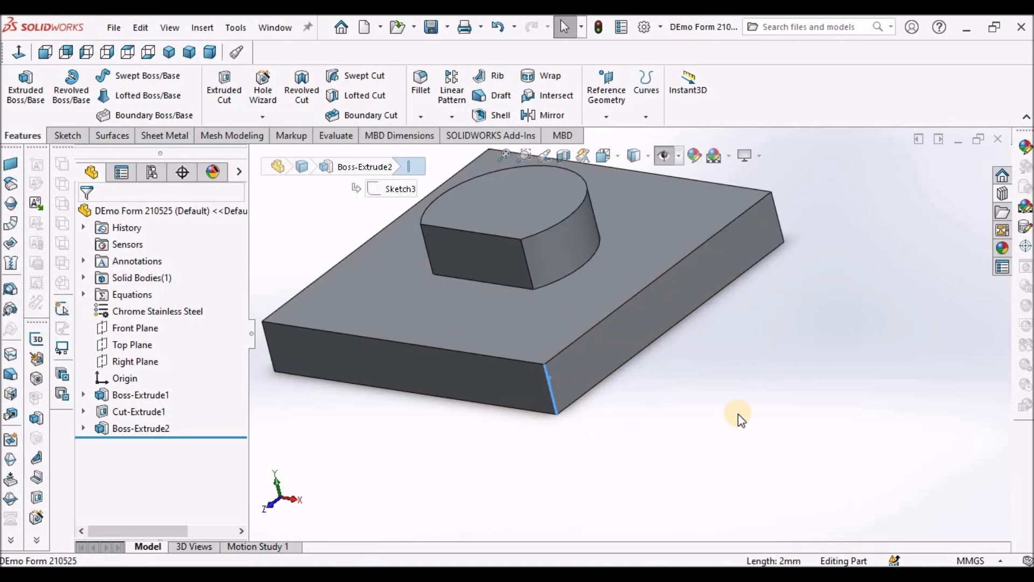
click(738, 408)
scroll(660, 345, up, 2)
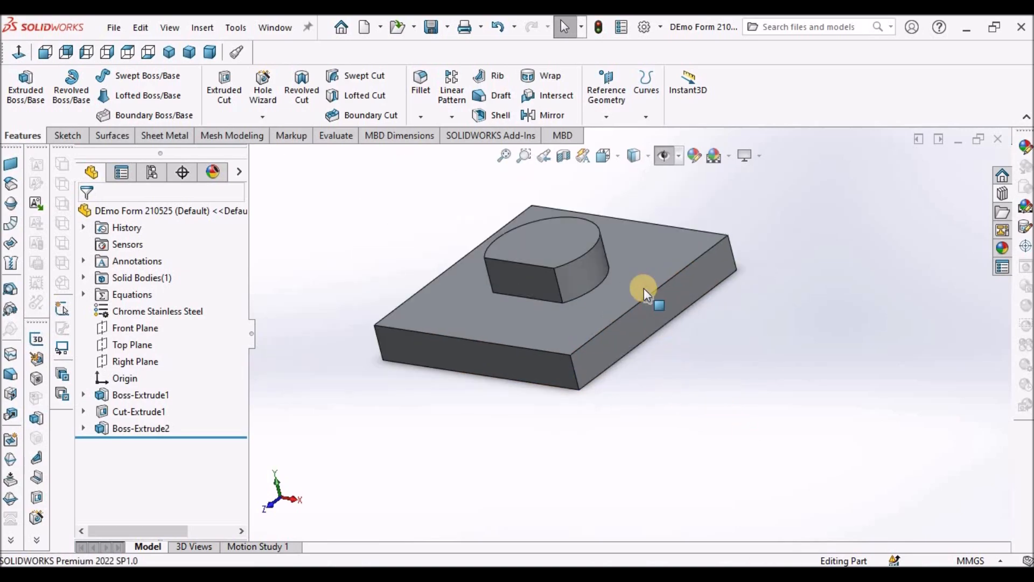
Step: Add a 1 mm symmetric fillet to the curved edge where the disc meets the base plate
middle_drag(644, 297, 646, 355)
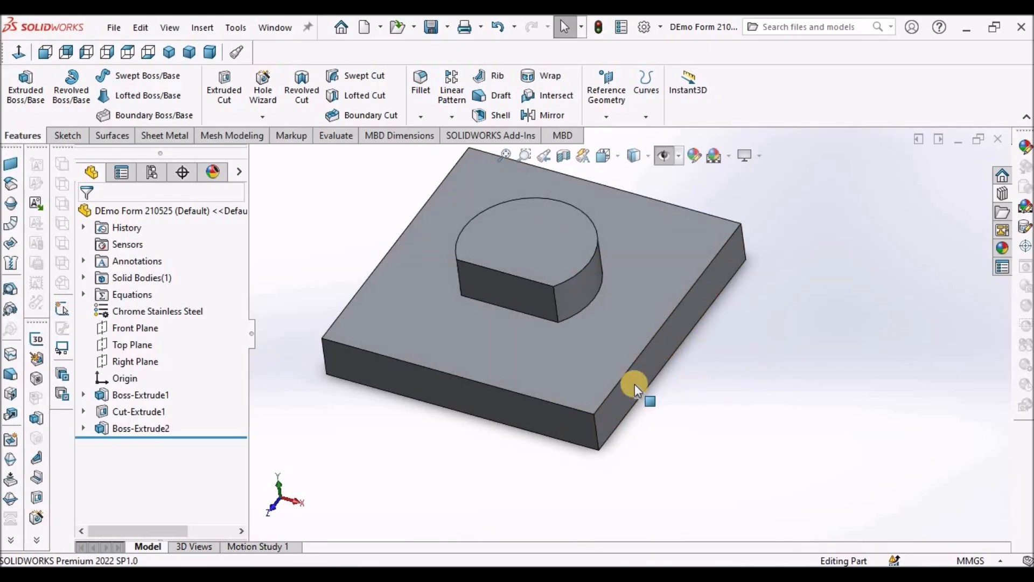
click(426, 93)
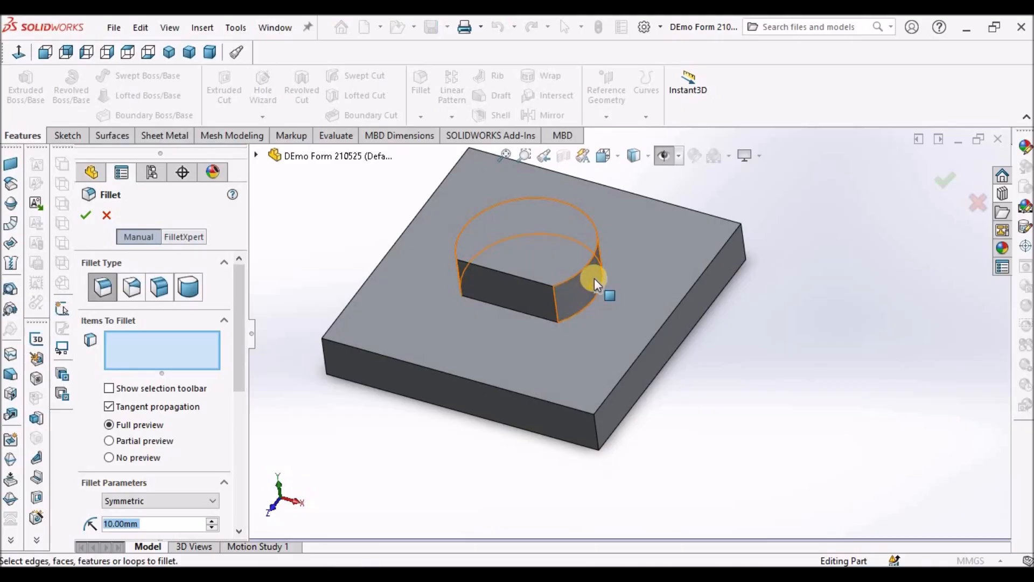
scroll(600, 305, down, 1)
scroll(600, 305, down, 1)
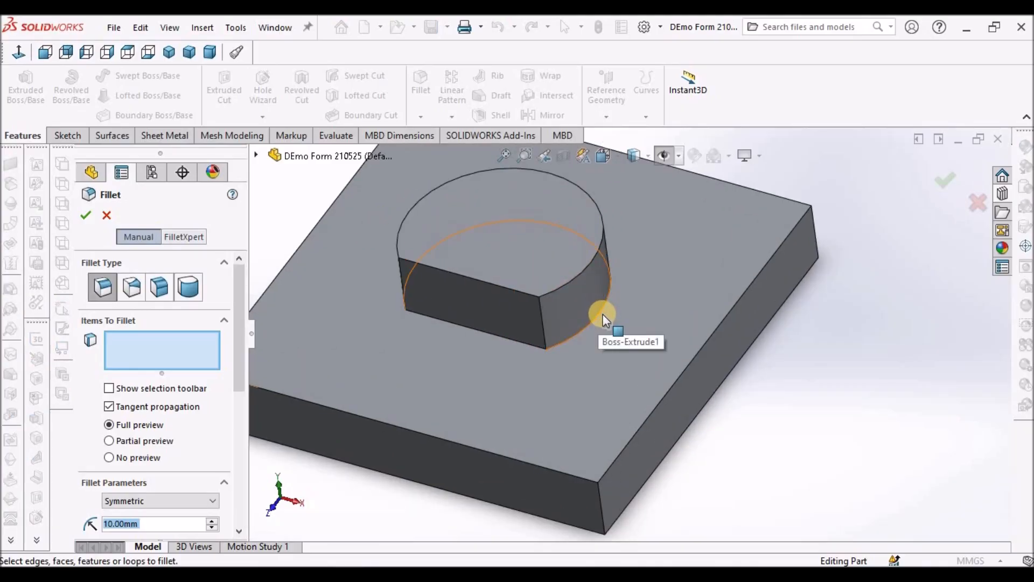
click(599, 312)
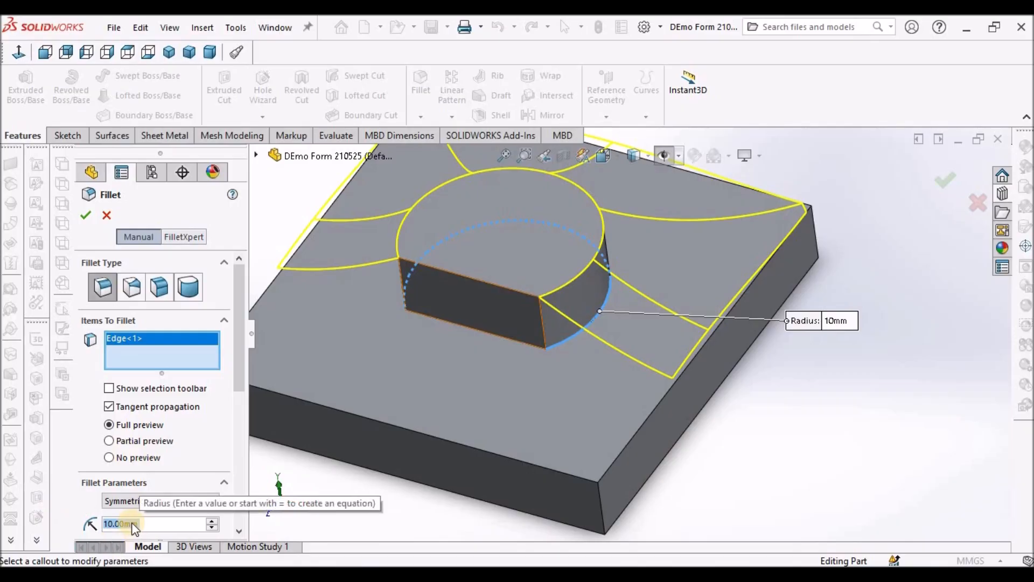
text(1)
key(Return)
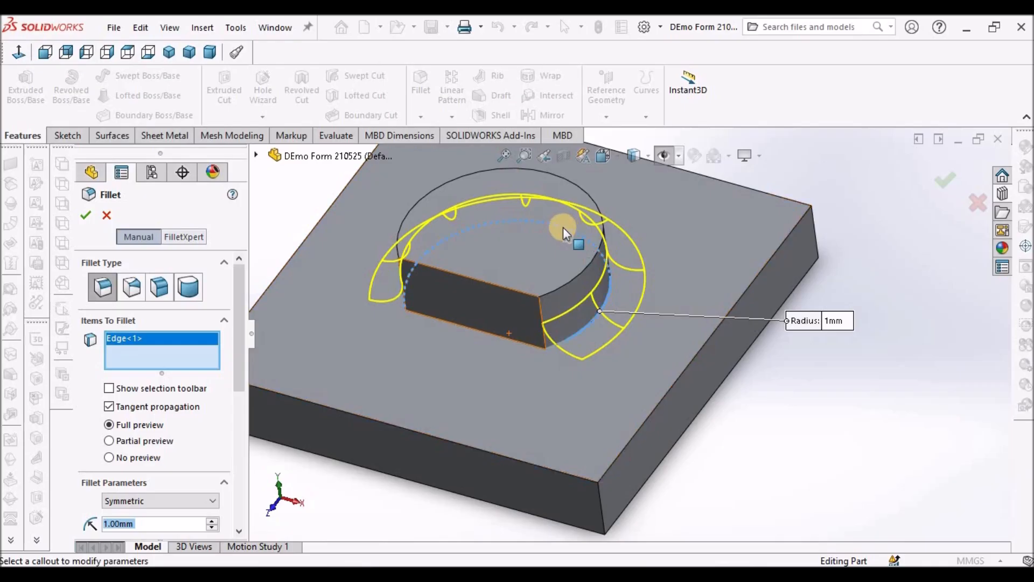
middle_drag(556, 224, 572, 337)
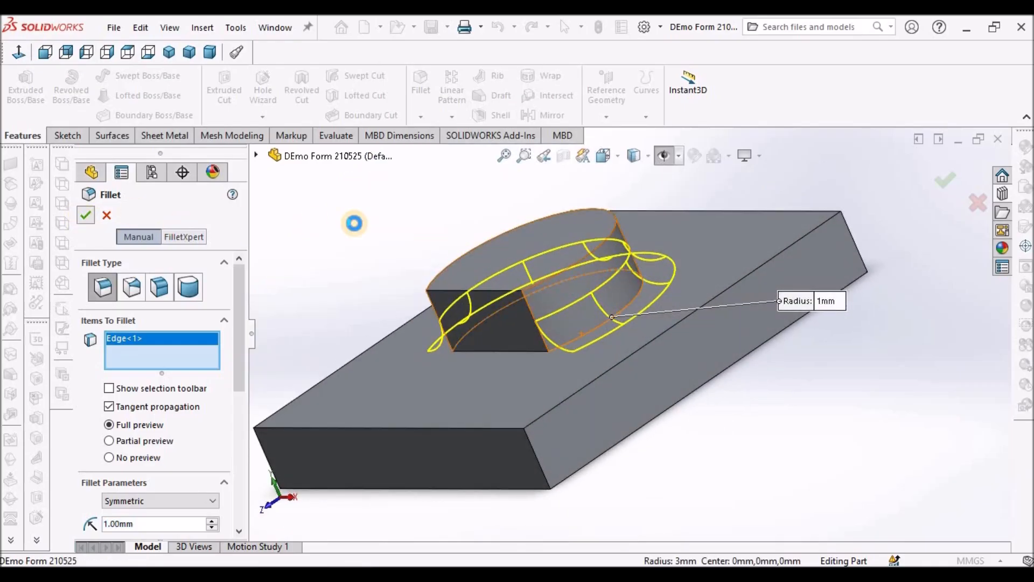
key(Return)
Step: Examine the fillet around the disc's base from several angles and compare it with the form tool notes in Desc 2.pdf
middle_drag(513, 229, 745, 277)
click(593, 361)
key(Escape)
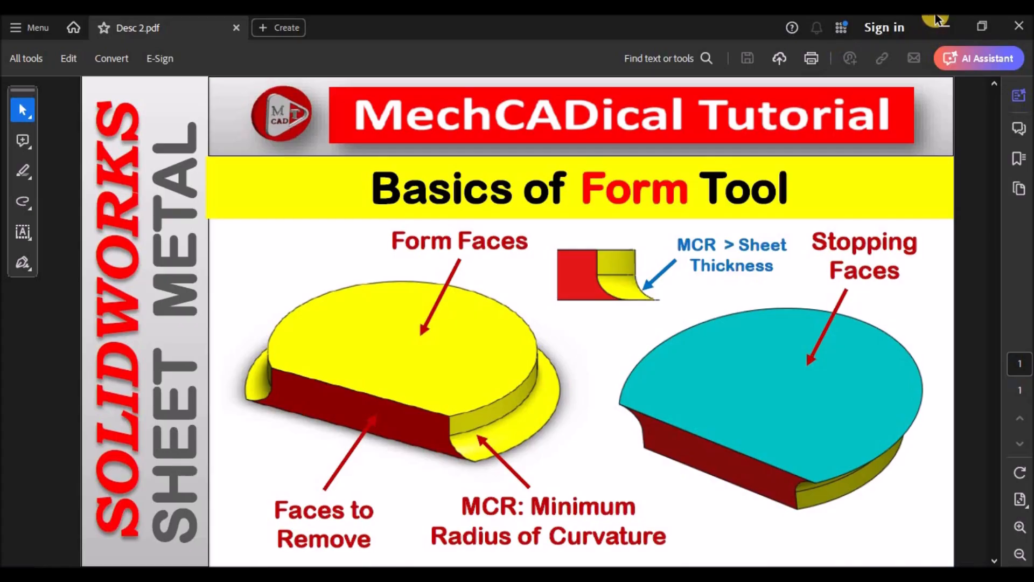
click(946, 28)
middle_drag(668, 253, 607, 307)
scroll(601, 330, down, 1)
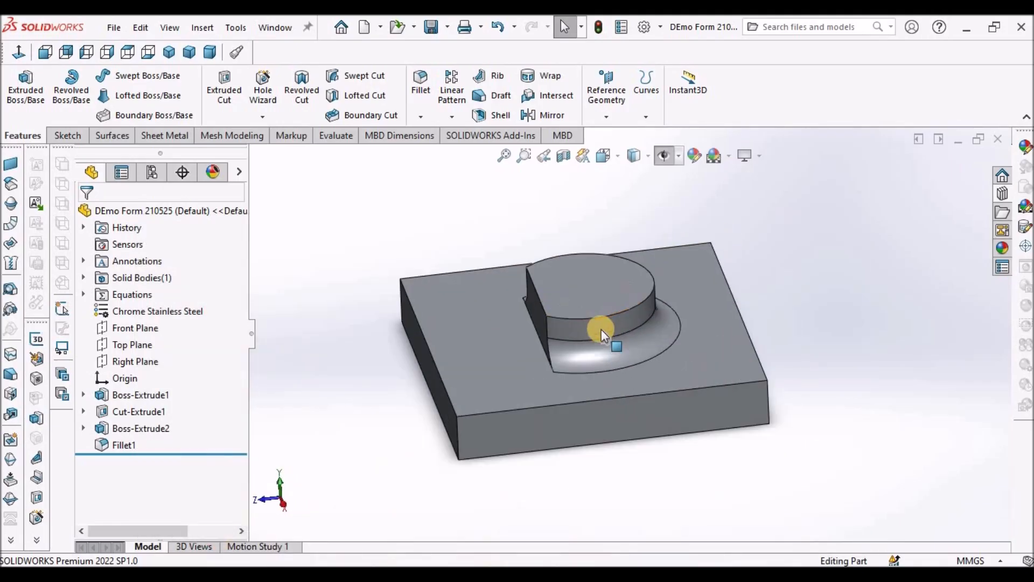
click(593, 360)
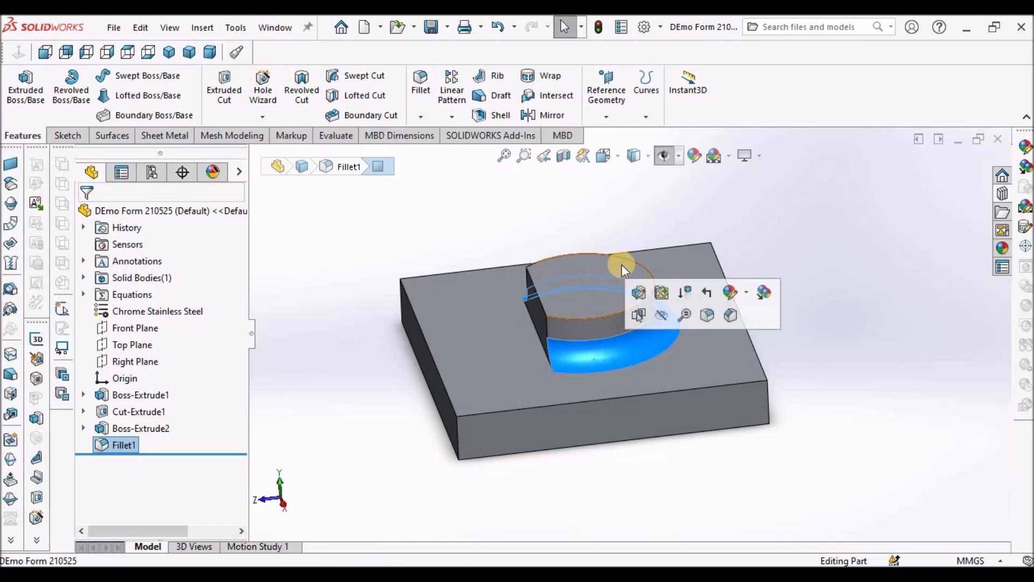
click(623, 416)
middle_drag(628, 362, 678, 379)
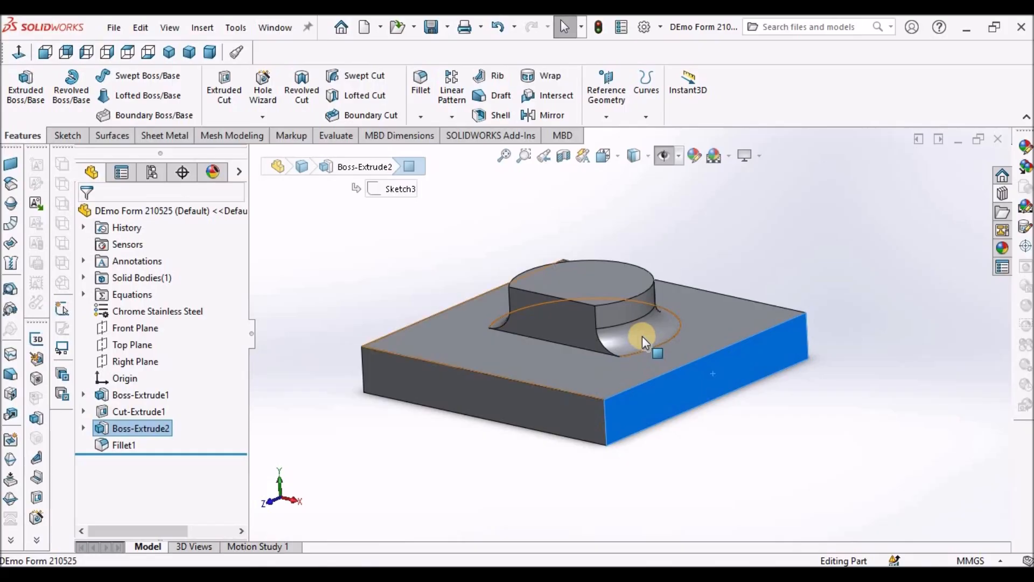
scroll(642, 335, down, 3)
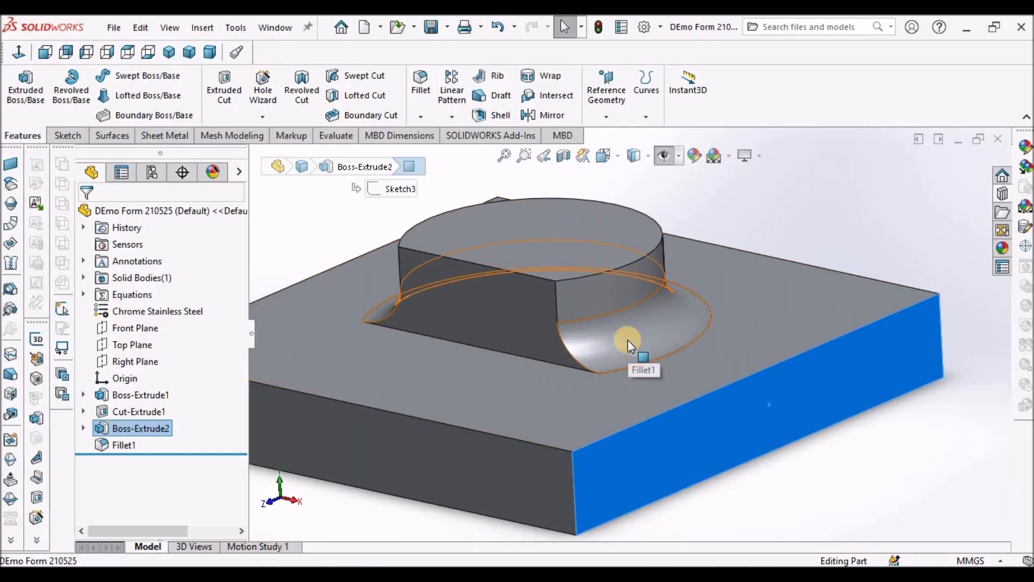
scroll(816, 456, up, 3)
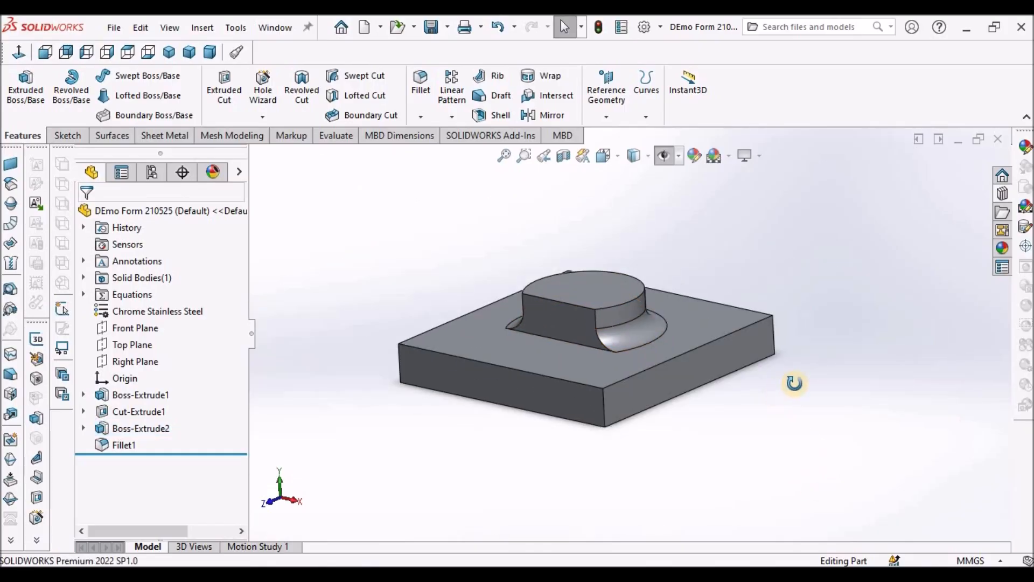
scroll(754, 377, up, 1)
key(Down)
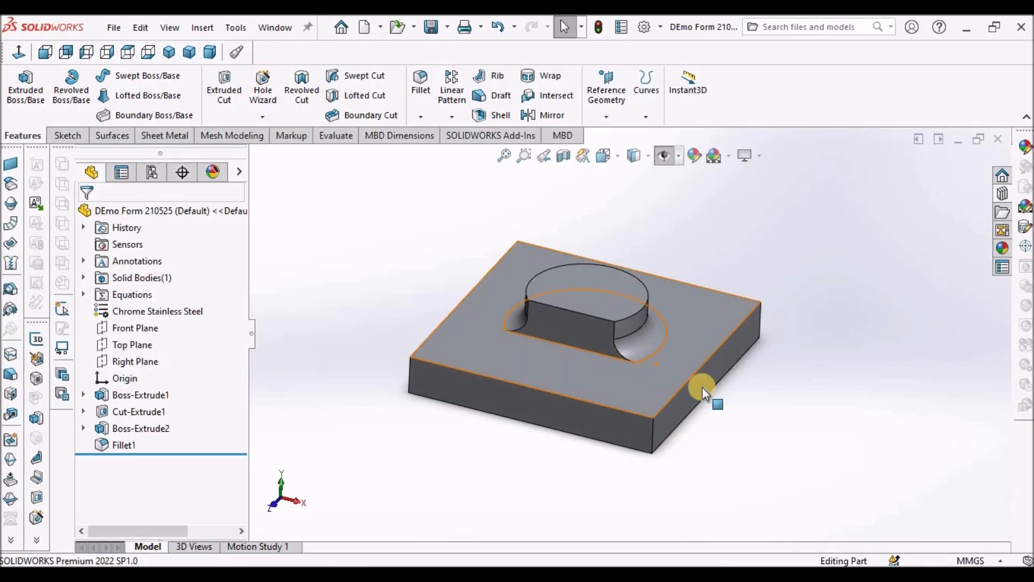
Step: Start a sketch on the base plate's side face parallel to the disc's flat and convert that face's outline into sketch entities
click(577, 418)
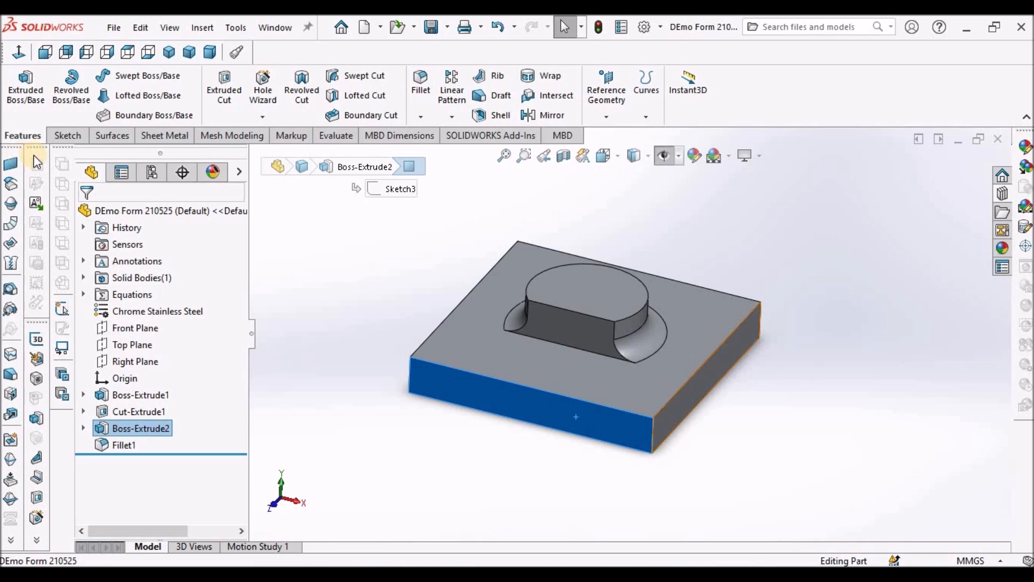
click(66, 135)
click(19, 82)
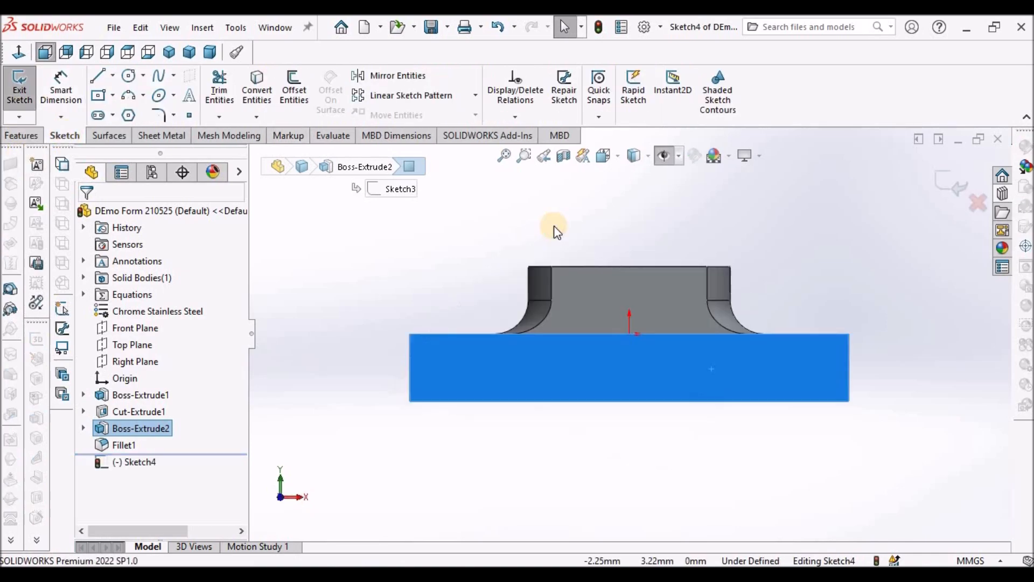
click(272, 90)
middle_drag(797, 262, 784, 326)
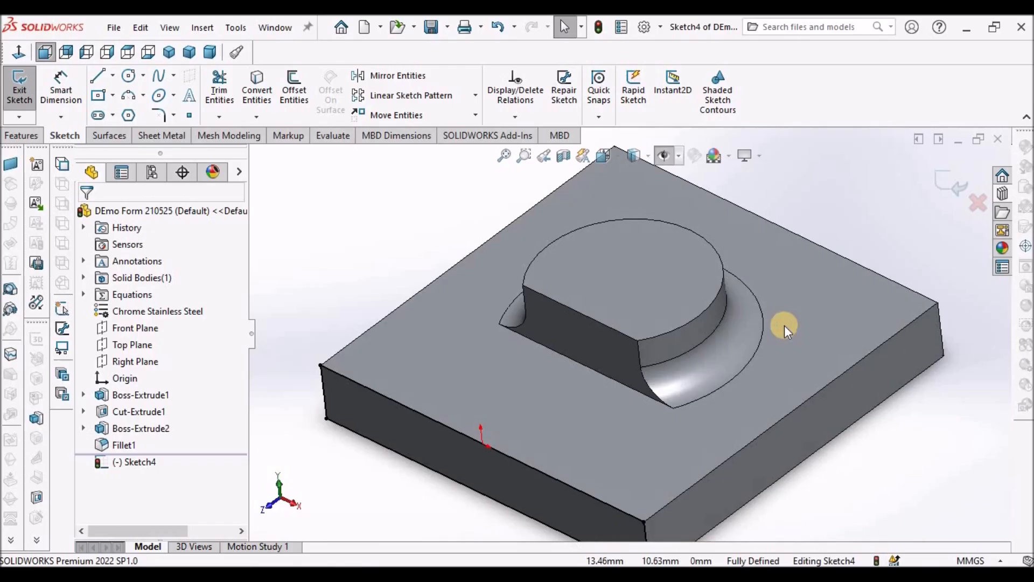
Step: Cut away the base plate with an Extruded Cut of the converted outline set to Through All
click(20, 135)
click(219, 91)
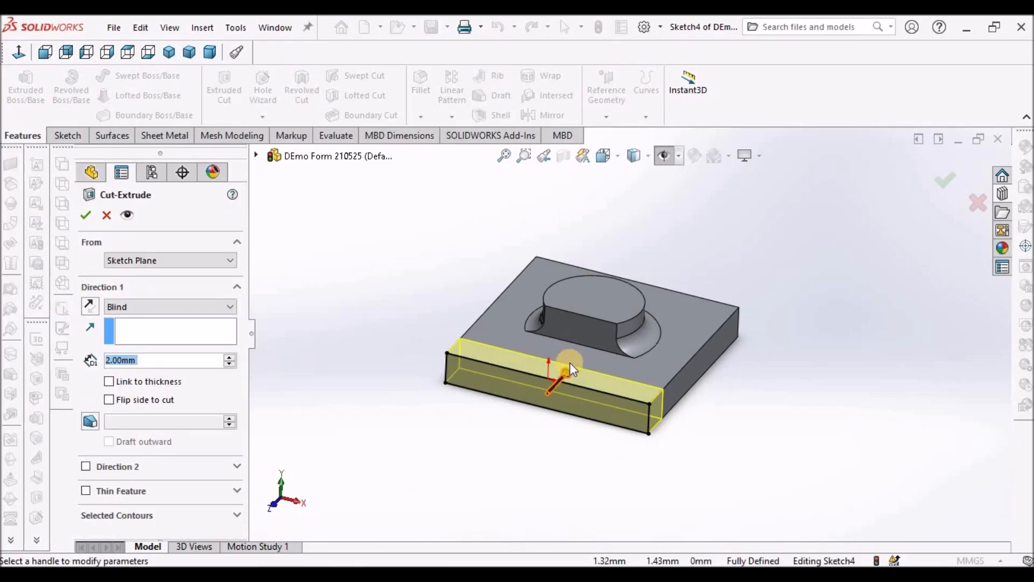
click(225, 304)
click(195, 329)
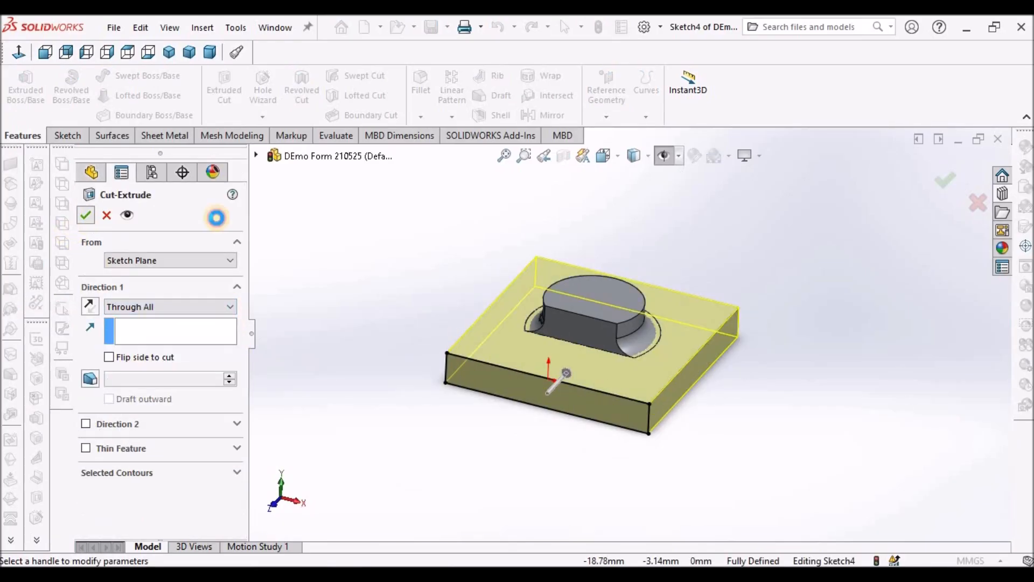
click(85, 215)
middle_drag(485, 245, 610, 254)
scroll(653, 338, down, 3)
scroll(625, 315, down, 1)
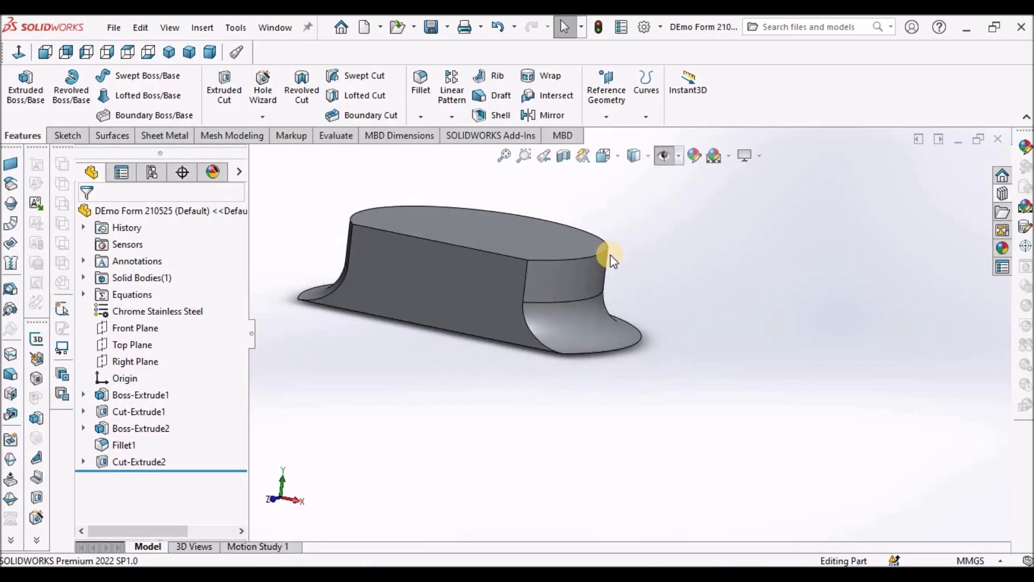
scroll(610, 255, up, 3)
click(172, 136)
click(440, 76)
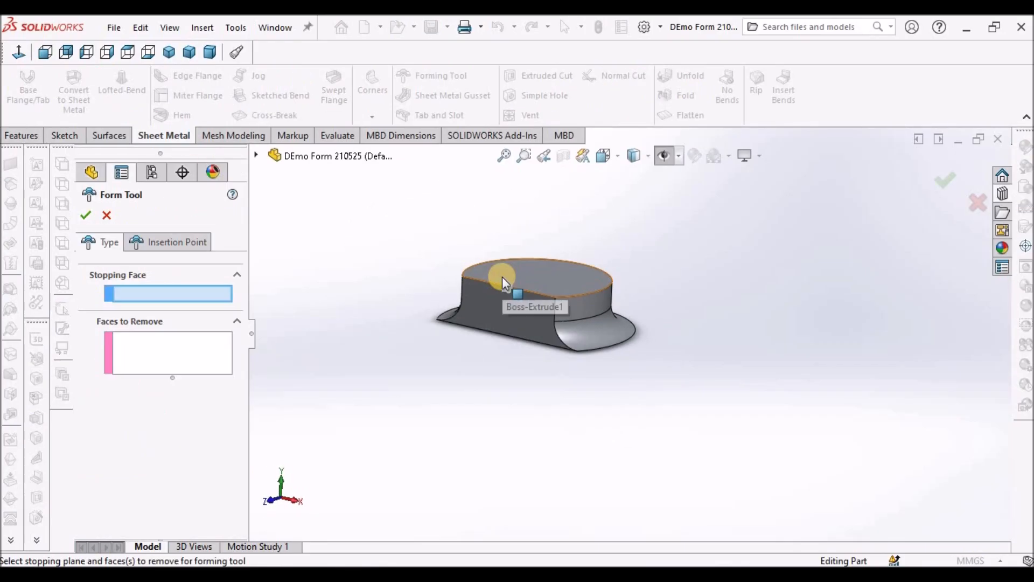
click(107, 215)
Step: Review the tool's filleted base against the MCR > Sheet Thickness note in Desc 2.pdf
middle_drag(573, 277, 641, 322)
middle_drag(609, 360, 588, 369)
click(572, 372)
click(688, 409)
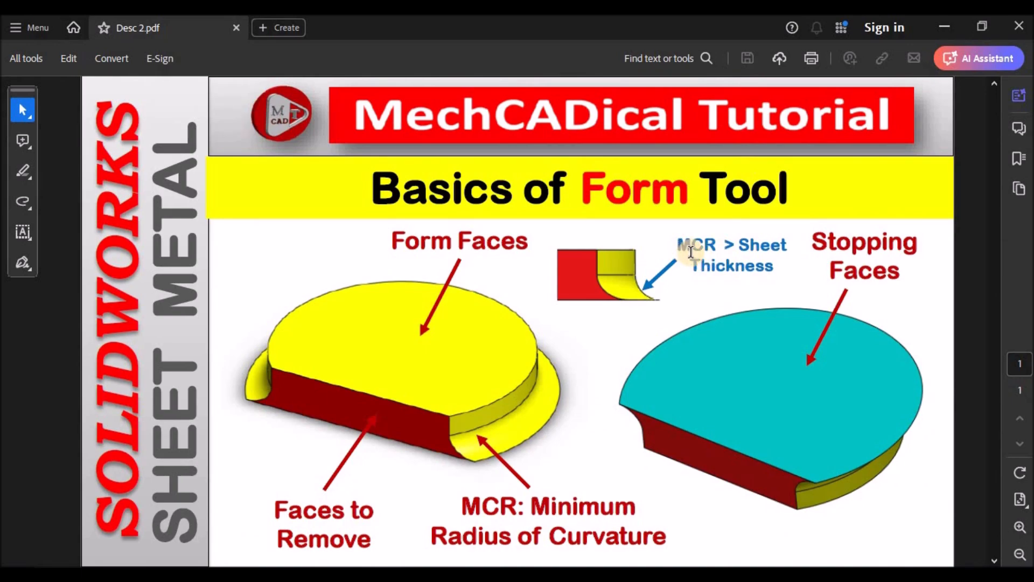
drag(683, 244, 776, 266)
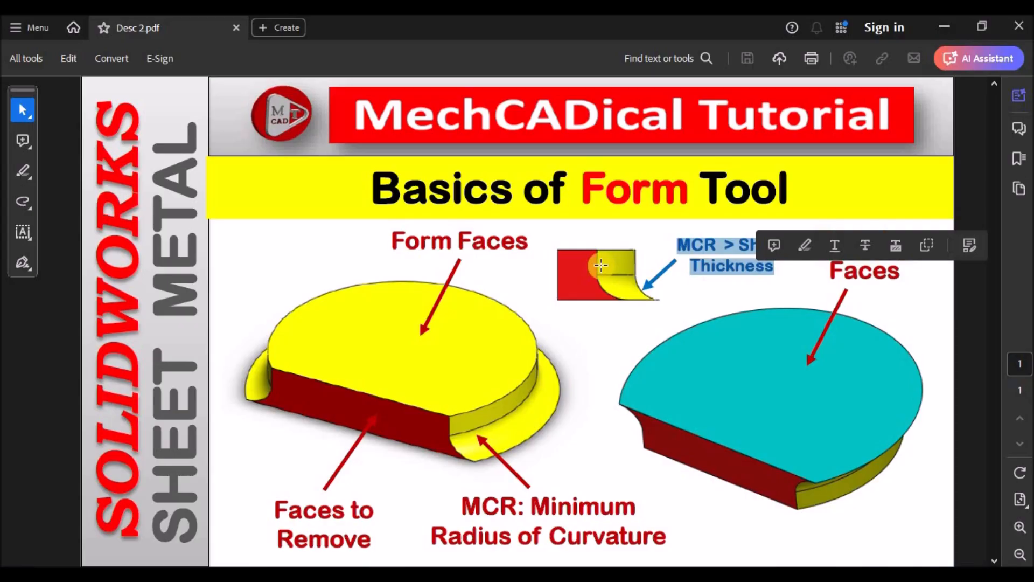
click(947, 27)
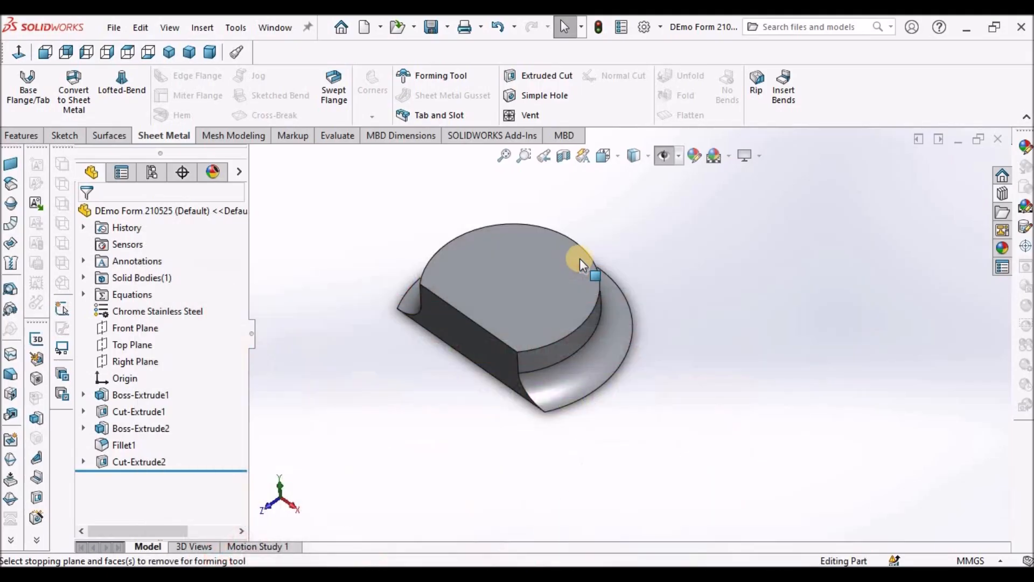
Step: Run a Check of all solids for invalid faces, invalid edges and minimum radius of curvature, excluding surfaces and open surfaces, and read the result
click(346, 142)
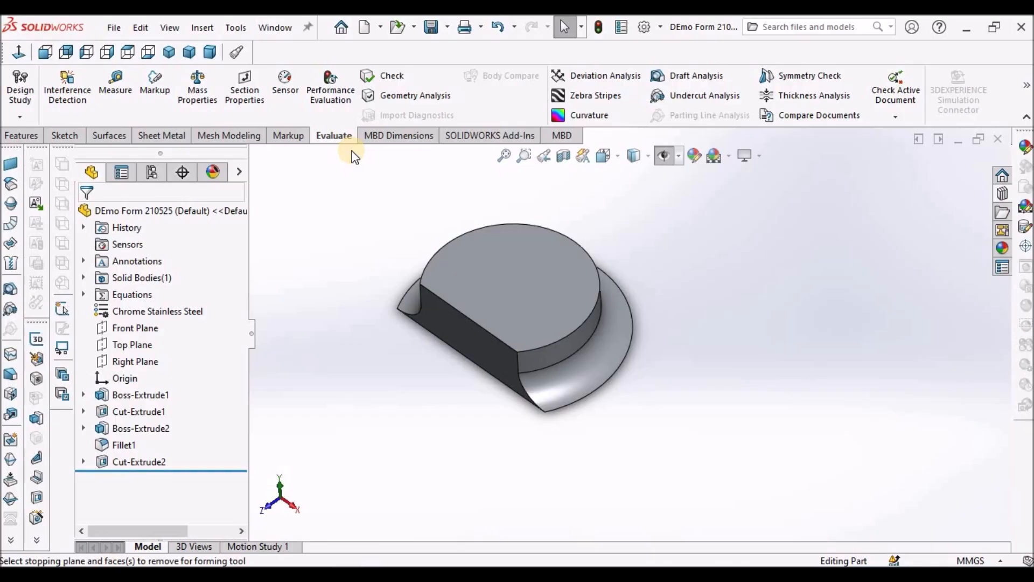
click(383, 76)
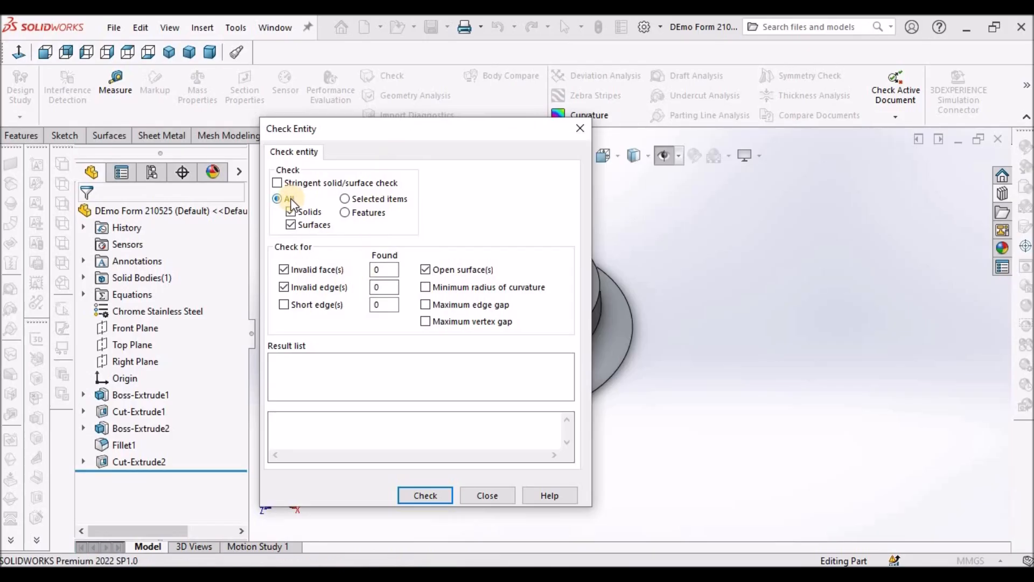
click(291, 224)
click(425, 270)
click(425, 287)
click(425, 494)
click(288, 431)
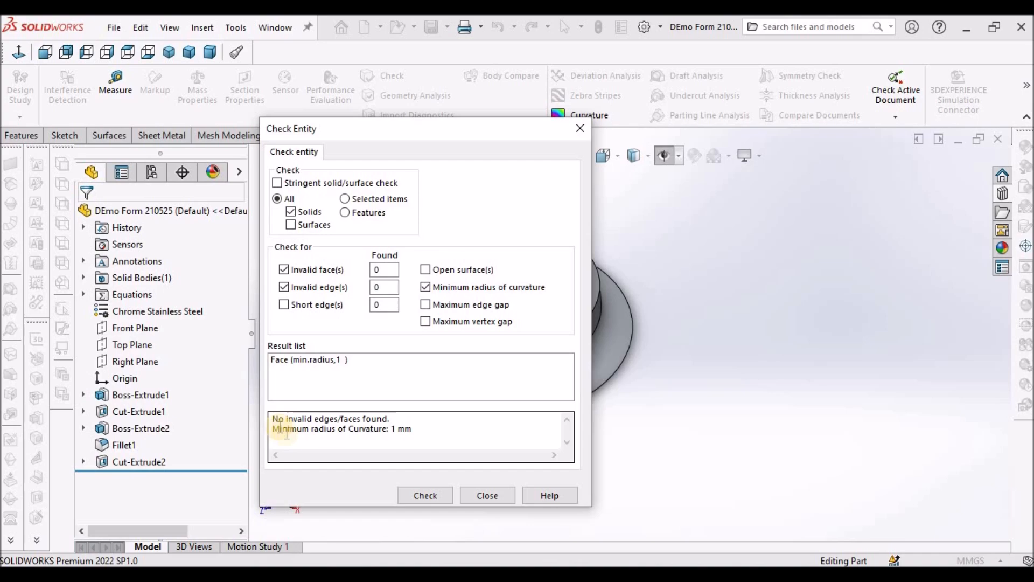
click(291, 433)
drag(291, 433, 422, 429)
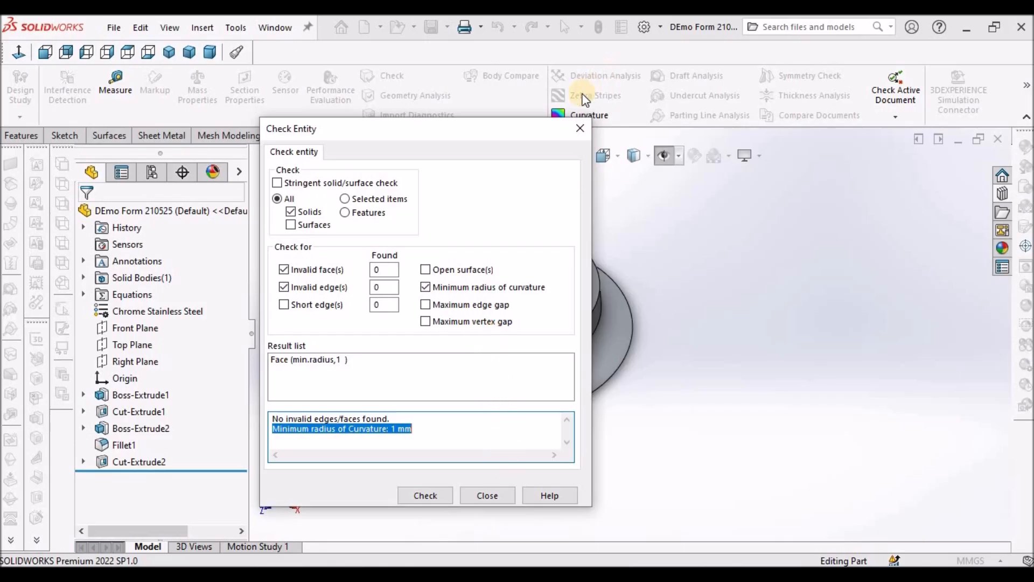
click(575, 132)
middle_drag(802, 334, 806, 249)
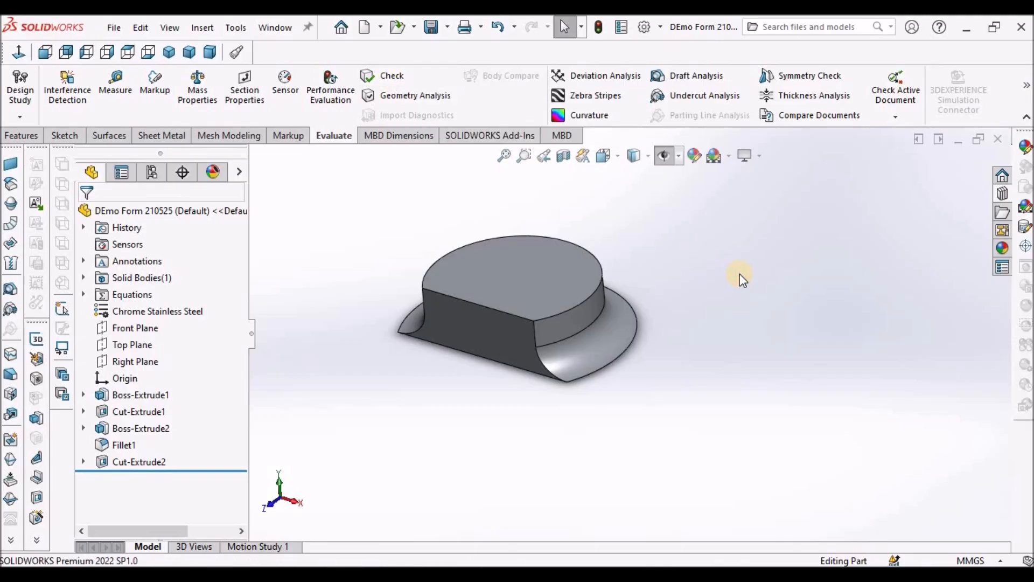
Step: Create a Forming Tool feature with the underside as the stopping face and the flat side face as the face to remove
click(163, 136)
click(444, 74)
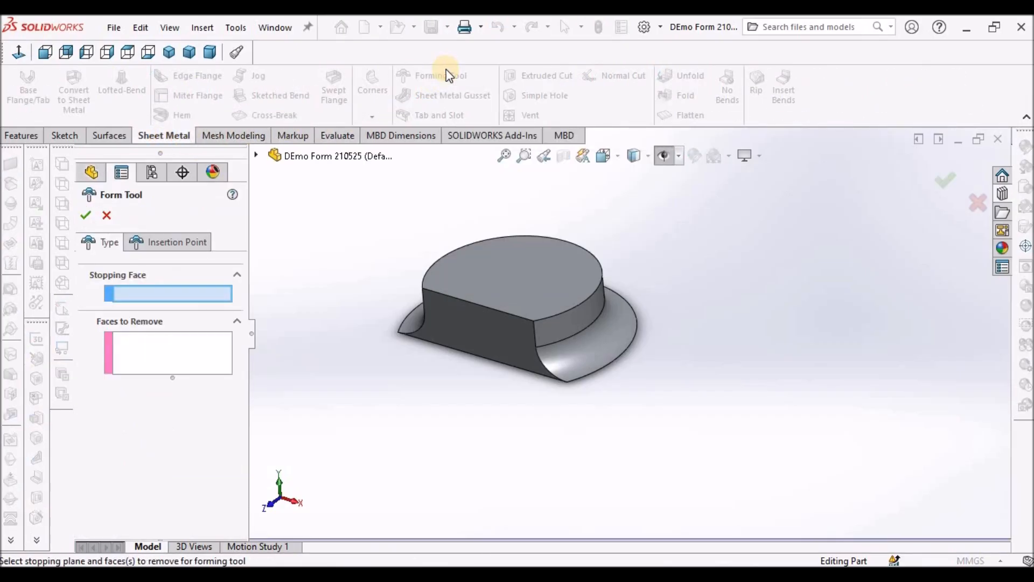
middle_drag(645, 312, 589, 318)
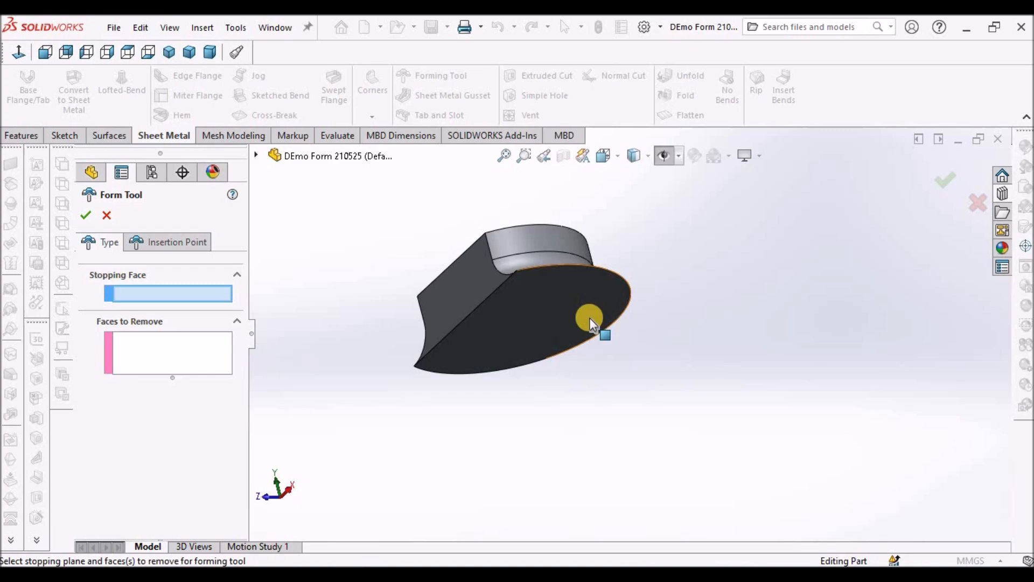
click(589, 318)
middle_drag(608, 284, 620, 412)
click(179, 342)
click(424, 330)
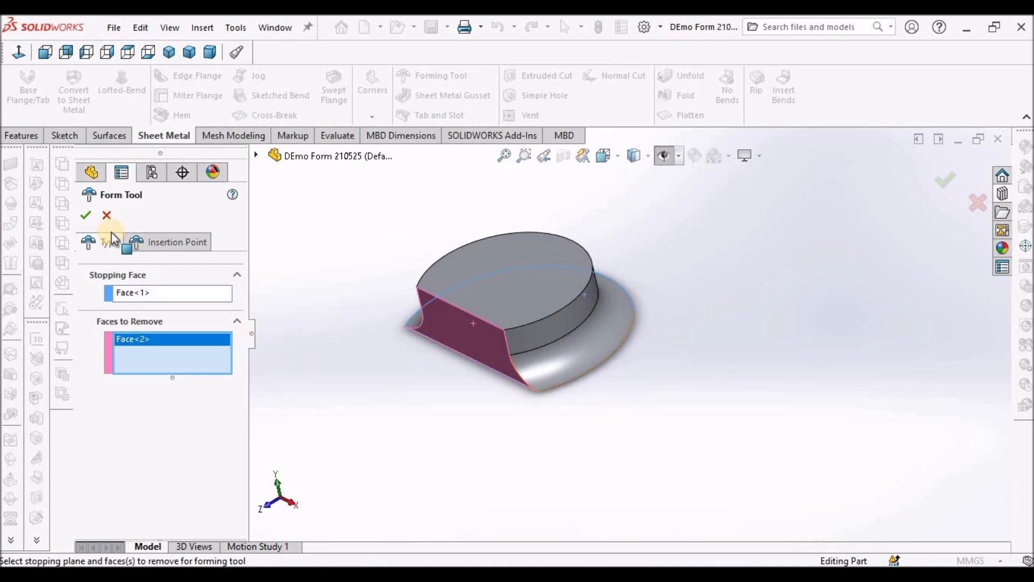
click(85, 215)
middle_drag(722, 231, 723, 291)
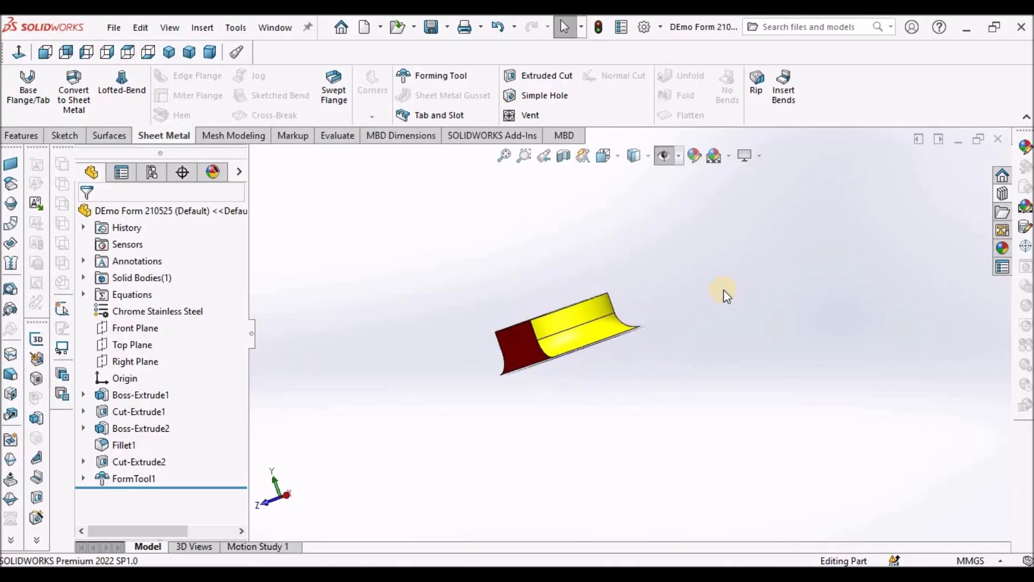
Step: Save the forming tool under the name DEmo Form 210525A as a SOLIDWORKS Part in the EXAMPLES folder and close it
click(112, 28)
click(211, 215)
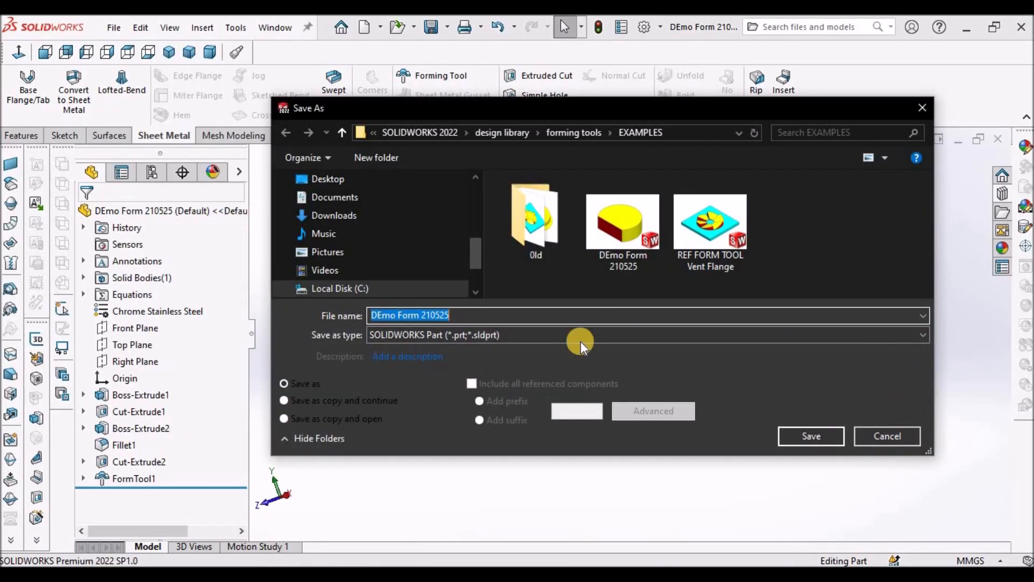
click(917, 337)
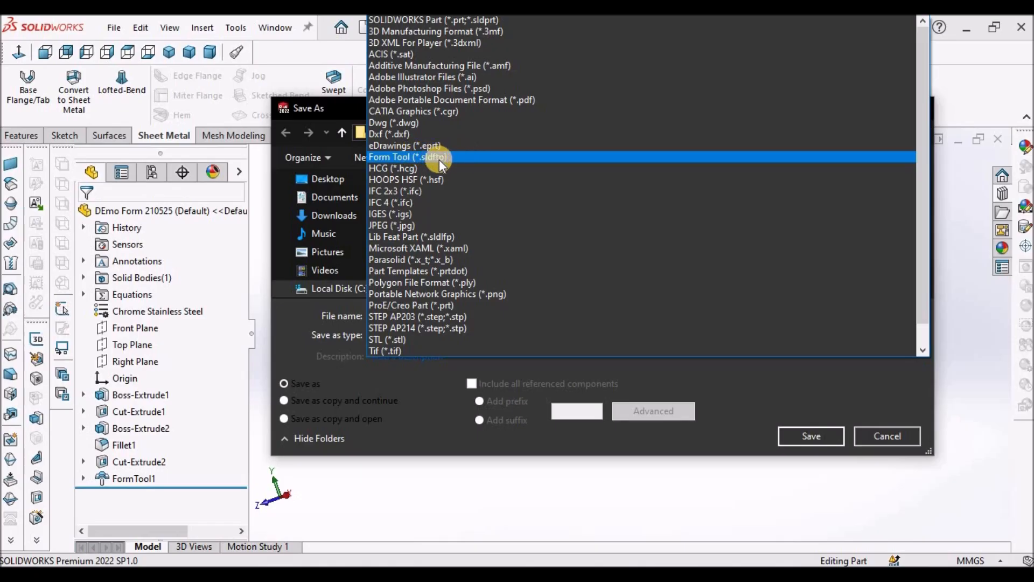
click(892, 438)
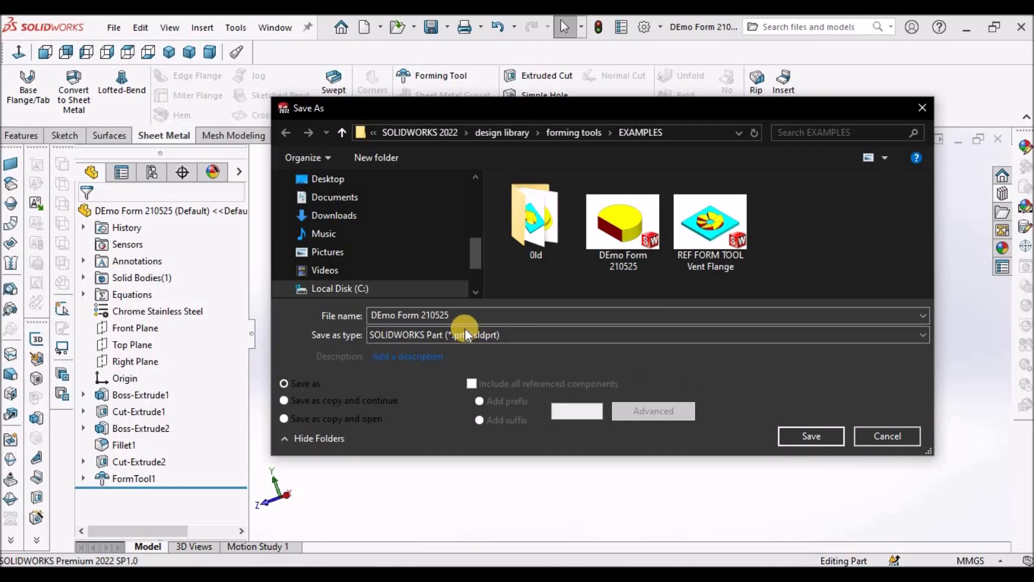
click(465, 315)
click(467, 314)
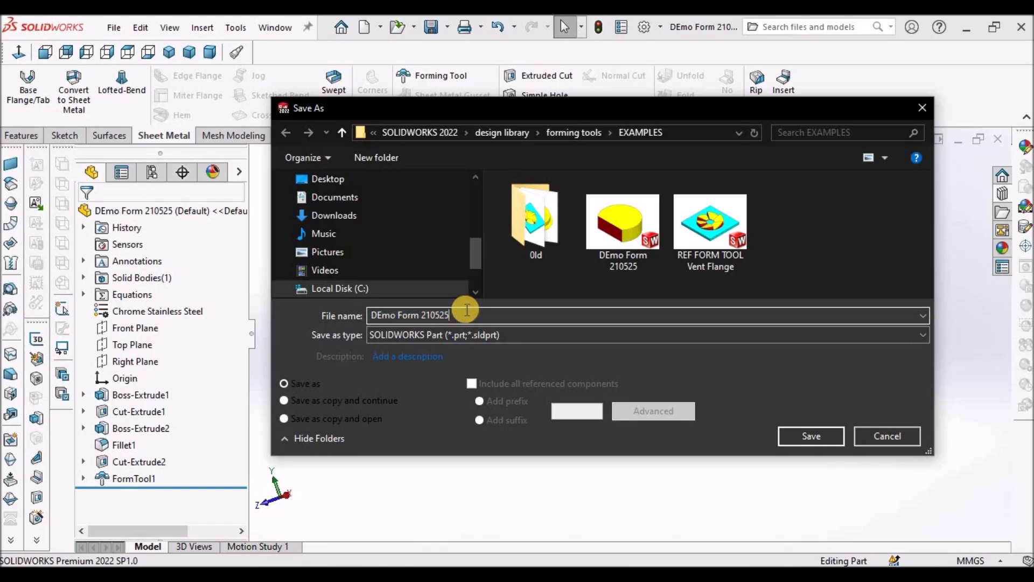
text(A)
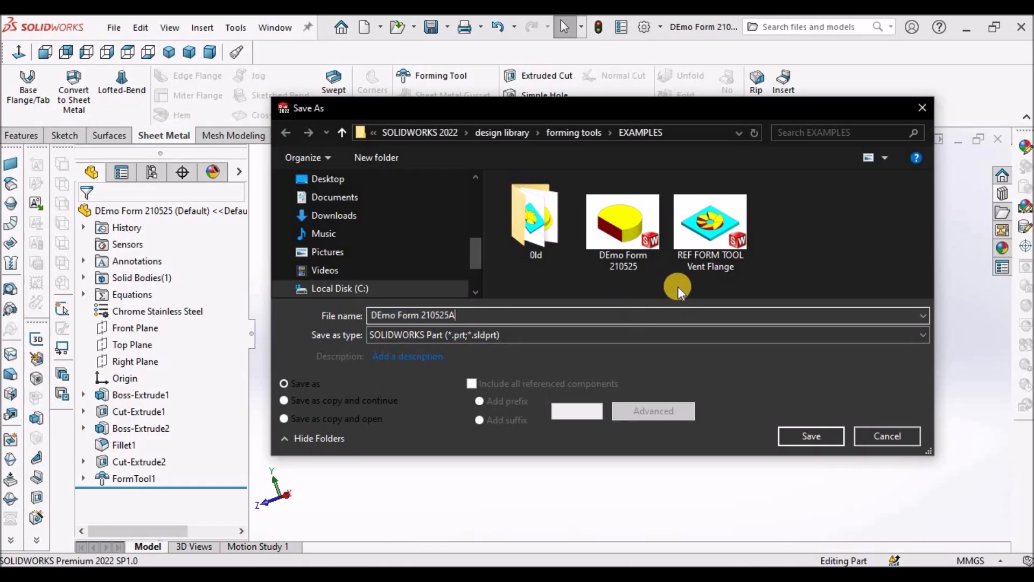
click(806, 438)
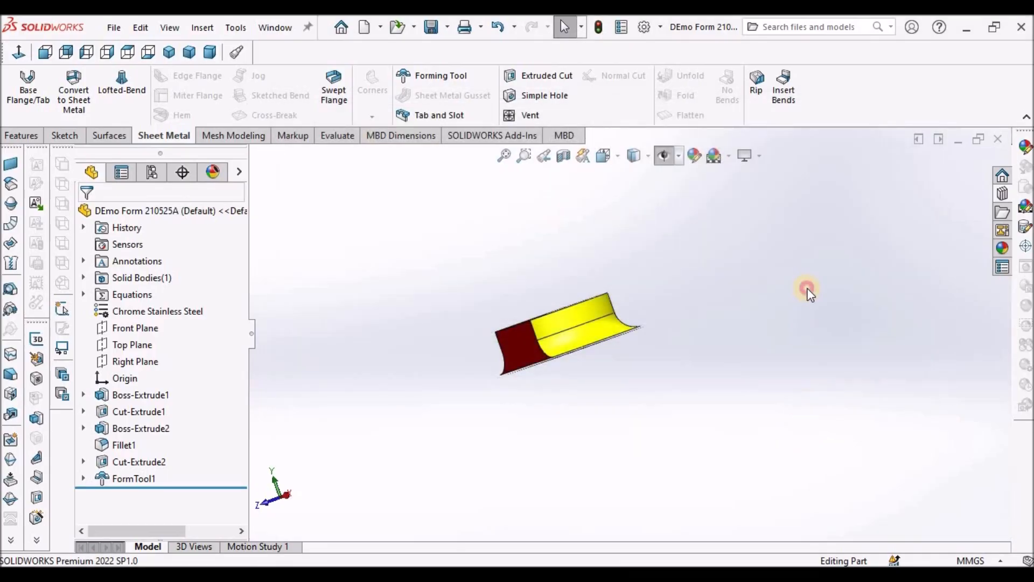
click(210, 52)
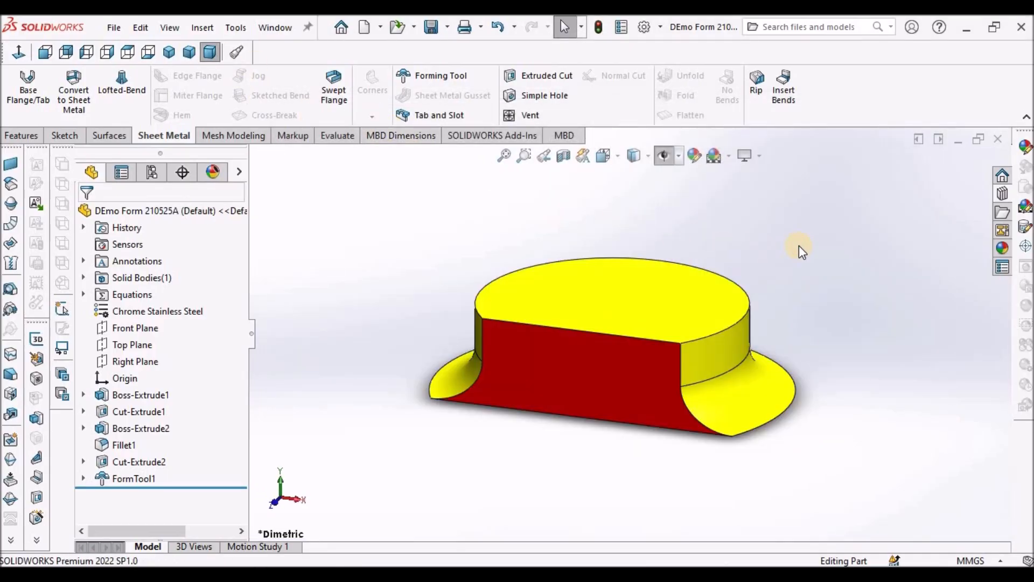
click(995, 140)
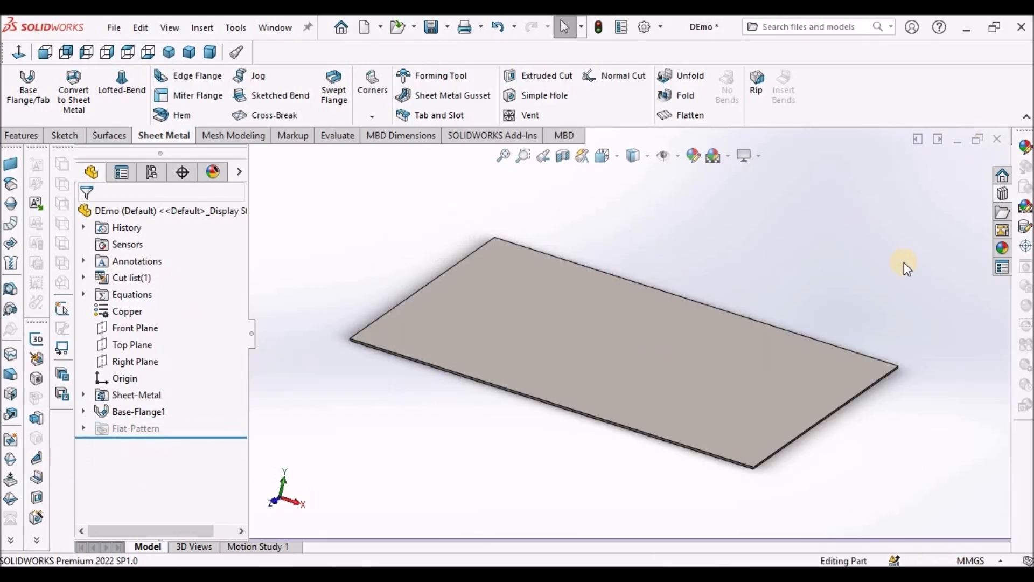
Step: Place the filleted forming tool from the Design Library on the sheet metal plate's top face and flip it to form upward
key(ctrl+7)
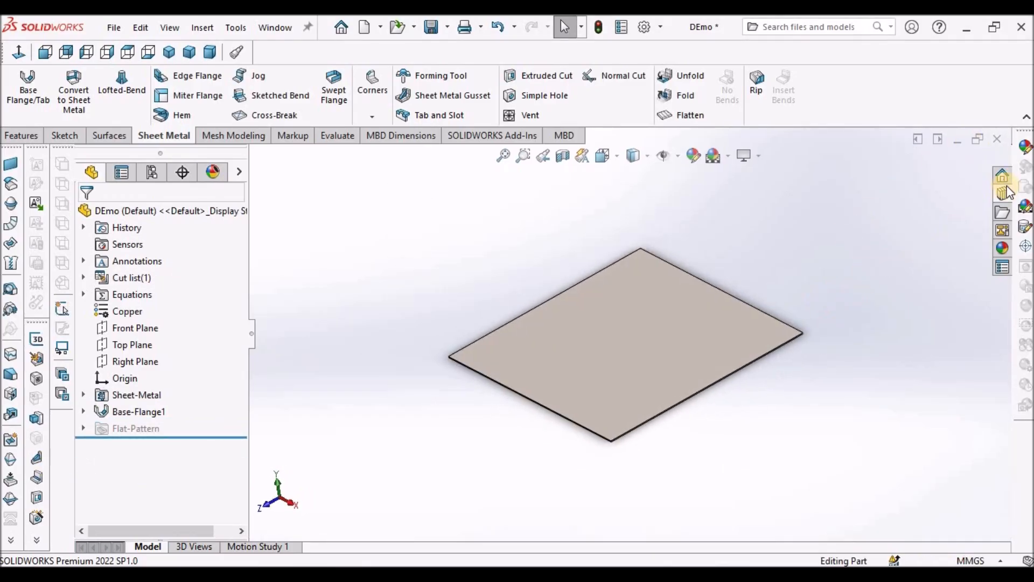
click(1004, 193)
drag(785, 336, 615, 322)
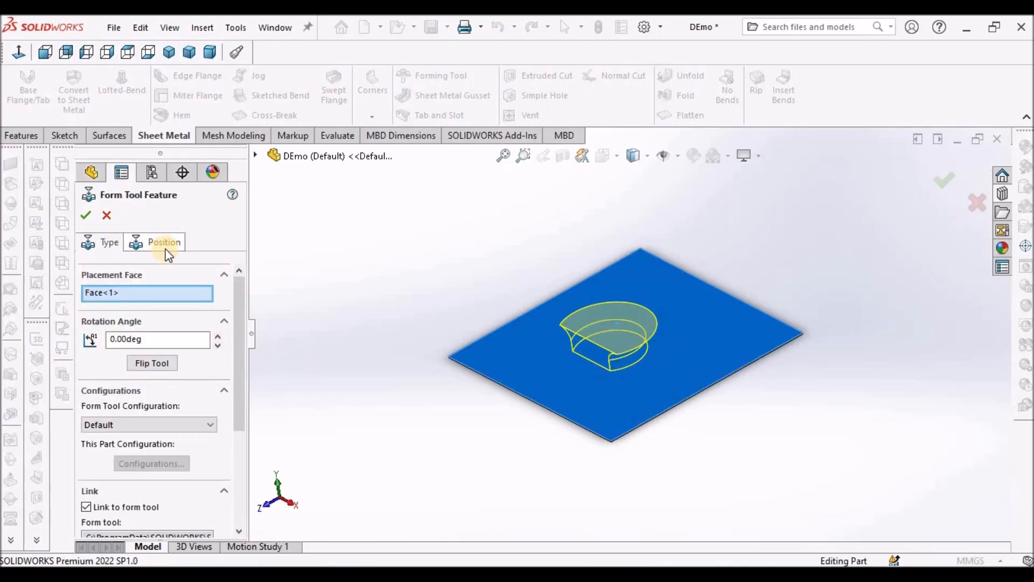
middle_drag(674, 305, 679, 262)
middle_drag(716, 332, 673, 302)
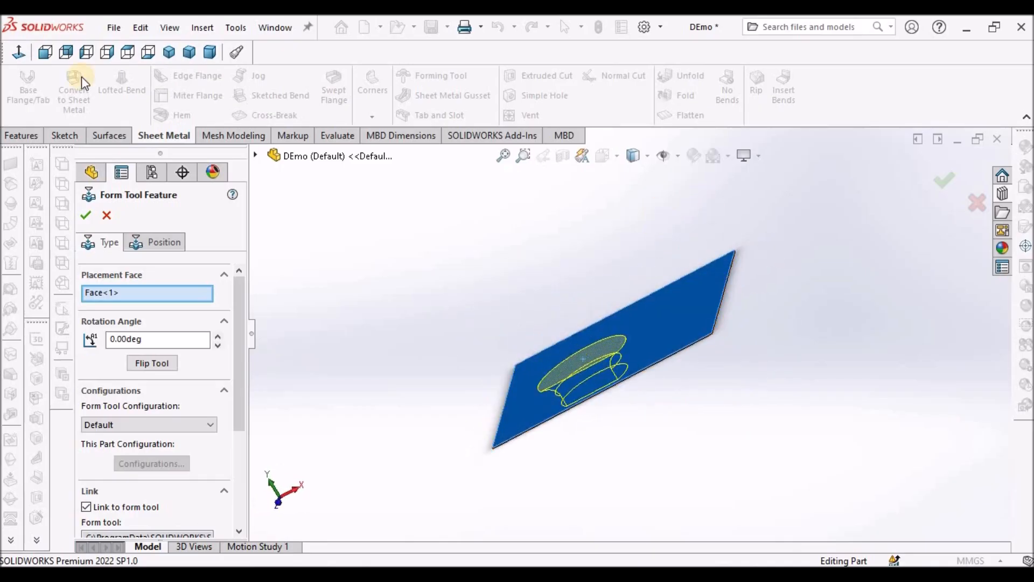
click(42, 52)
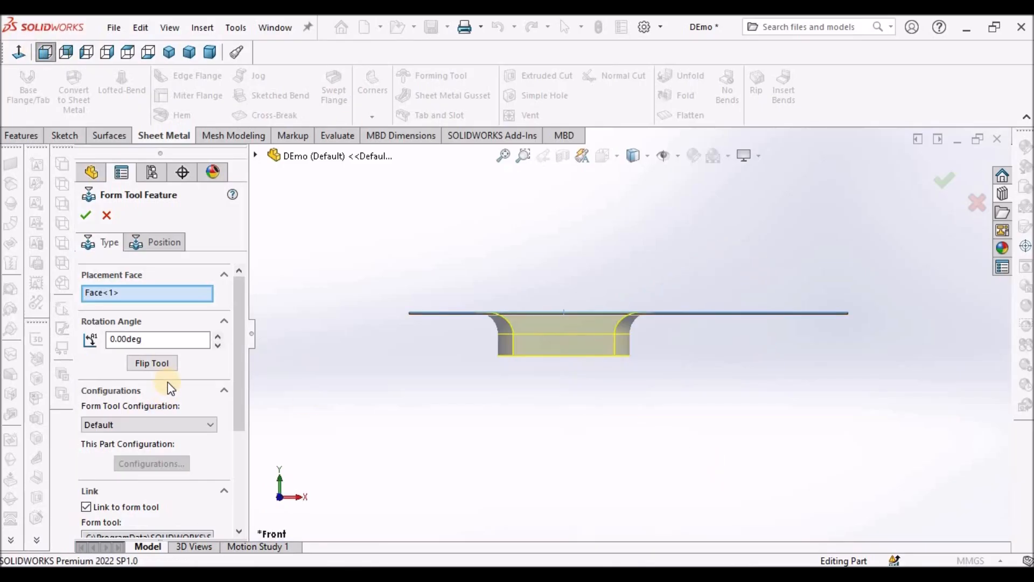
click(158, 371)
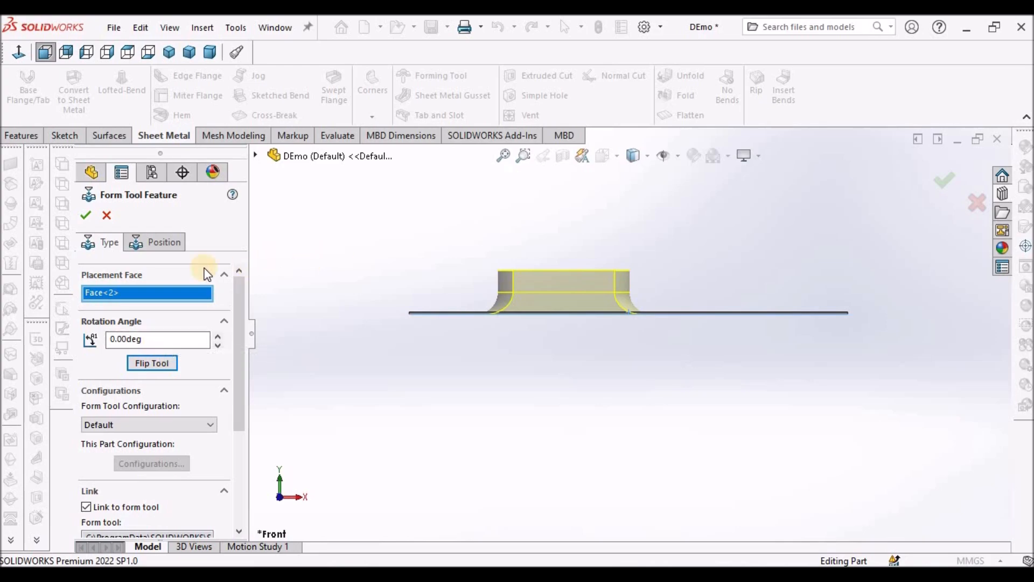
Step: Try form tool rotation angles of 120, 60, 270 and 220 degrees in top view and reset the angle to 0 degrees
key(ctrl+5)
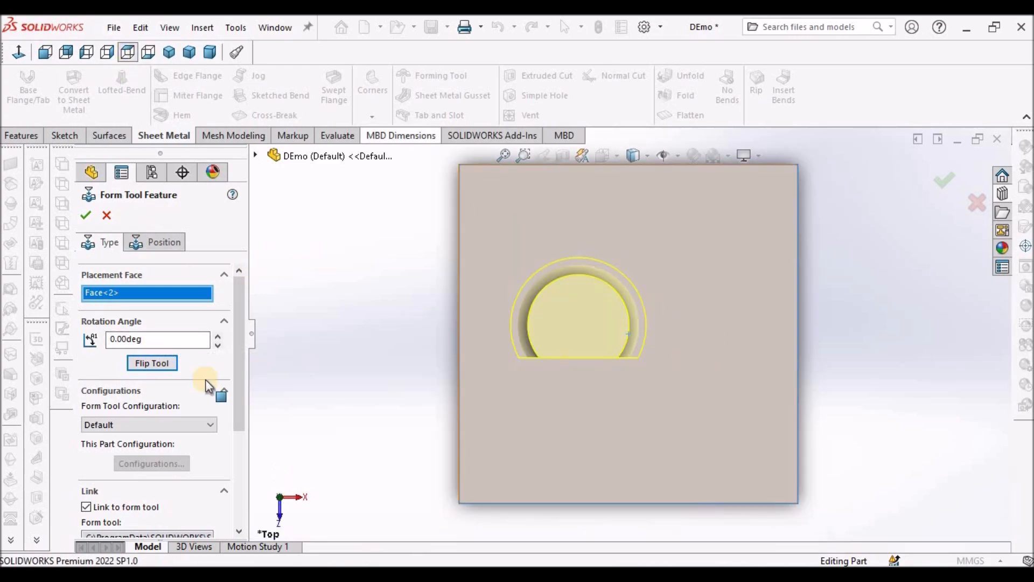
double_click(168, 338)
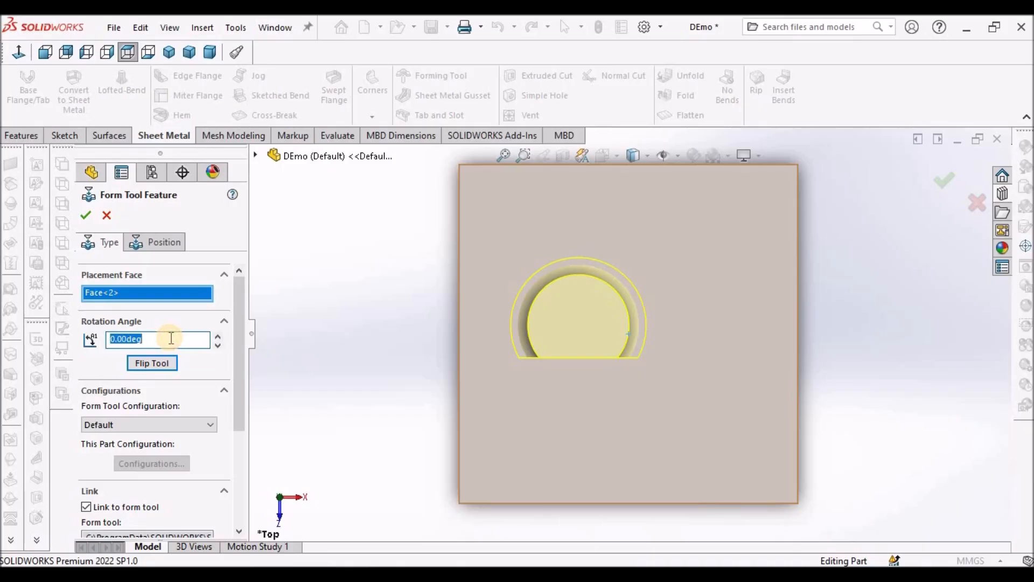
text(120)
key(Return)
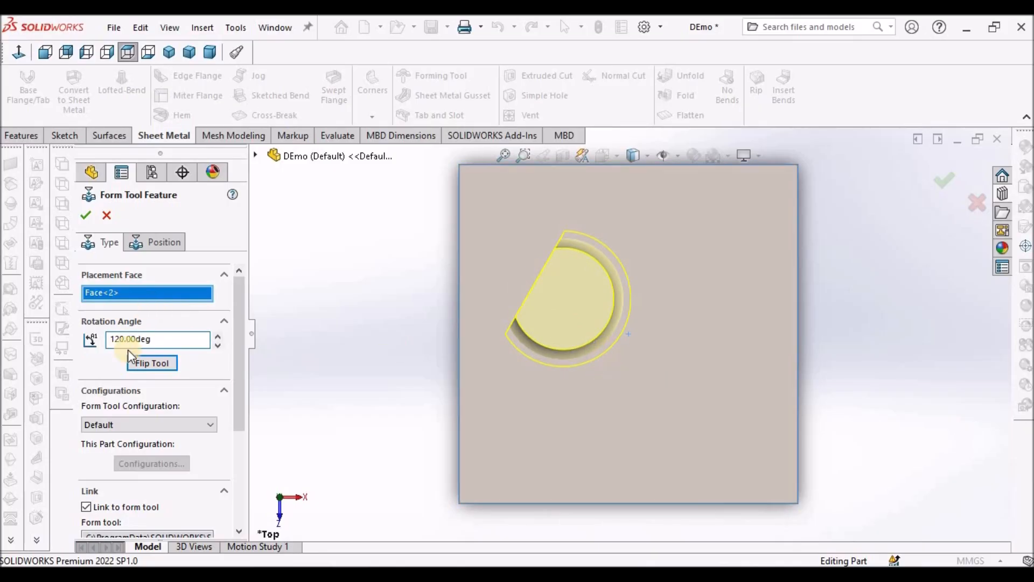
double_click(171, 342)
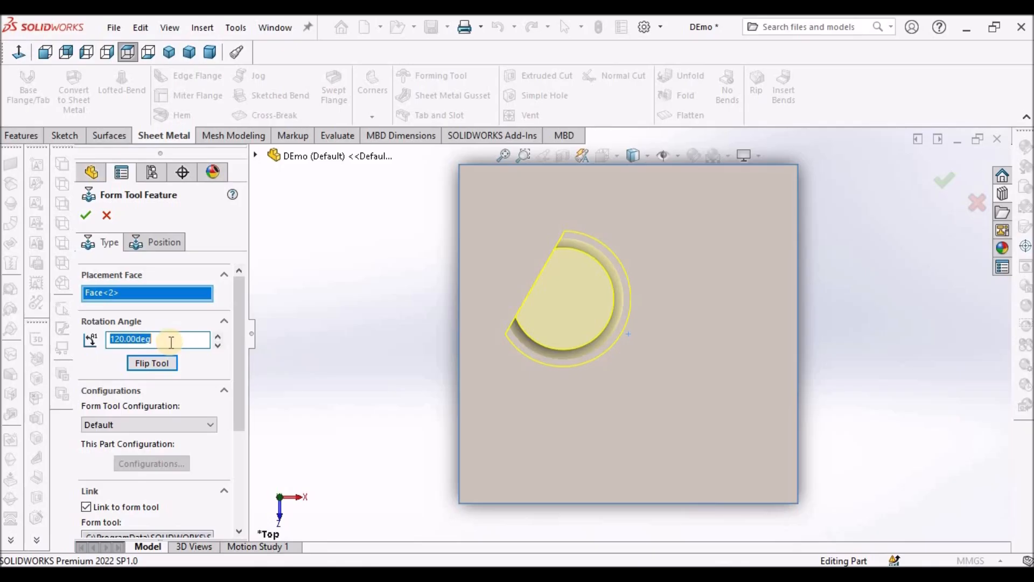
text(60)
key(Return)
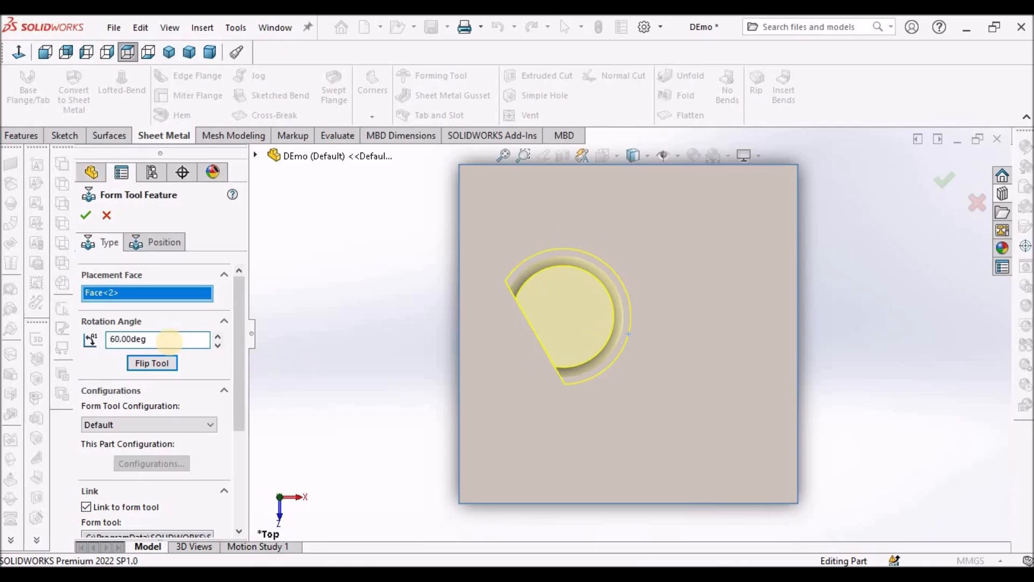
double_click(171, 336)
text(270)
key(Return)
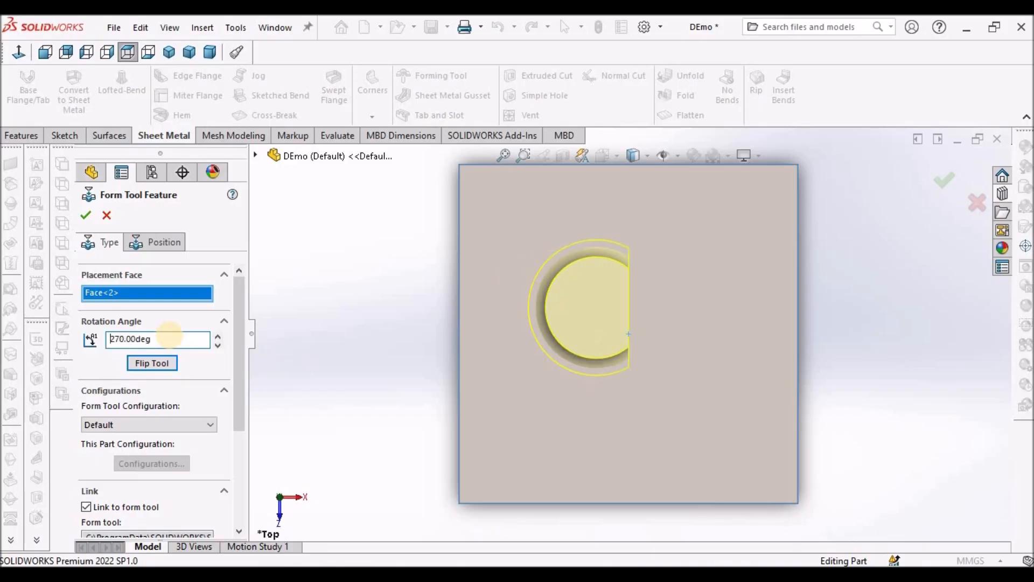
double_click(171, 336)
text(2)
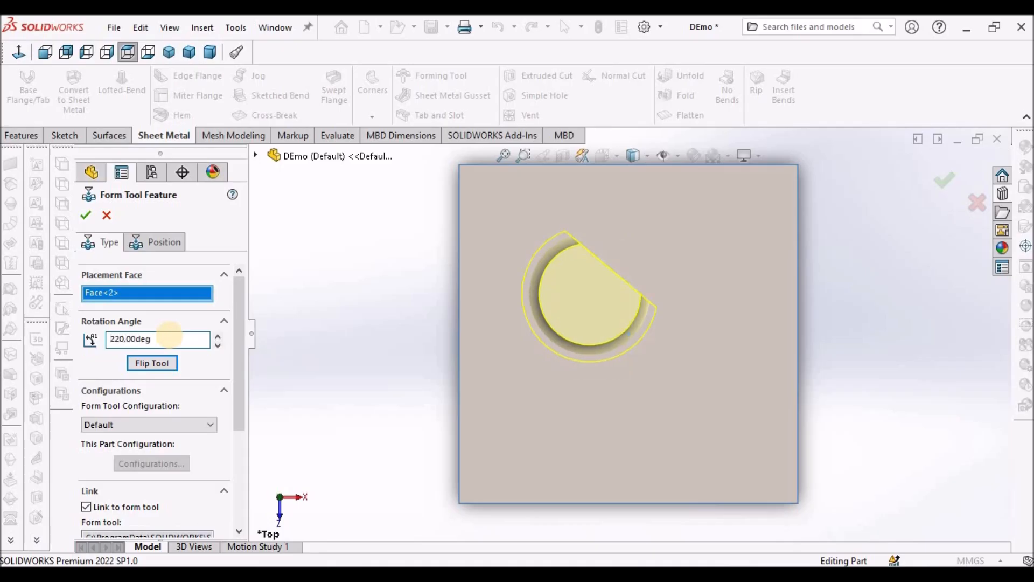
double_click(172, 337)
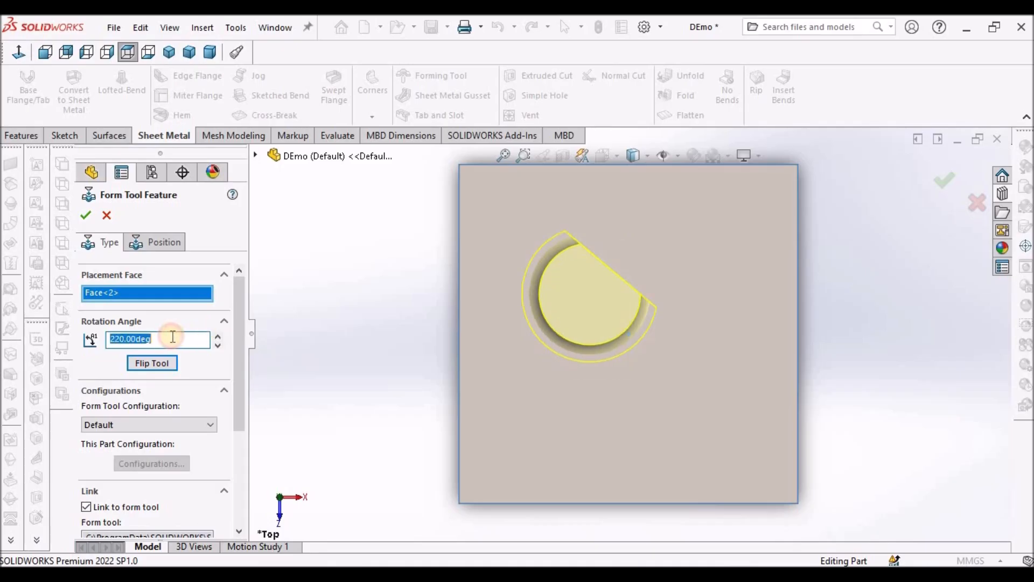
key(Return)
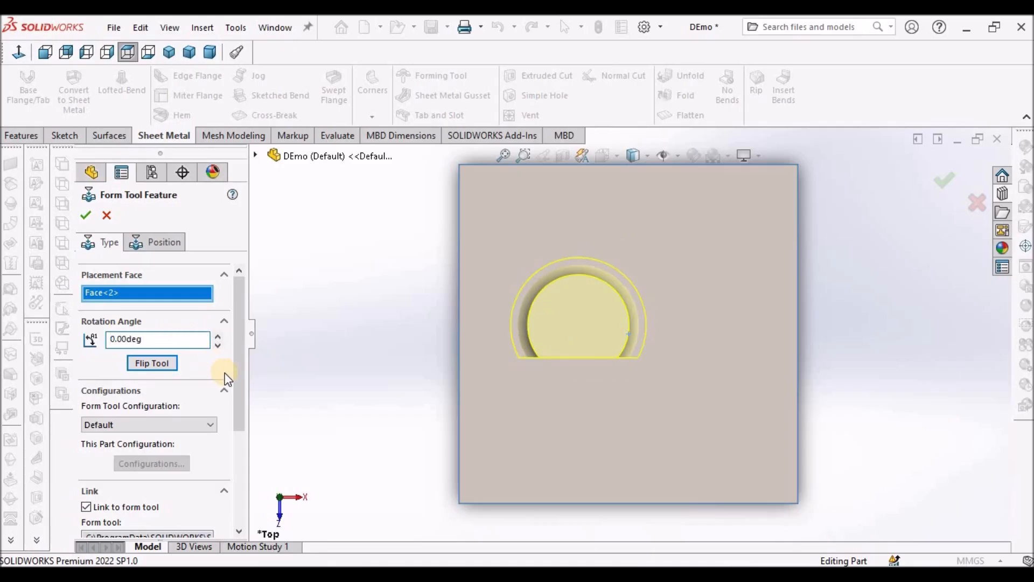
Step: Open the form tool's position sketch and leave point placement so the existing locating point can be moved
click(156, 243)
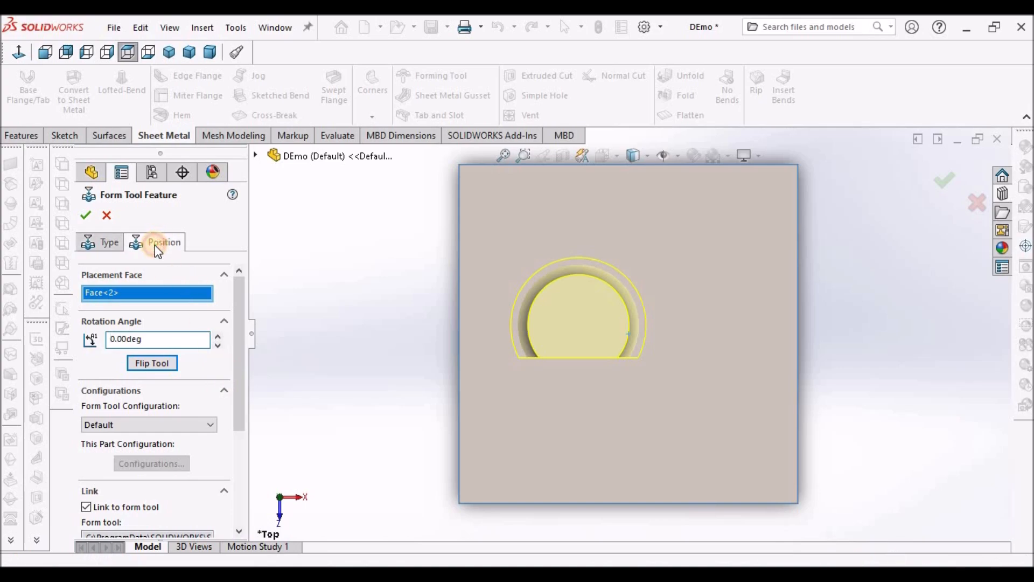
right_click(377, 239)
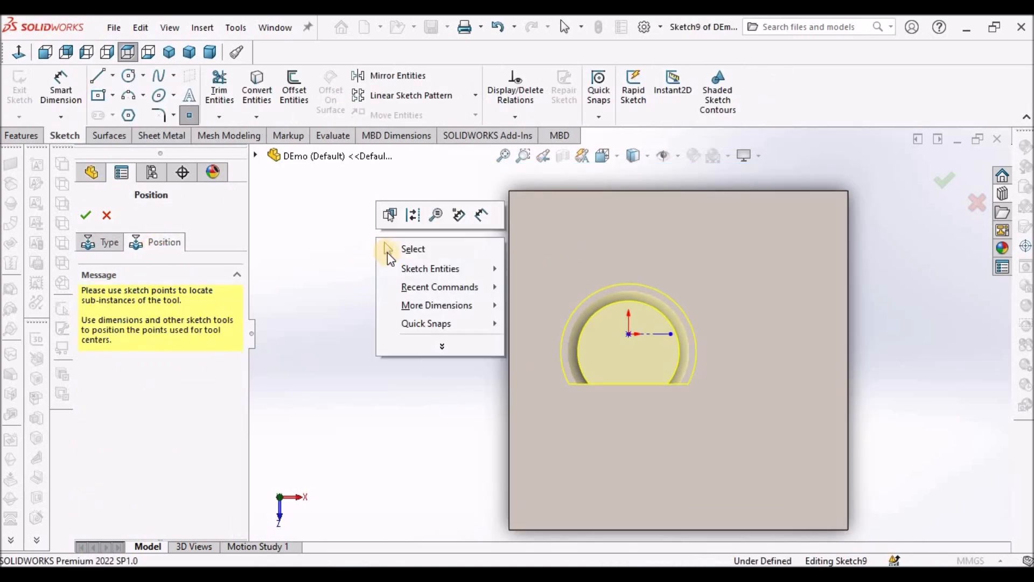
click(399, 250)
scroll(768, 369, down, 1)
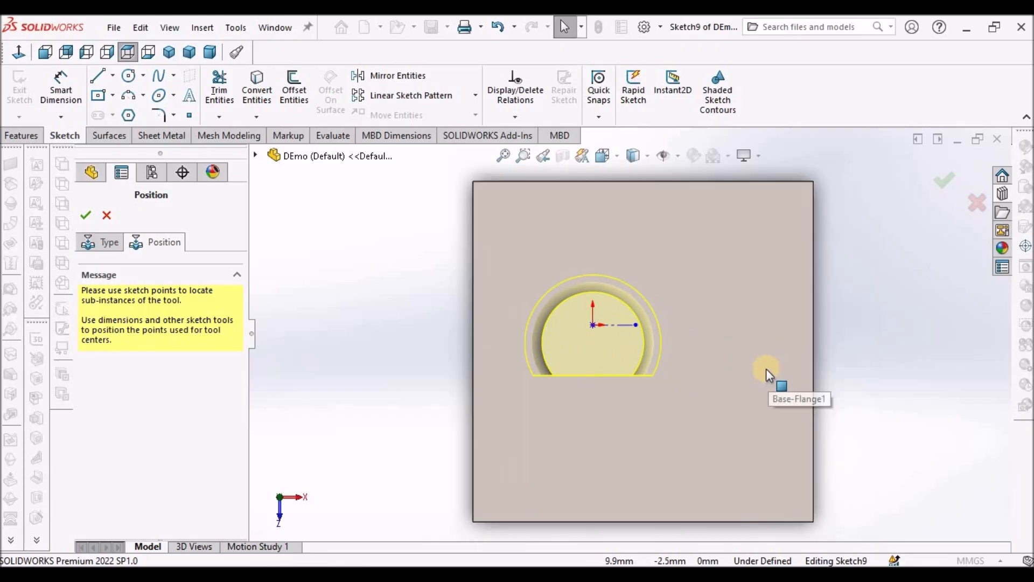
scroll(677, 344, down, 1)
Step: Move the form tool's locating point freehand to about X 1.4 mm, Y -2.4 mm on the plate
mouse_move(542, 312)
mouse_down()
mouse_move(529, 348)
mouse_move(547, 314)
mouse_move(539, 313)
mouse_up()
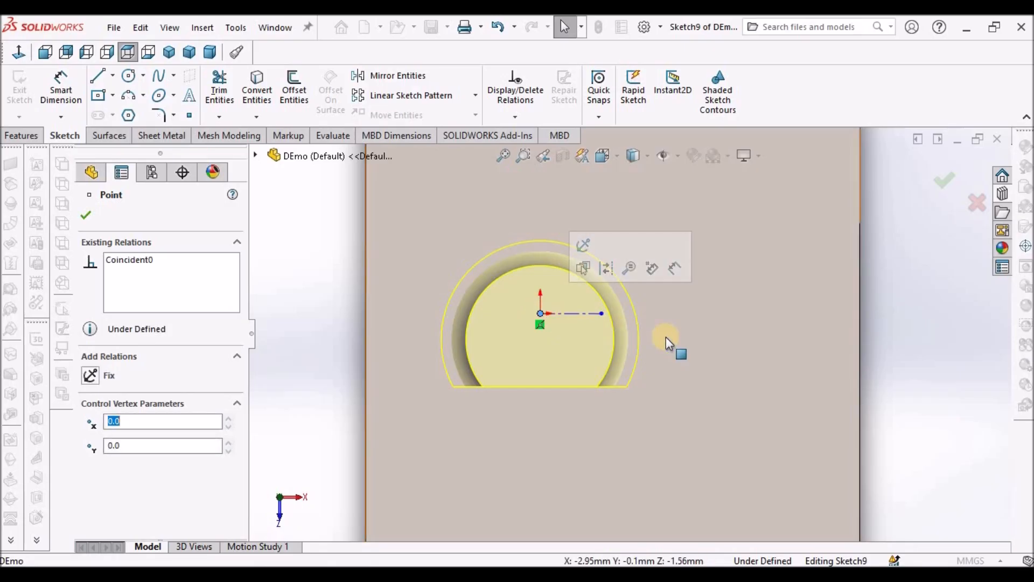
scroll(666, 337, up, 5)
scroll(616, 330, down, 3)
scroll(618, 334, down, 2)
mouse_move(559, 319)
mouse_down()
mouse_move(577, 351)
mouse_move(664, 386)
mouse_move(564, 351)
mouse_move(512, 227)
mouse_move(599, 392)
mouse_up()
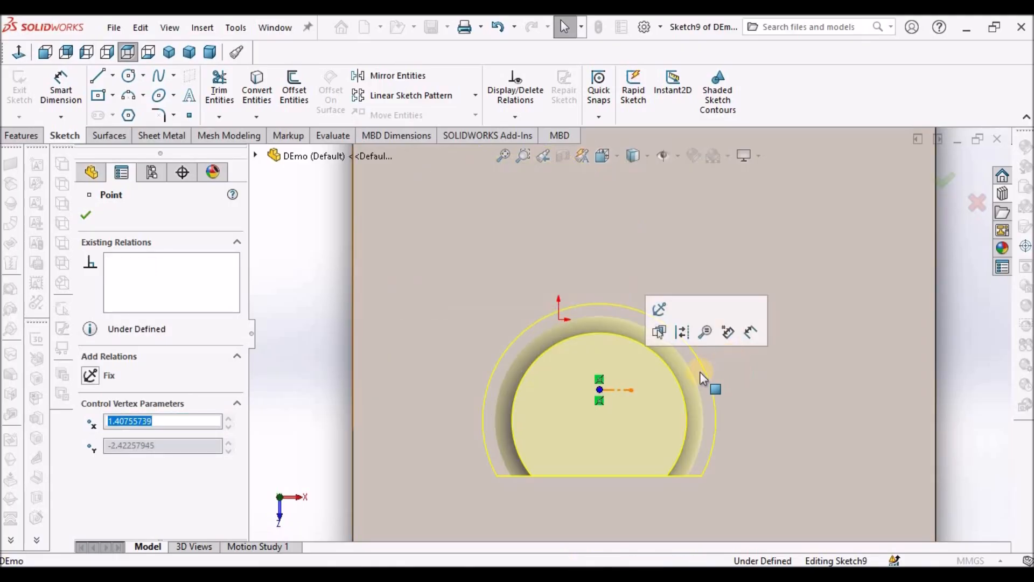
click(809, 376)
scroll(809, 376, up, 4)
click(871, 360)
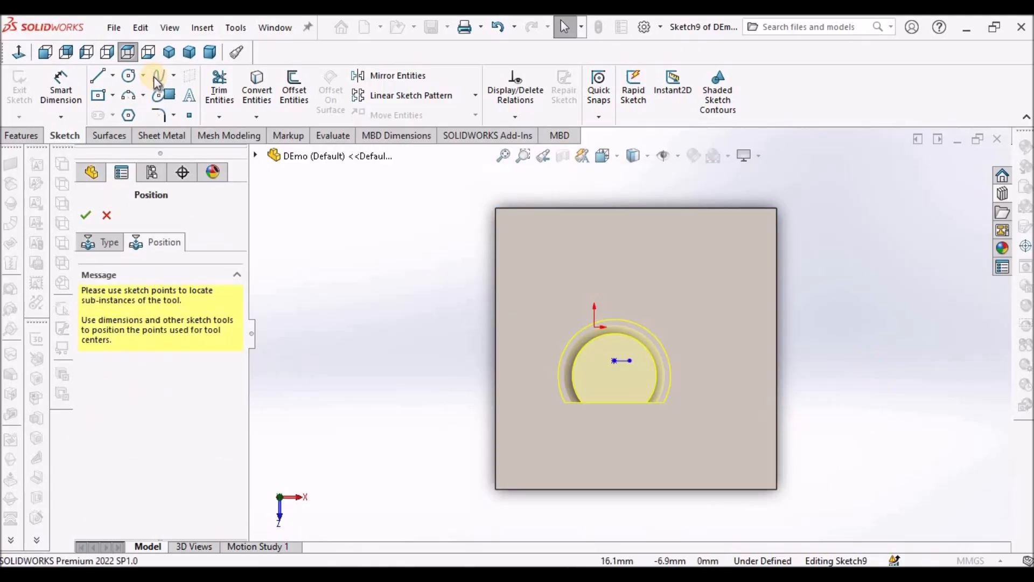
Step: Dimension the form tool's locating point horizontally from the plate's right edge and vertically from its lower edge
click(62, 86)
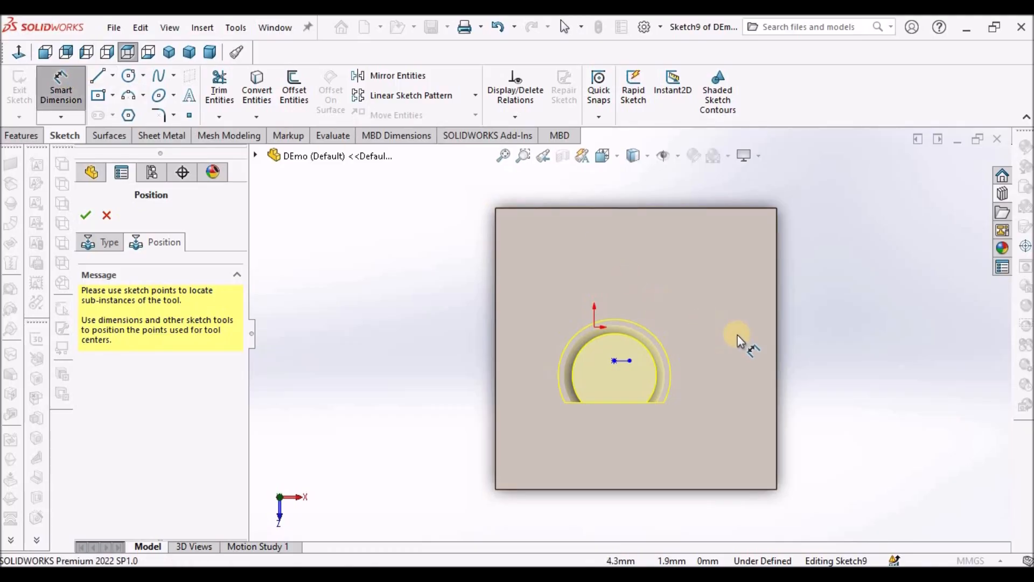
click(775, 344)
click(614, 360)
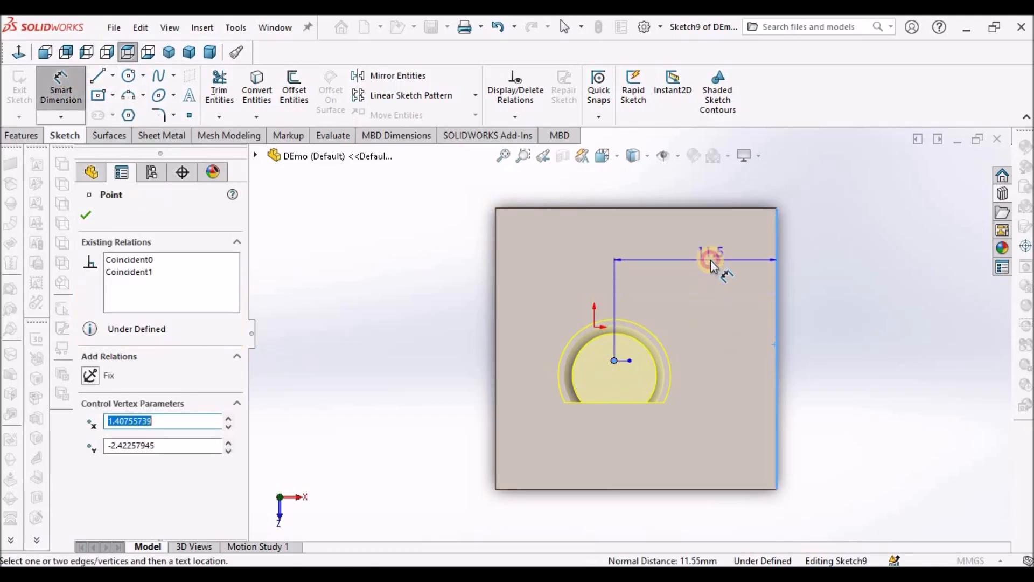
click(700, 258)
click(642, 240)
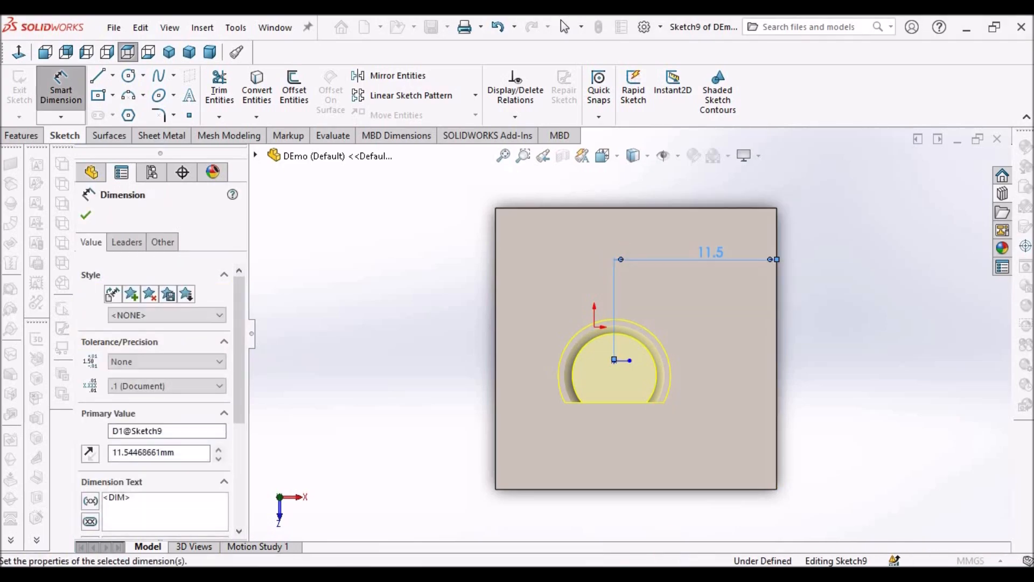
click(662, 487)
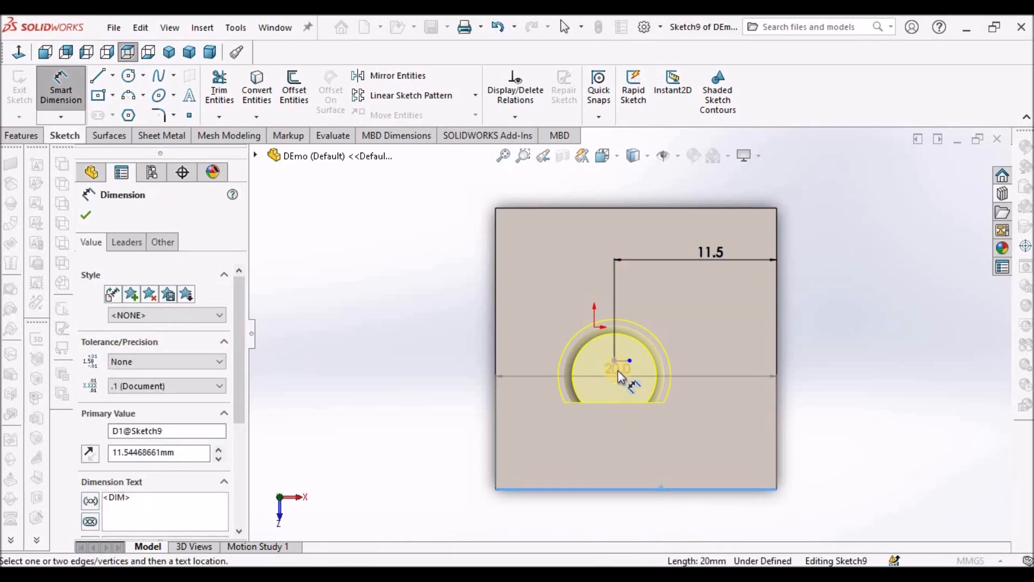
click(688, 370)
click(812, 393)
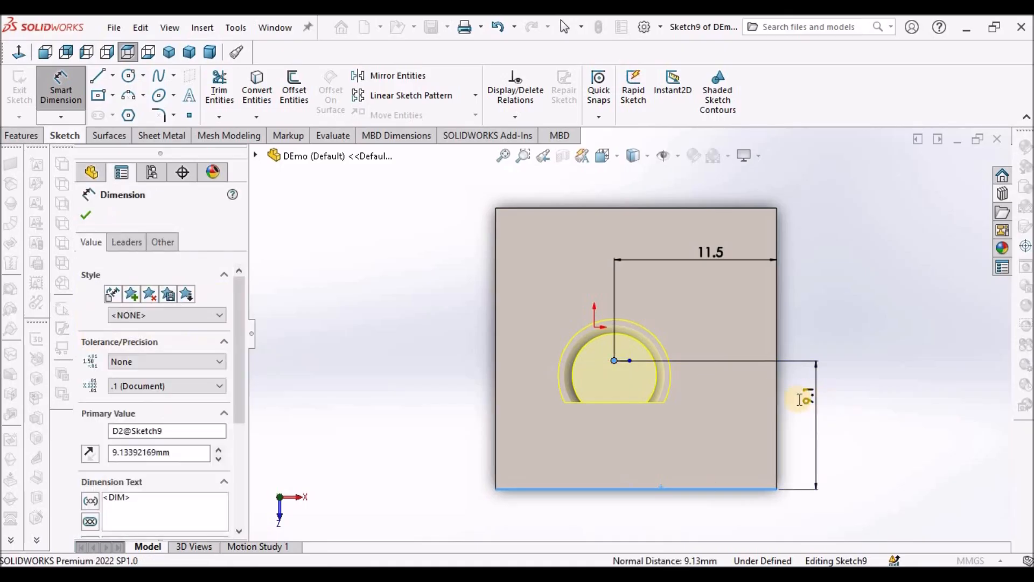
click(752, 369)
click(854, 277)
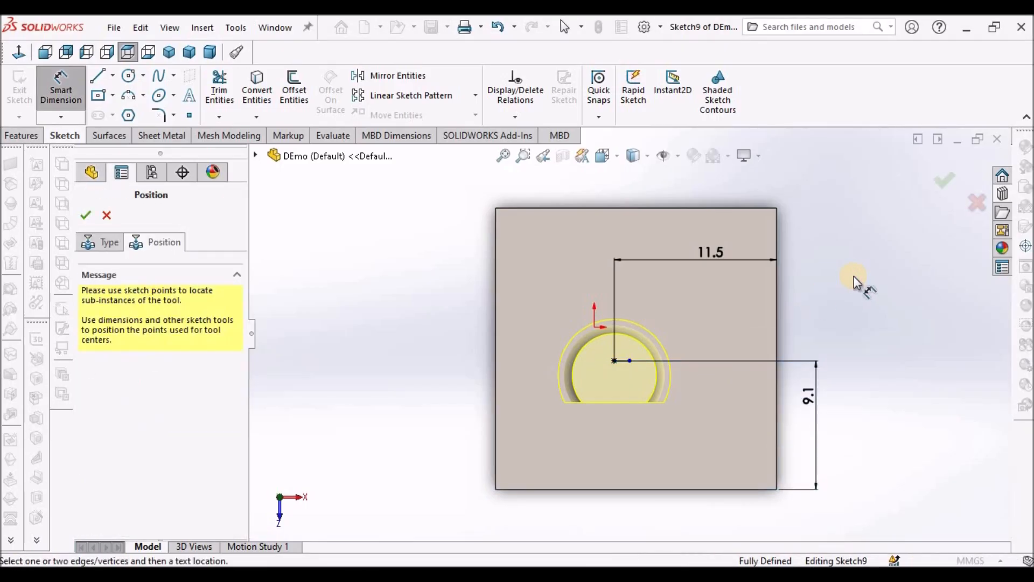
Step: Undo both position dimensions on the form tool's locating point
key(Escape)
key(ctrl+z)
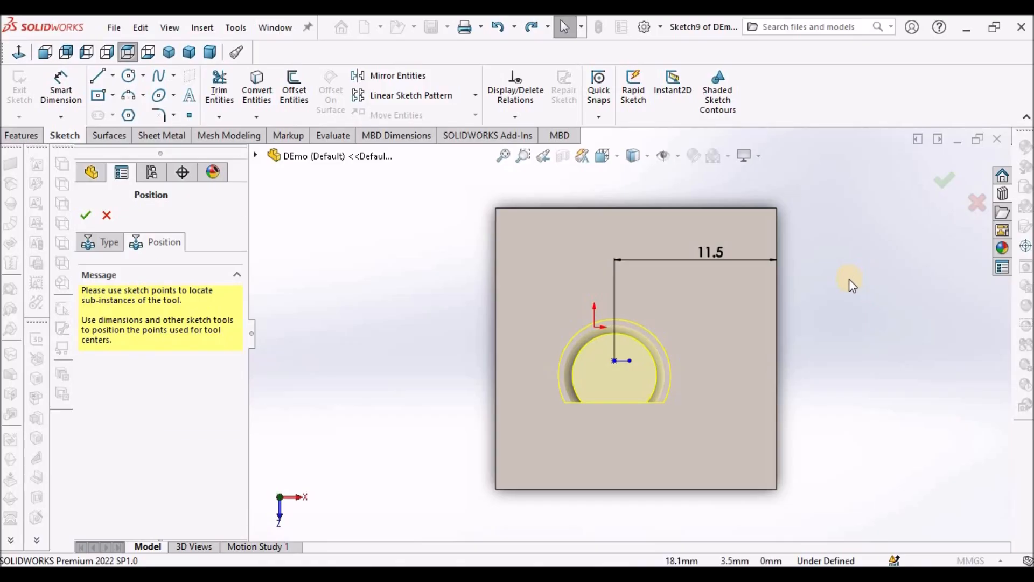
key(ctrl+z)
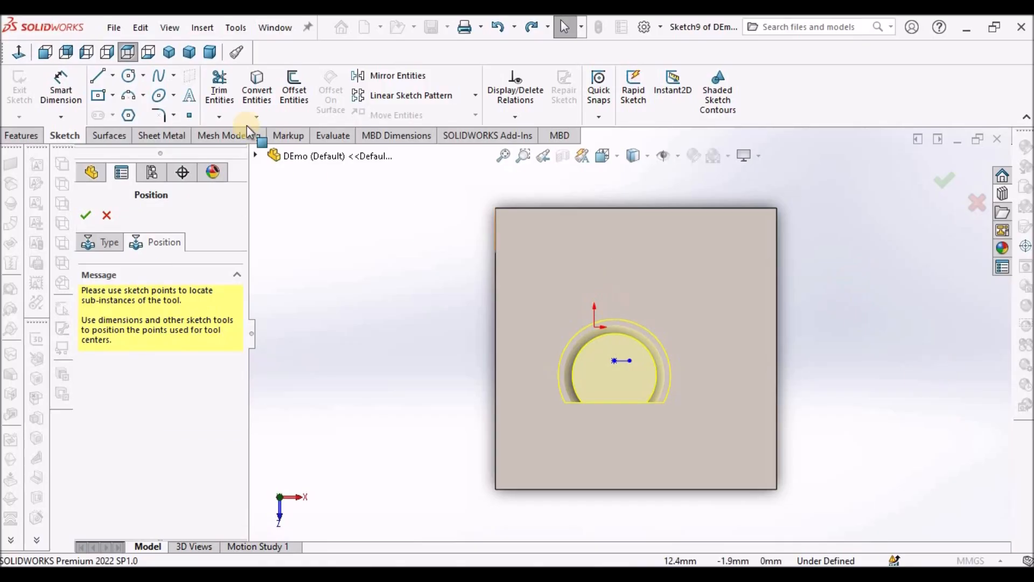
Step: Draw a diagonal centerline from the plate's upper-left corner to its lower-right corner
click(112, 77)
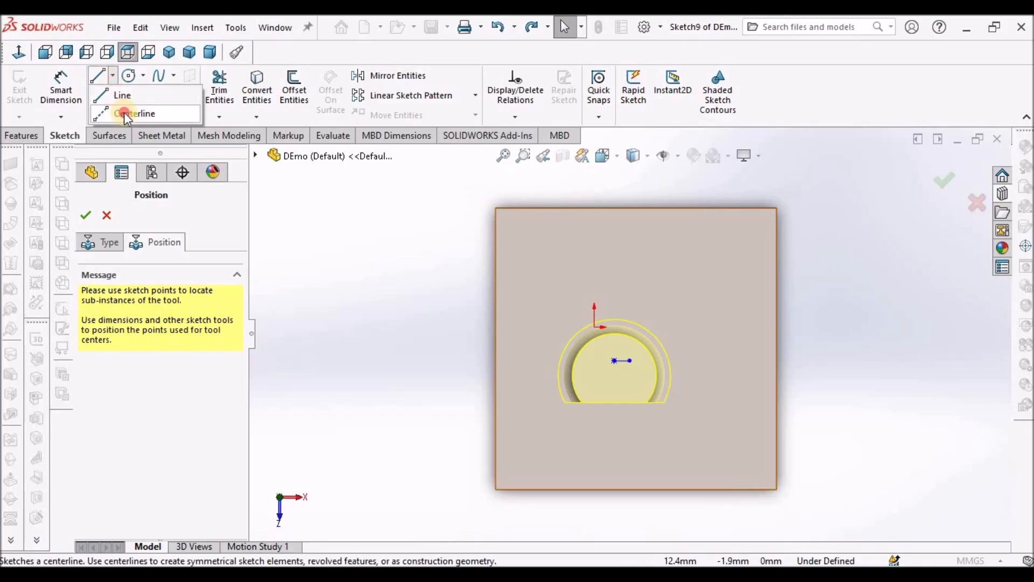
click(124, 112)
click(495, 208)
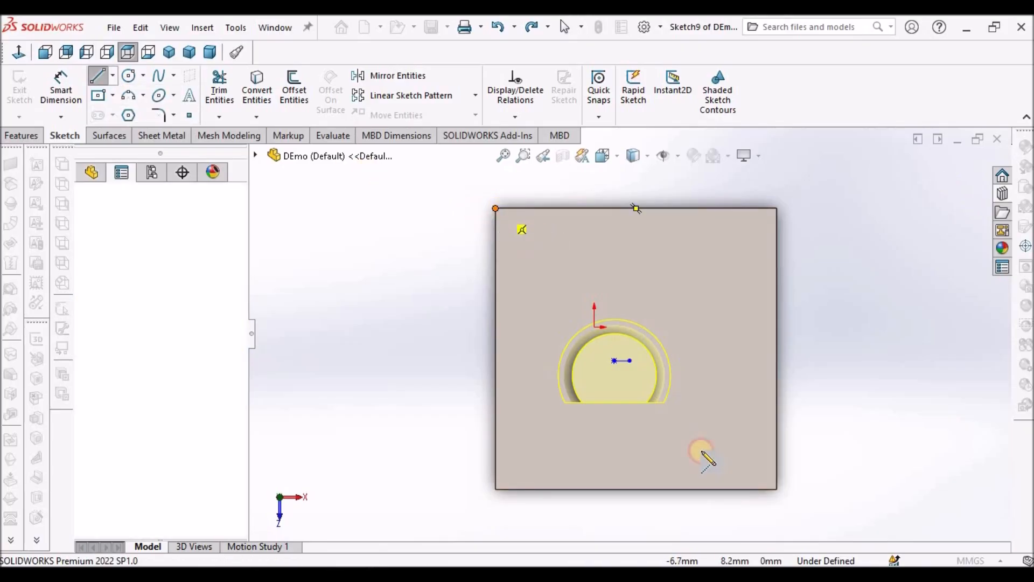
click(776, 489)
right_click(834, 286)
click(856, 300)
click(826, 322)
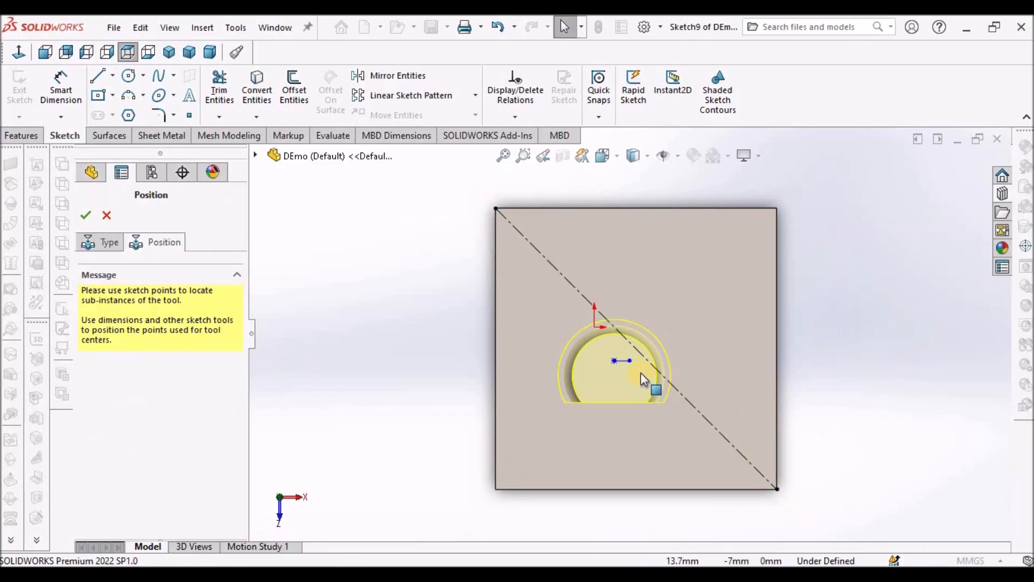
Step: Snap the form tool's locating point to the diagonal centerline's midpoint and lengthen its horizontal orientation line
scroll(705, 396, down, 3)
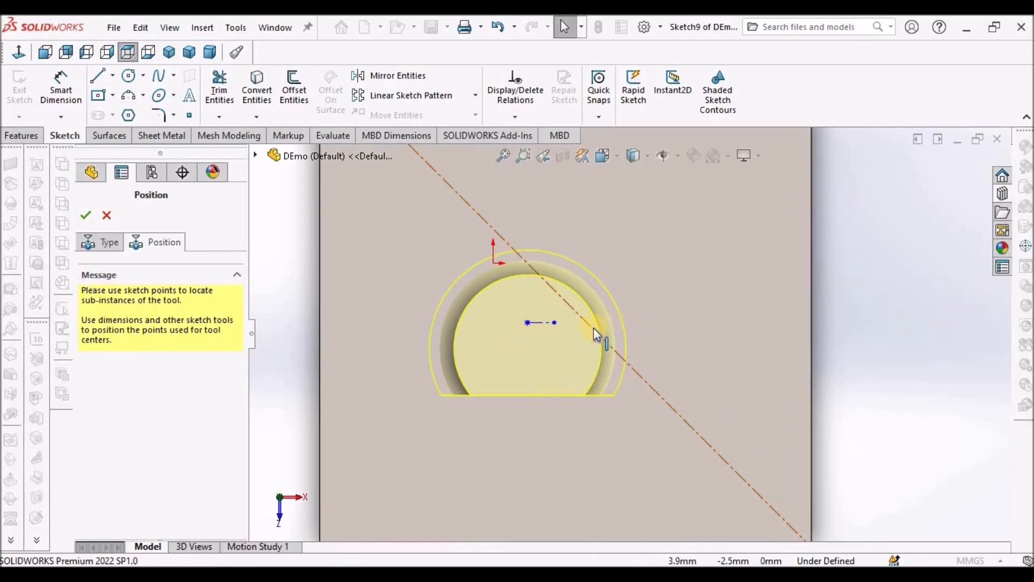
scroll(583, 328, up, 3)
scroll(583, 328, down, 1)
mouse_move(574, 328)
mouse_down()
mouse_move(644, 335)
mouse_move(626, 347)
mouse_move(670, 347)
mouse_move(645, 351)
mouse_move(590, 313)
mouse_move(681, 313)
mouse_up()
click(847, 379)
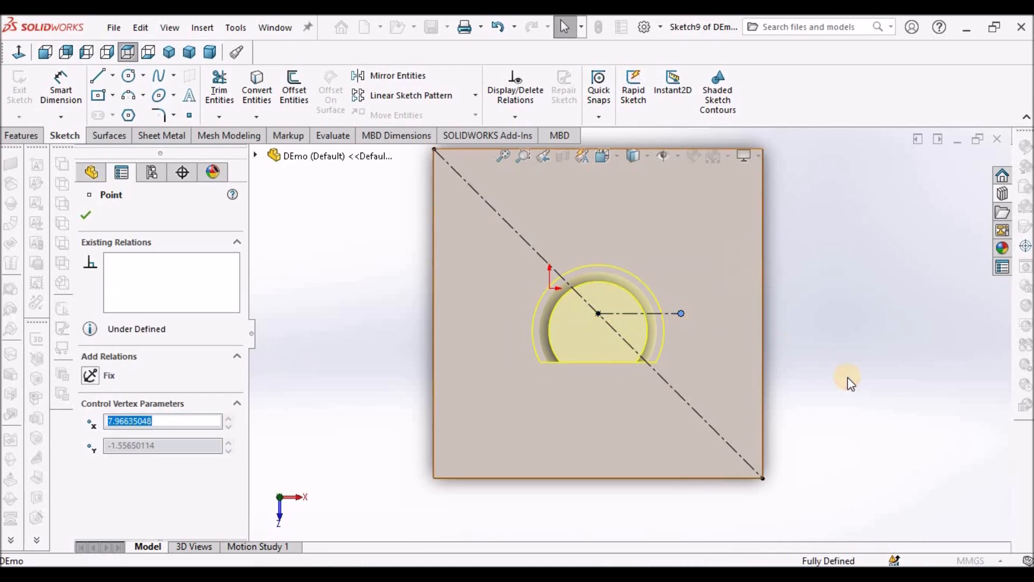
Step: Return to the form tool's type settings, apply the centred form to the plate and inspect it in 3D
click(108, 247)
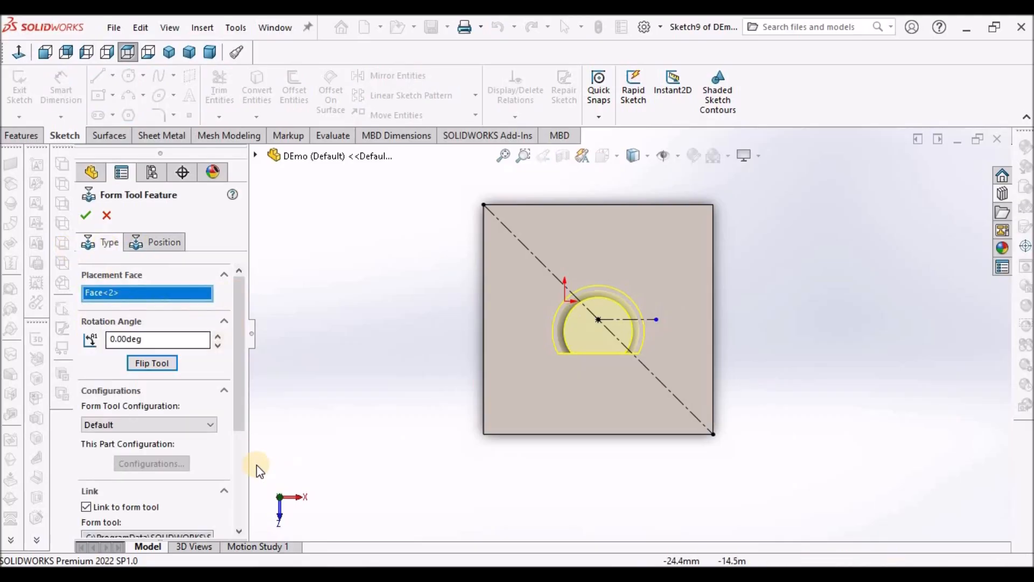
drag(244, 386, 233, 435)
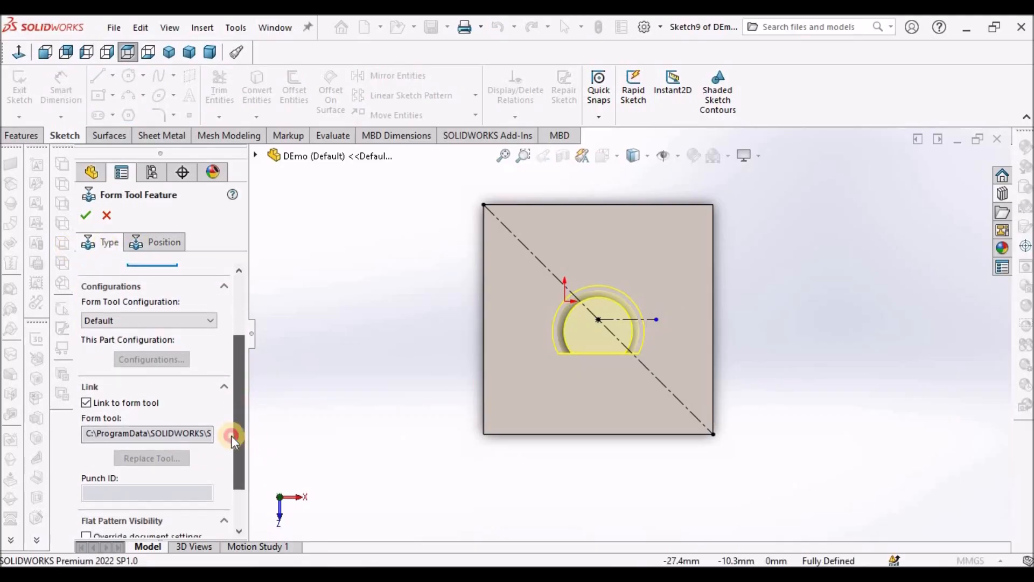
click(85, 214)
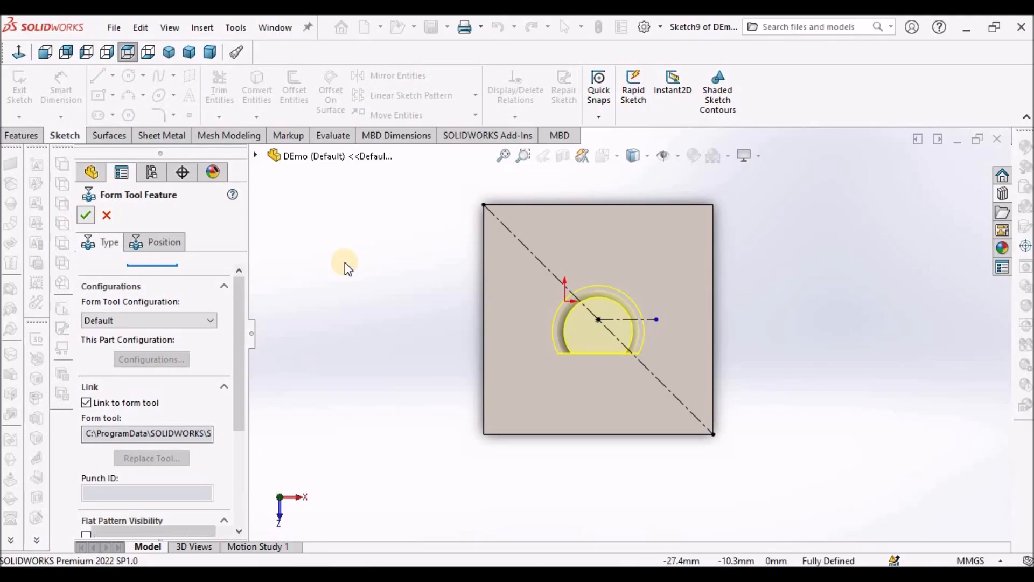
middle_drag(577, 211, 596, 362)
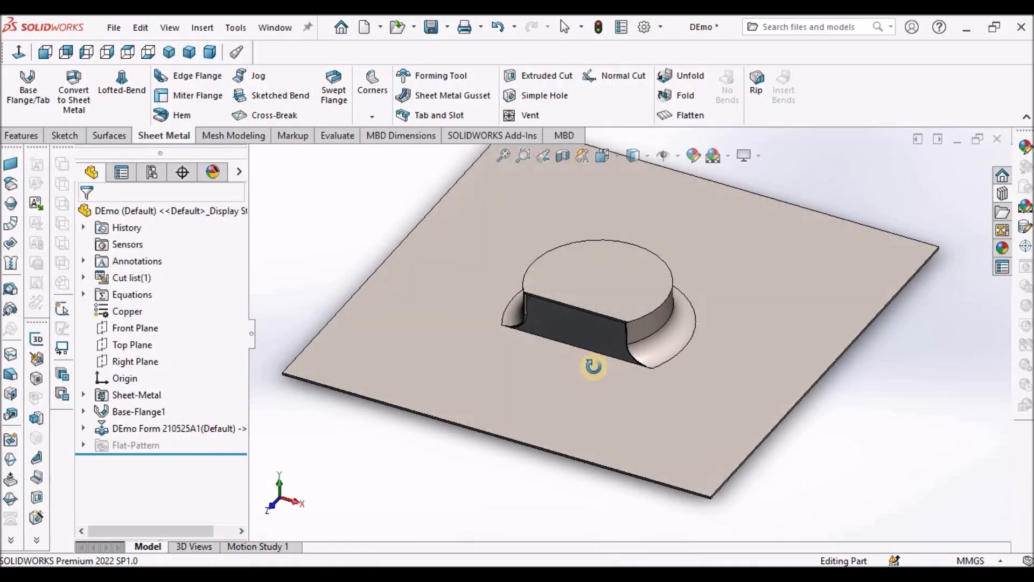